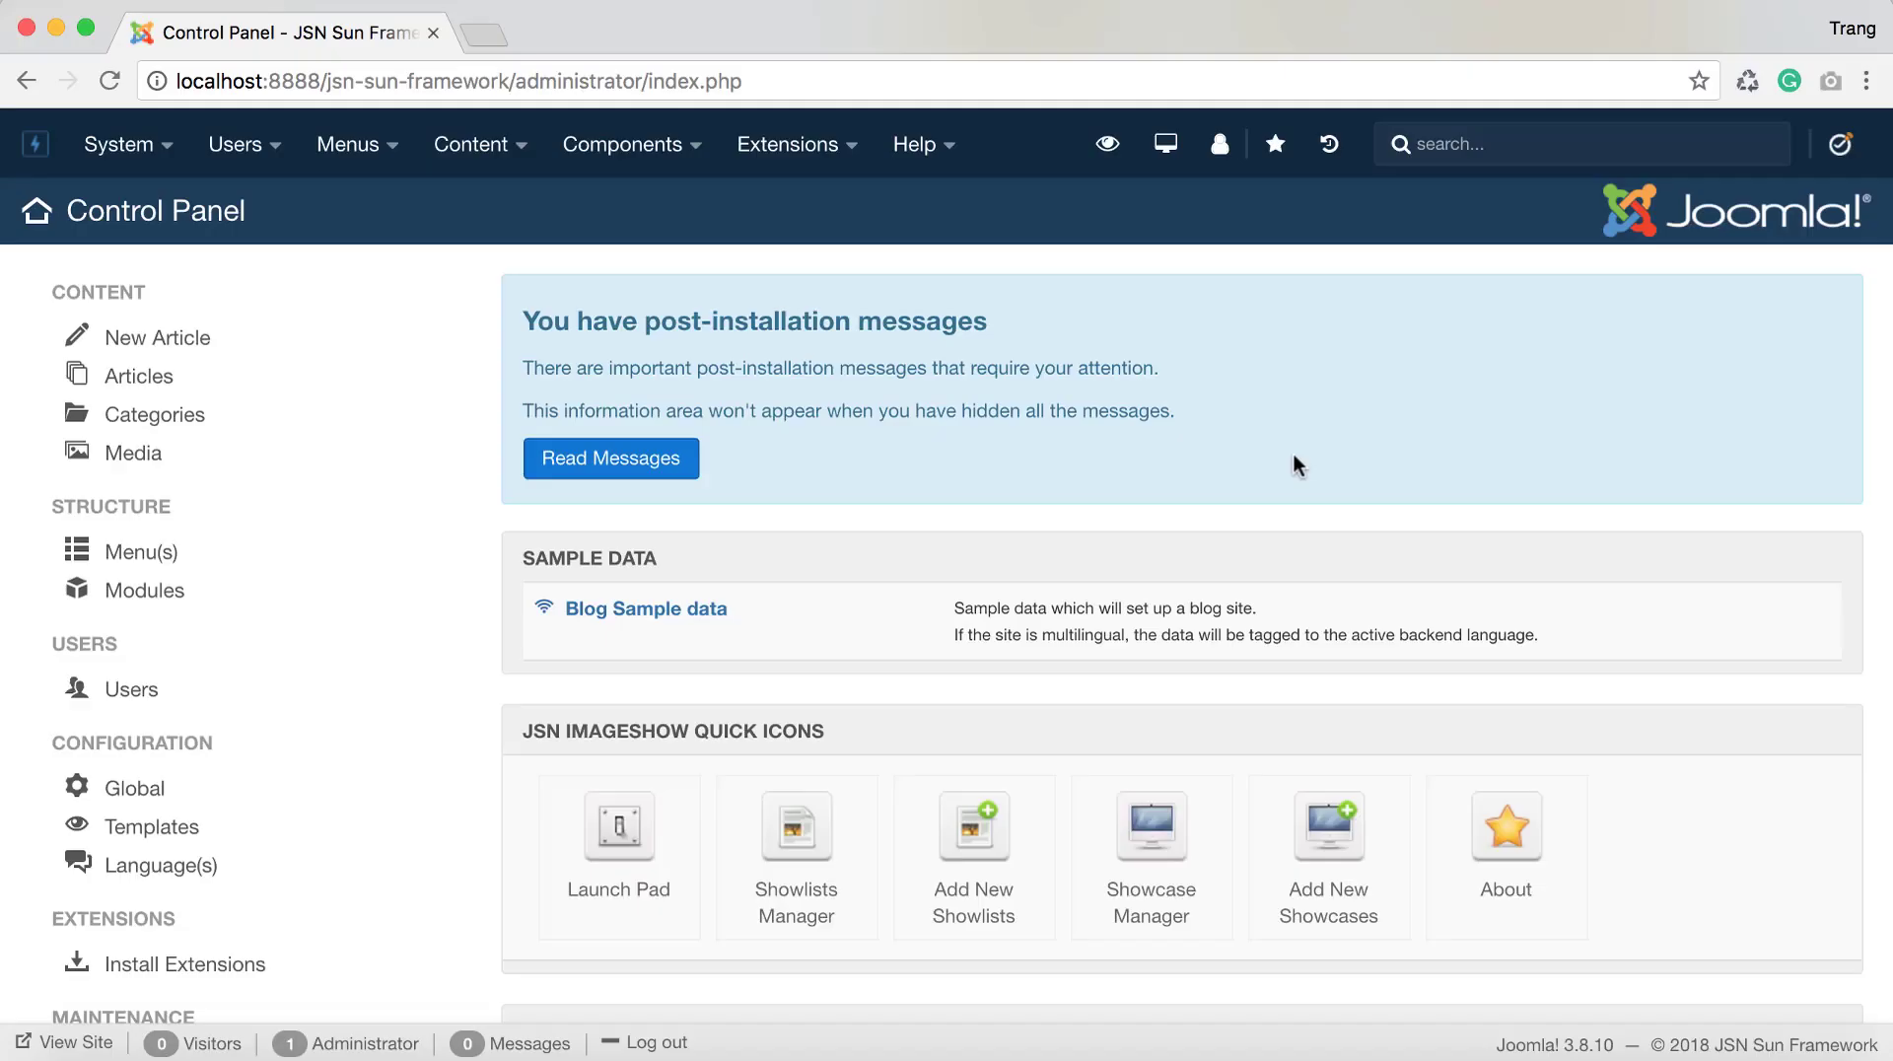
Open the JSN Epic 2 - Default template style from Extensions > Templates > Styles
click(833, 145)
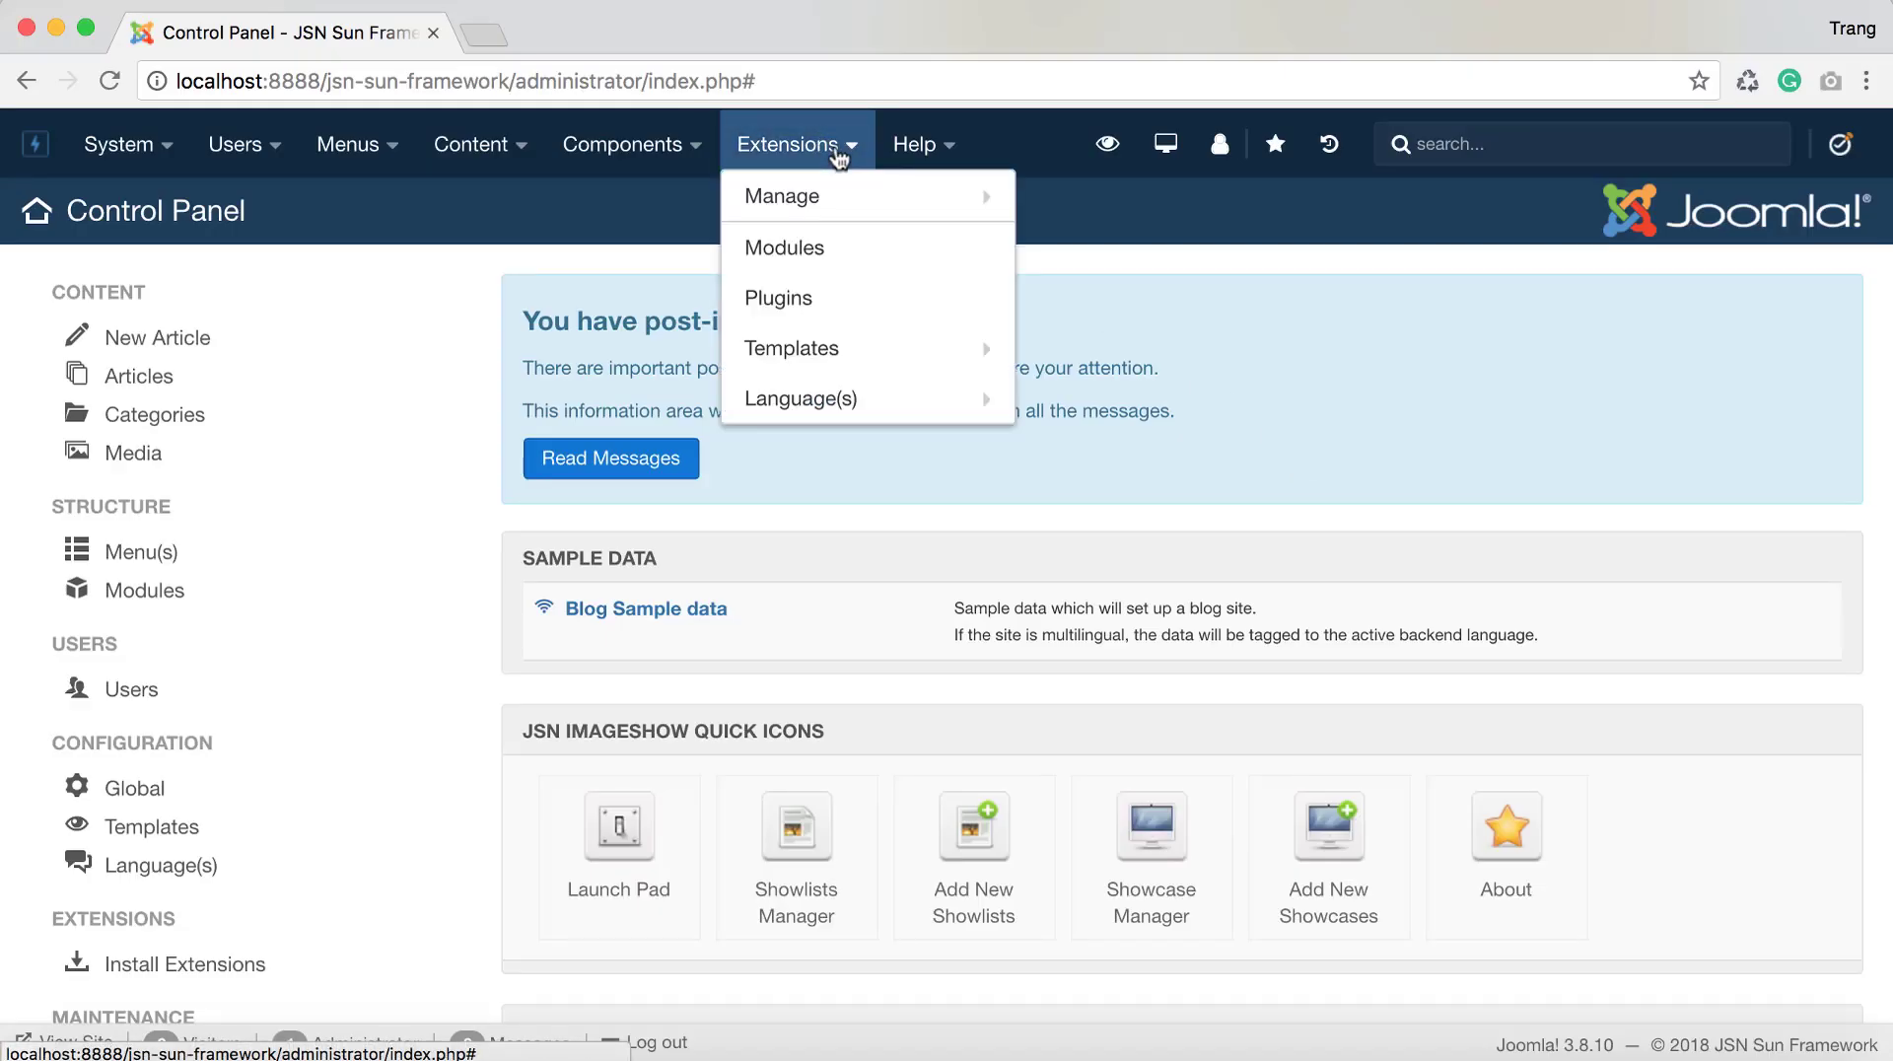
click(912, 372)
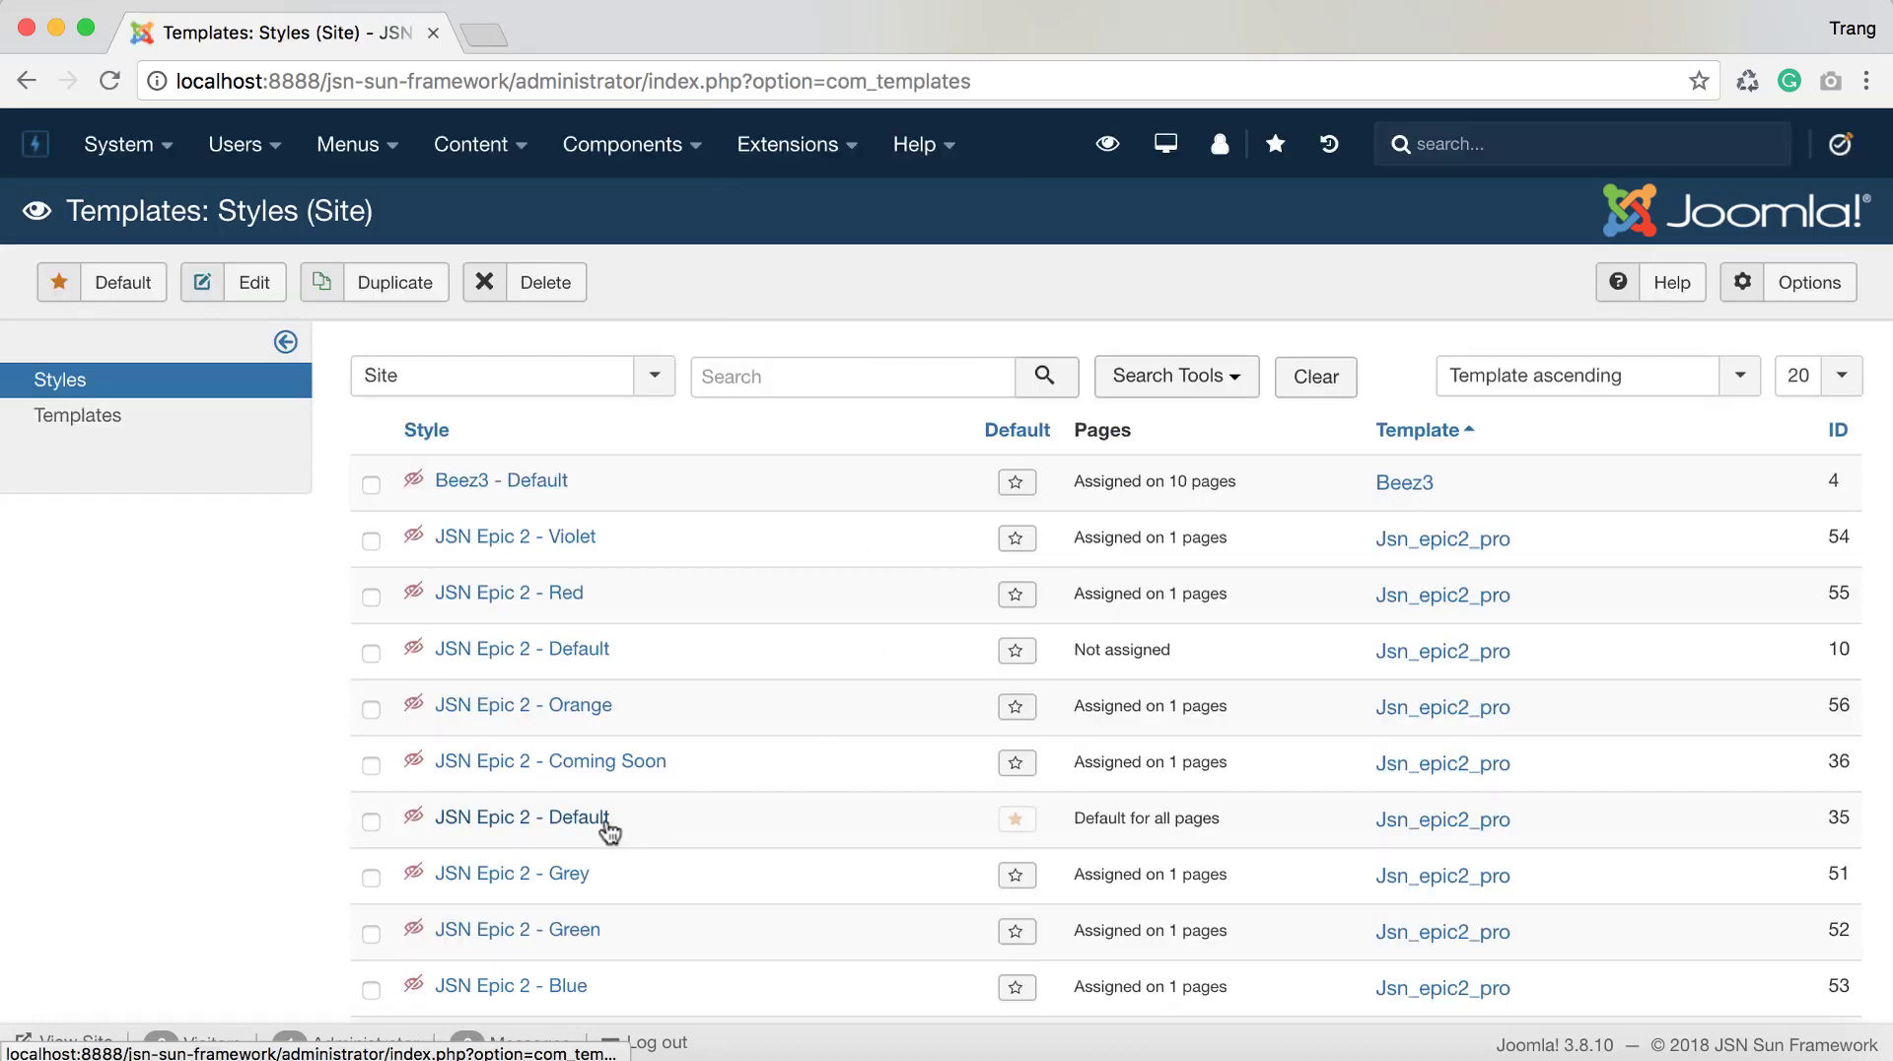
click(605, 827)
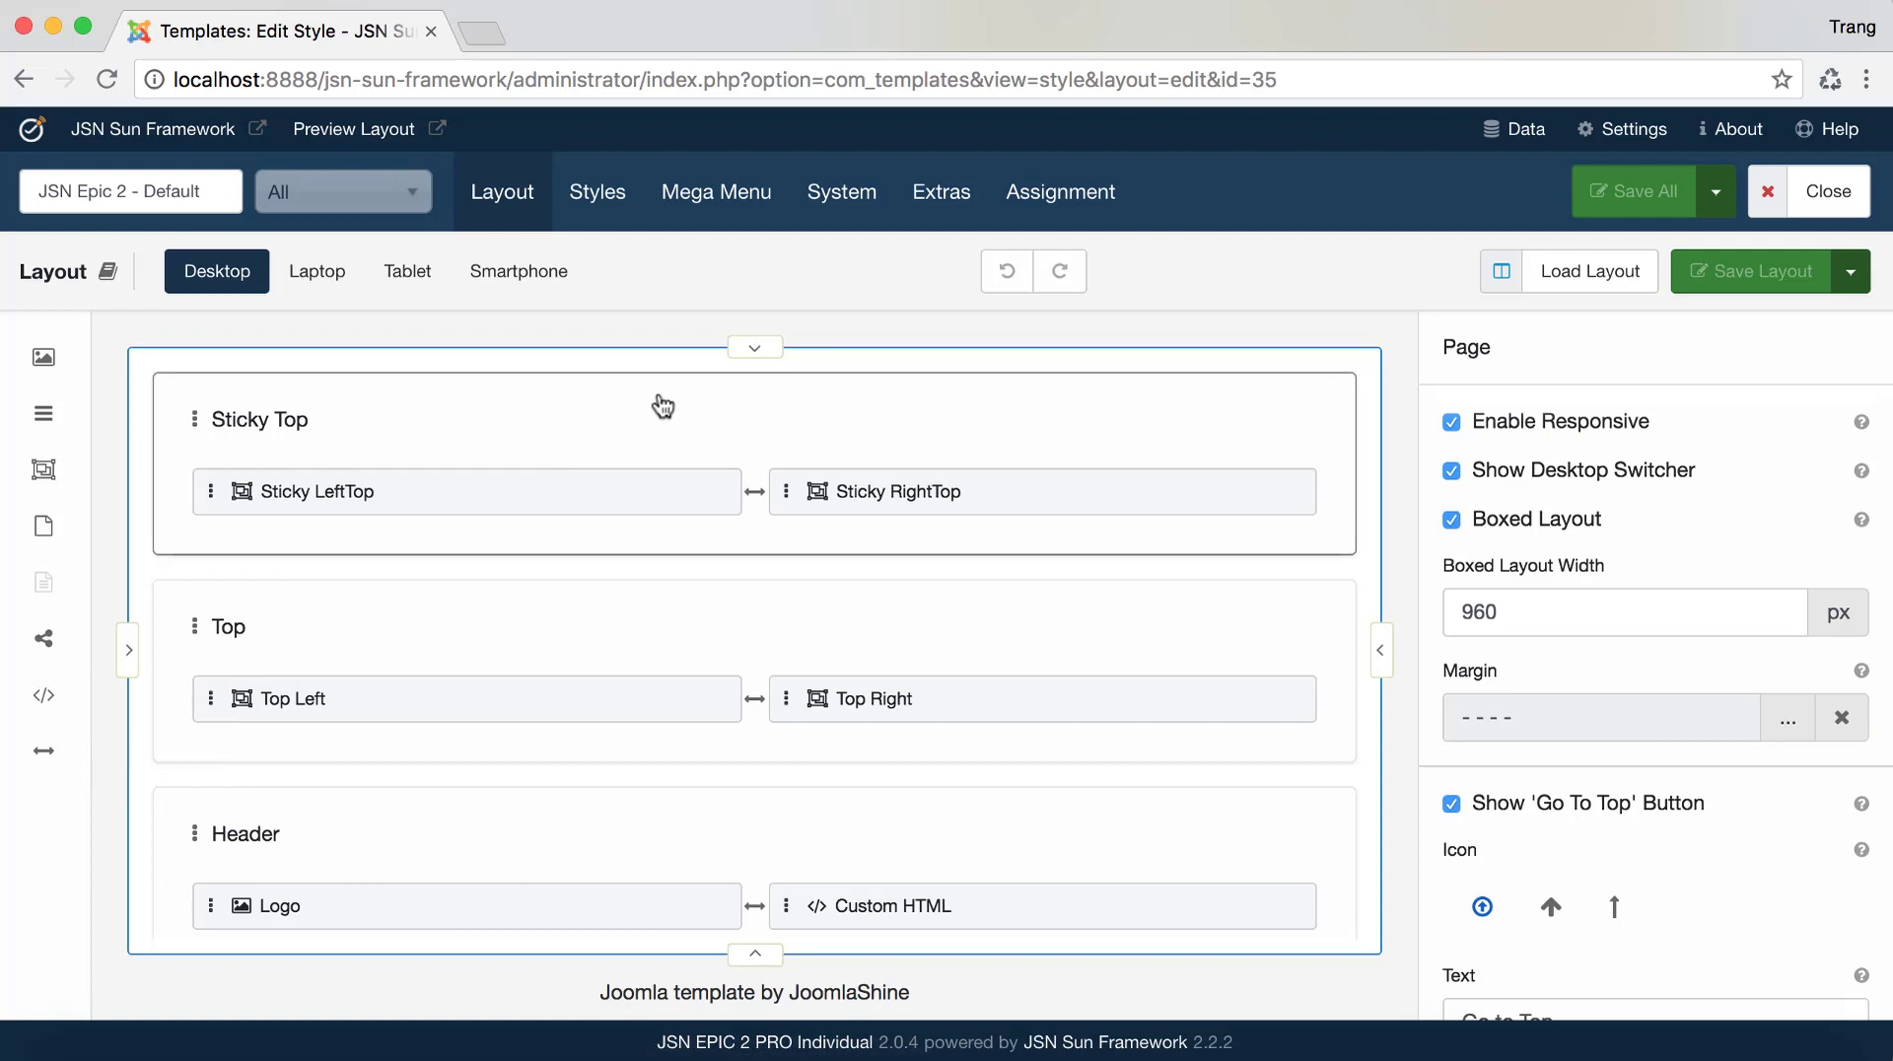
Scroll the Layout canvas down to the Main Menu, Content Top and Main Content rows
scroll(811, 545, down, 2)
scroll(811, 545, down, 2)
scroll(811, 545, down, 4)
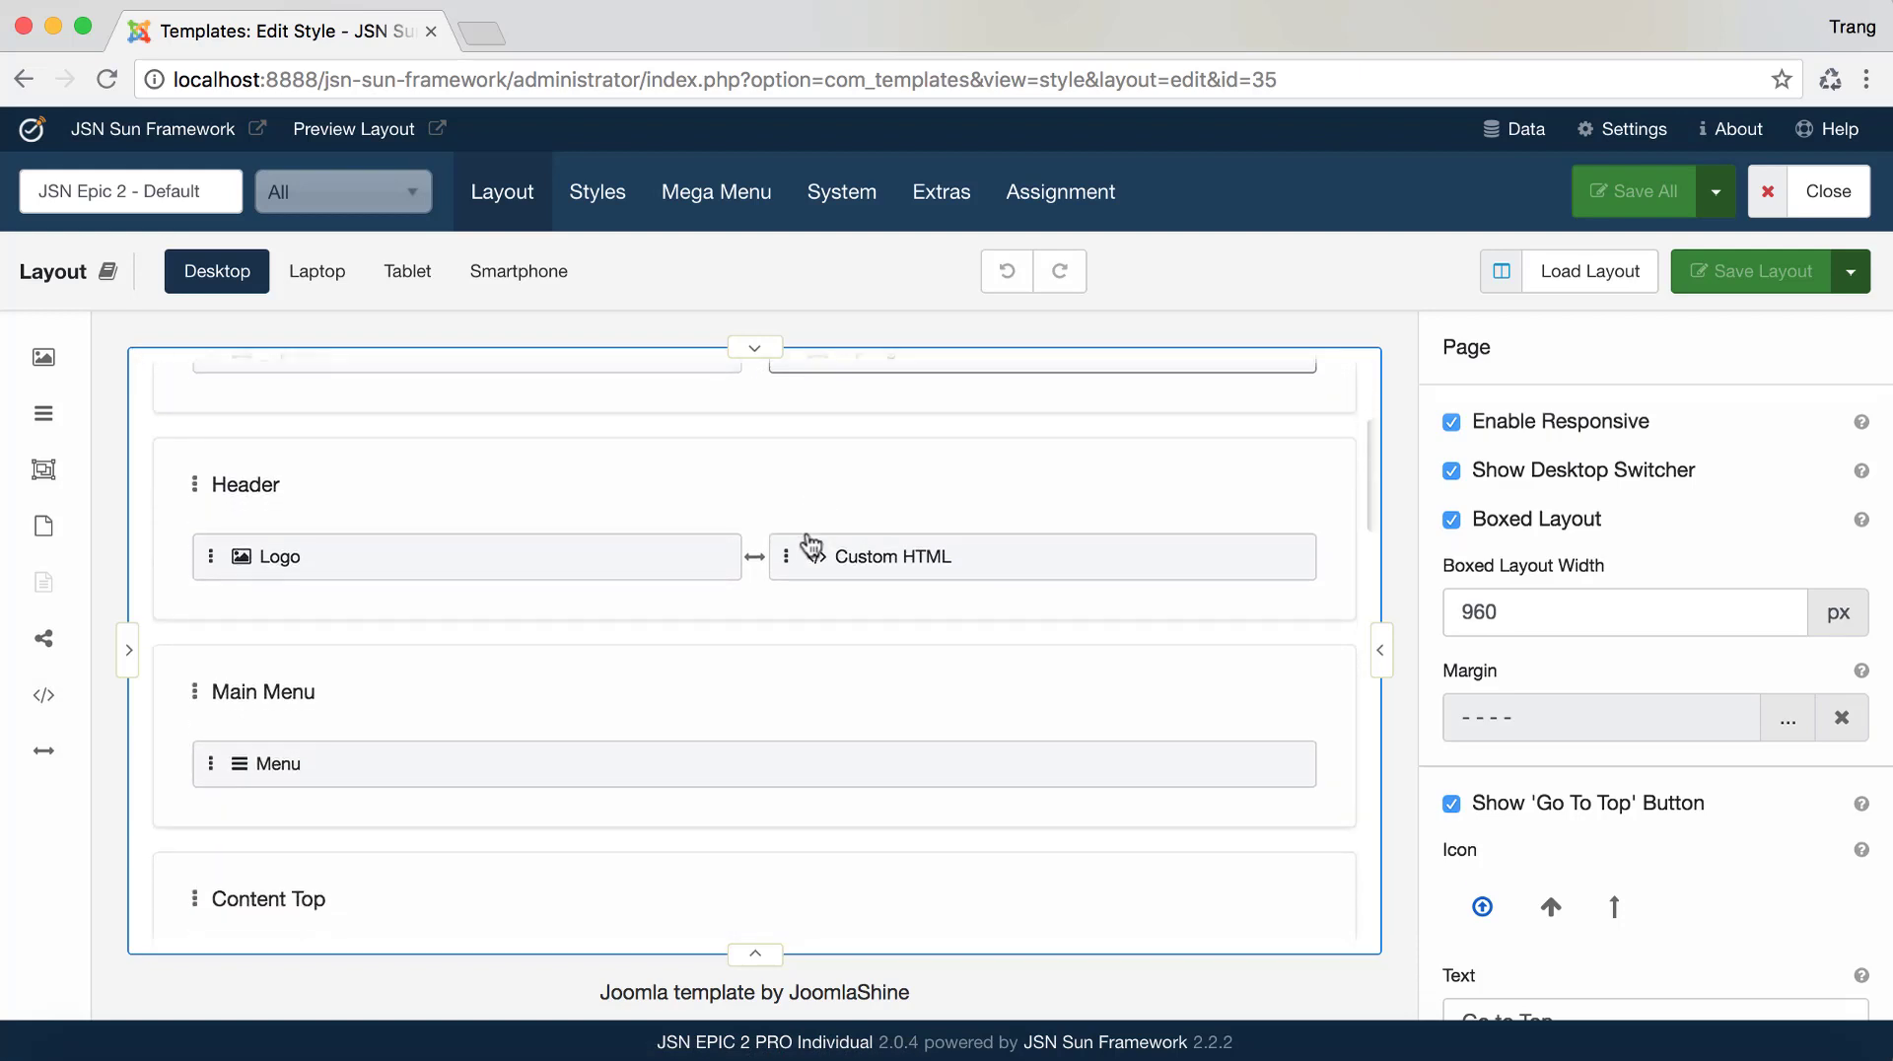
scroll(811, 545, down, 9)
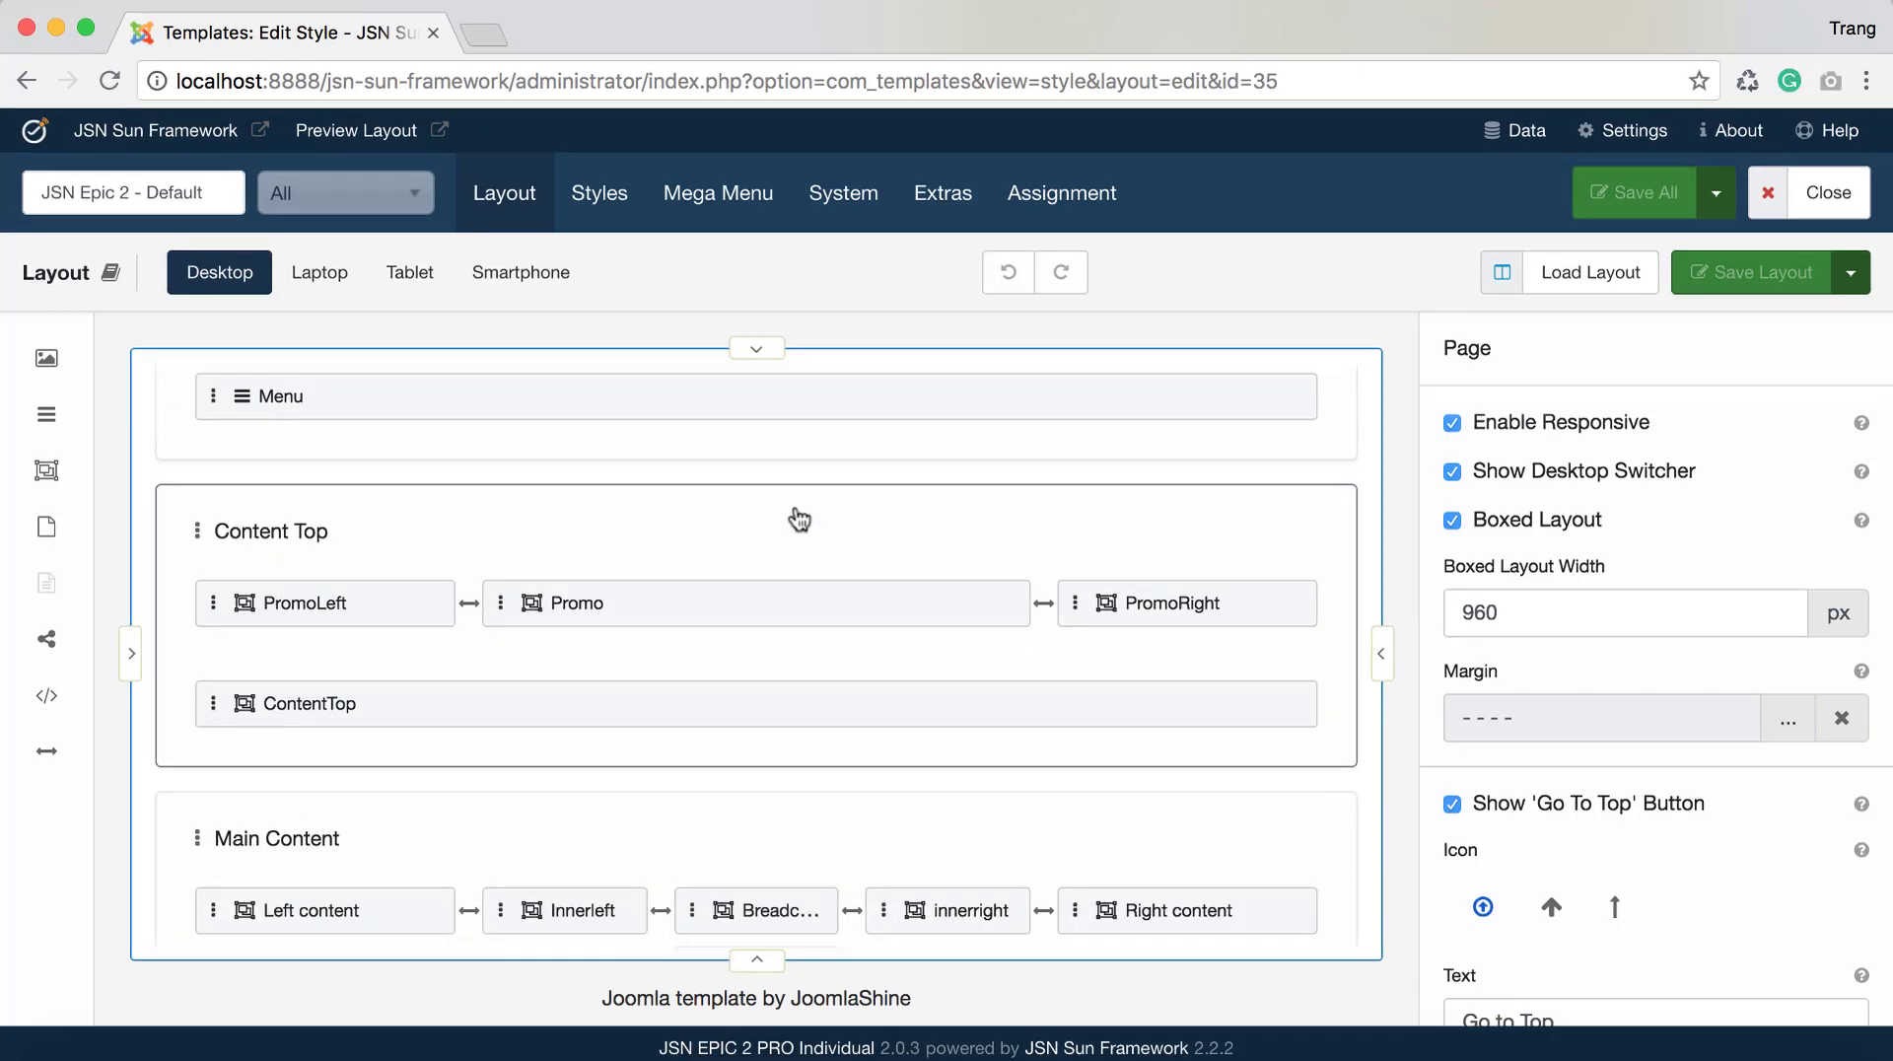
Open the live JSN Epic home page in a new tab, scroll it, then return to the editor
click(202, 133)
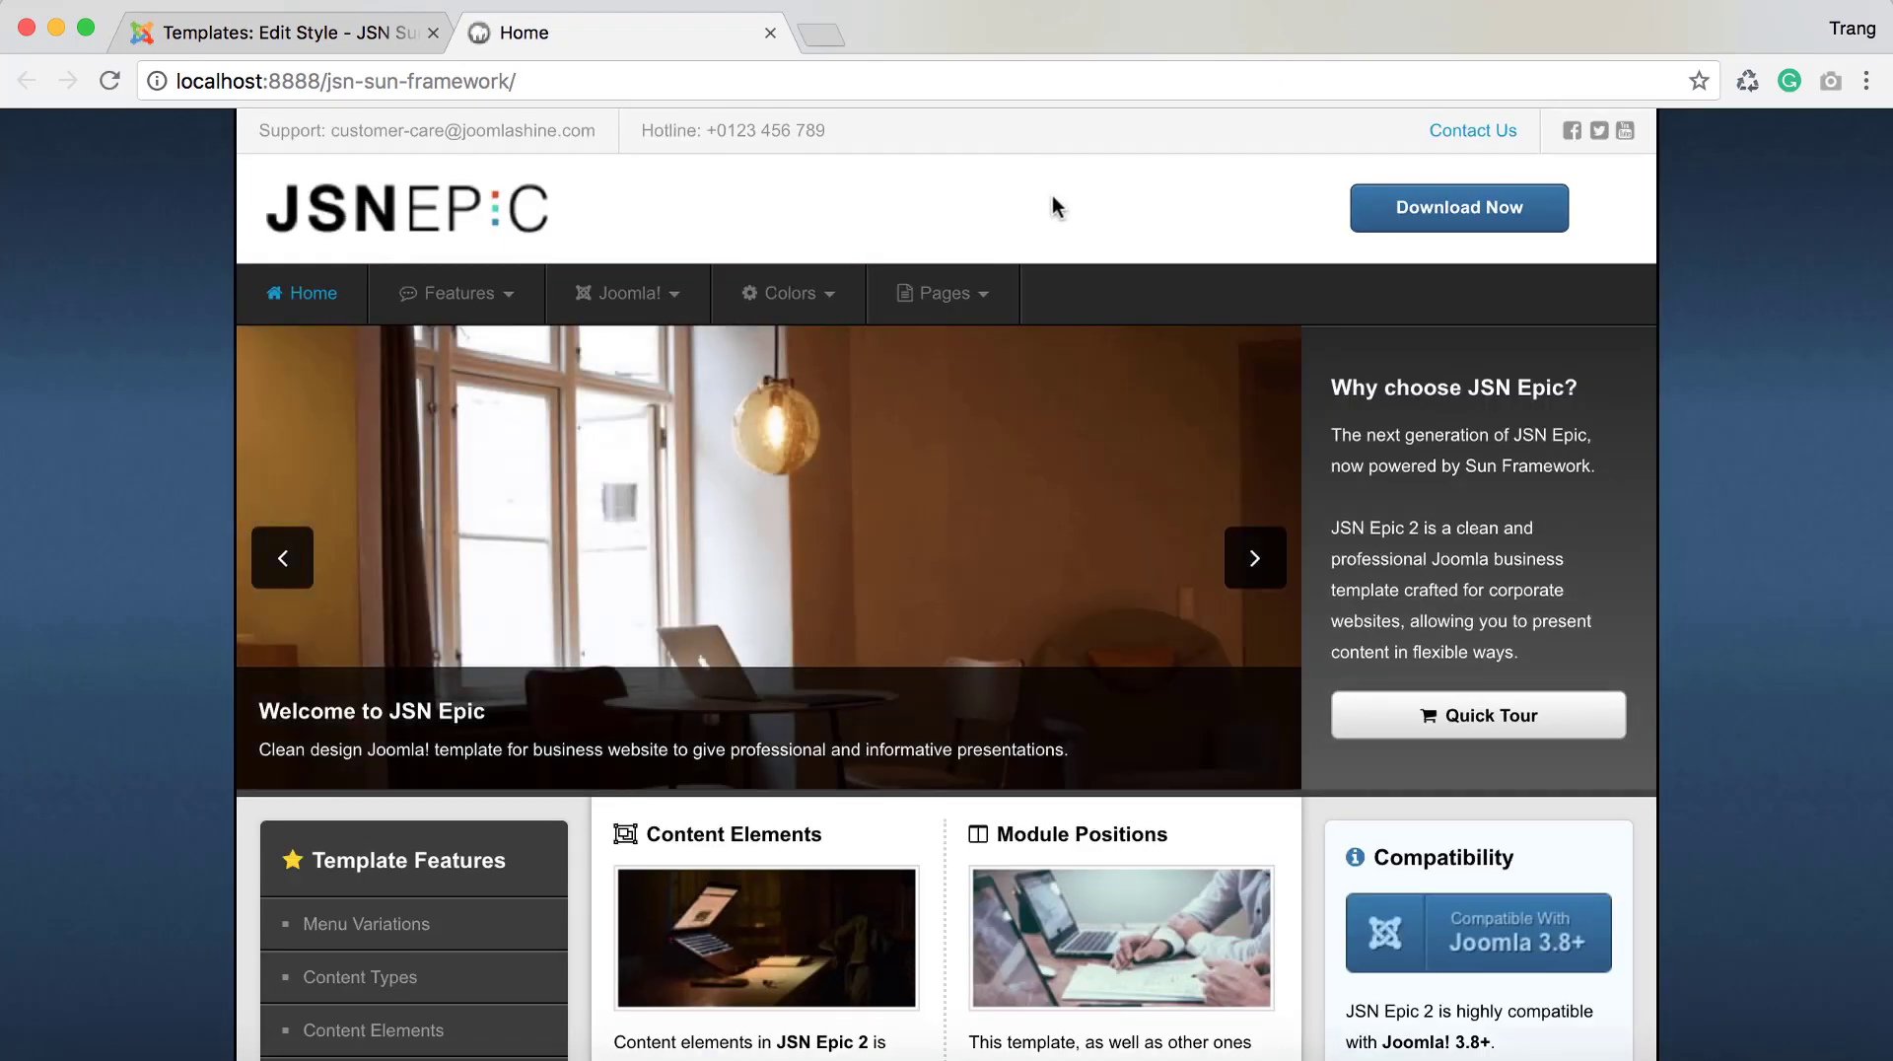
scroll(1124, 215, down, 5)
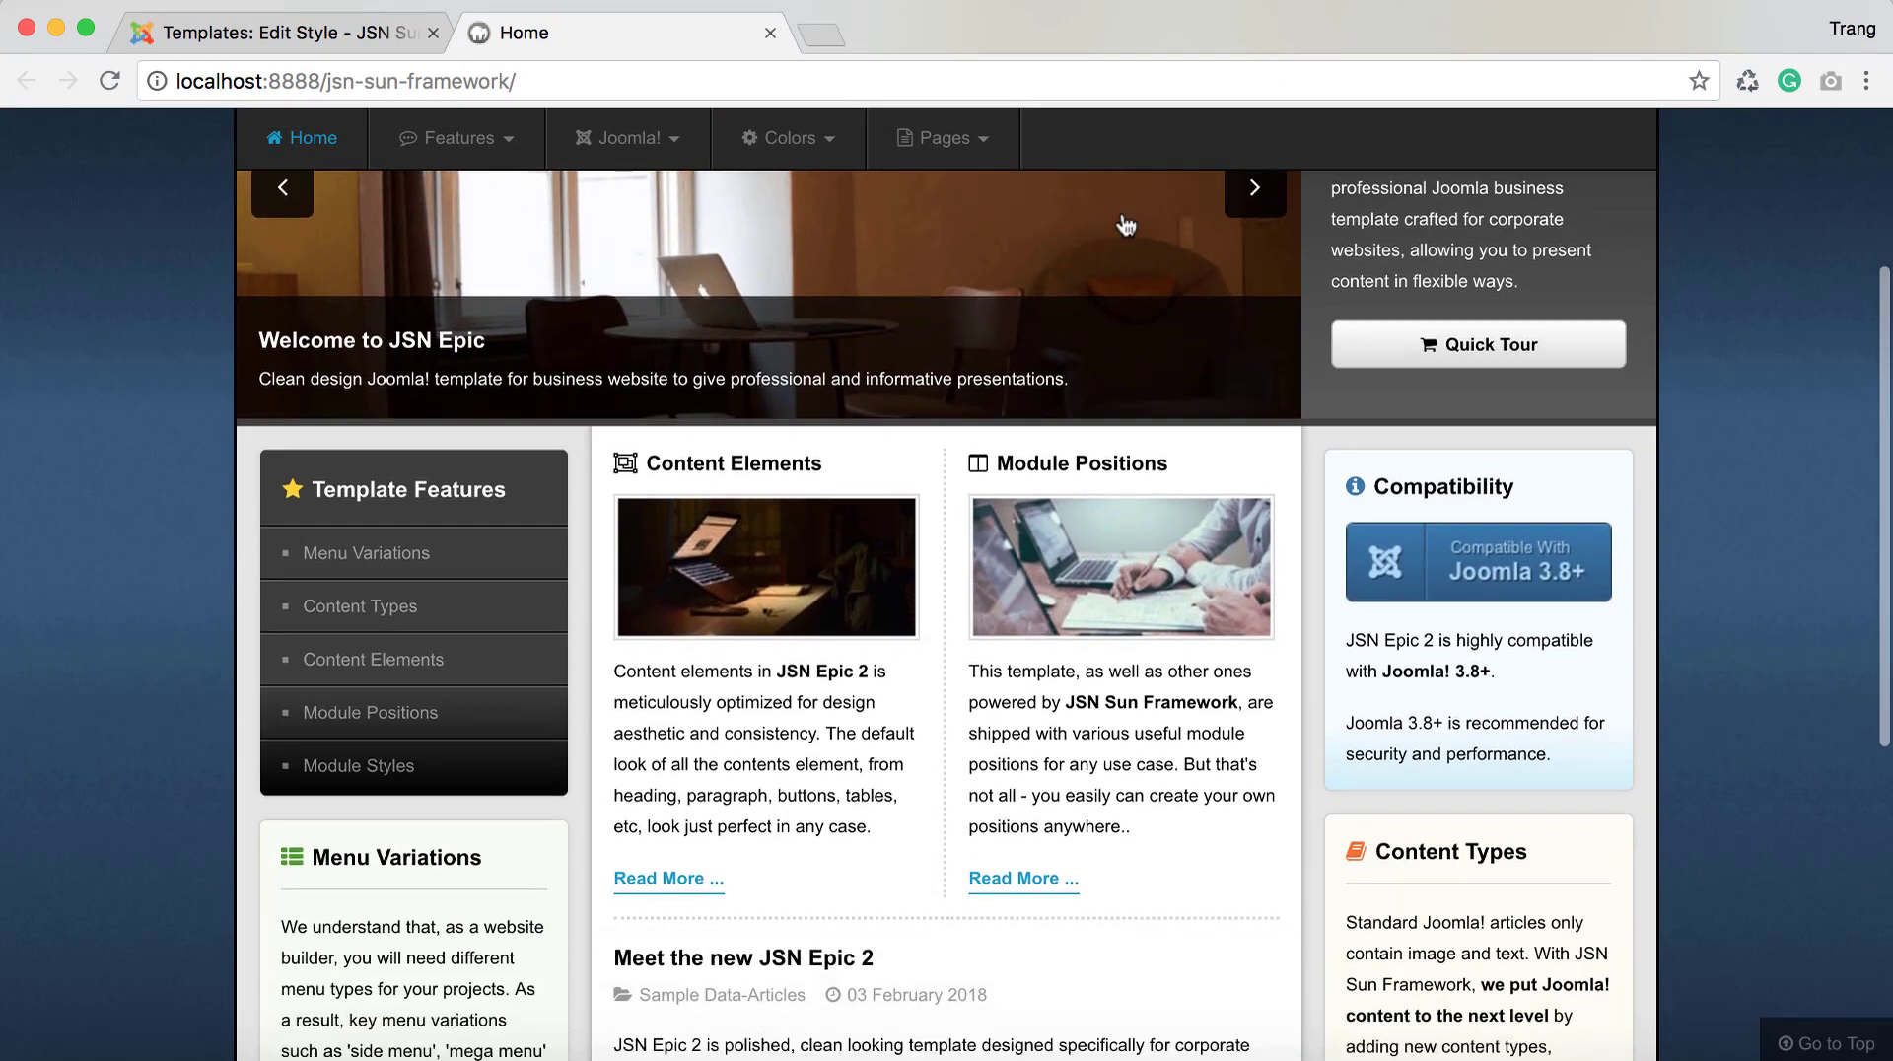
scroll(1122, 219, down, 5)
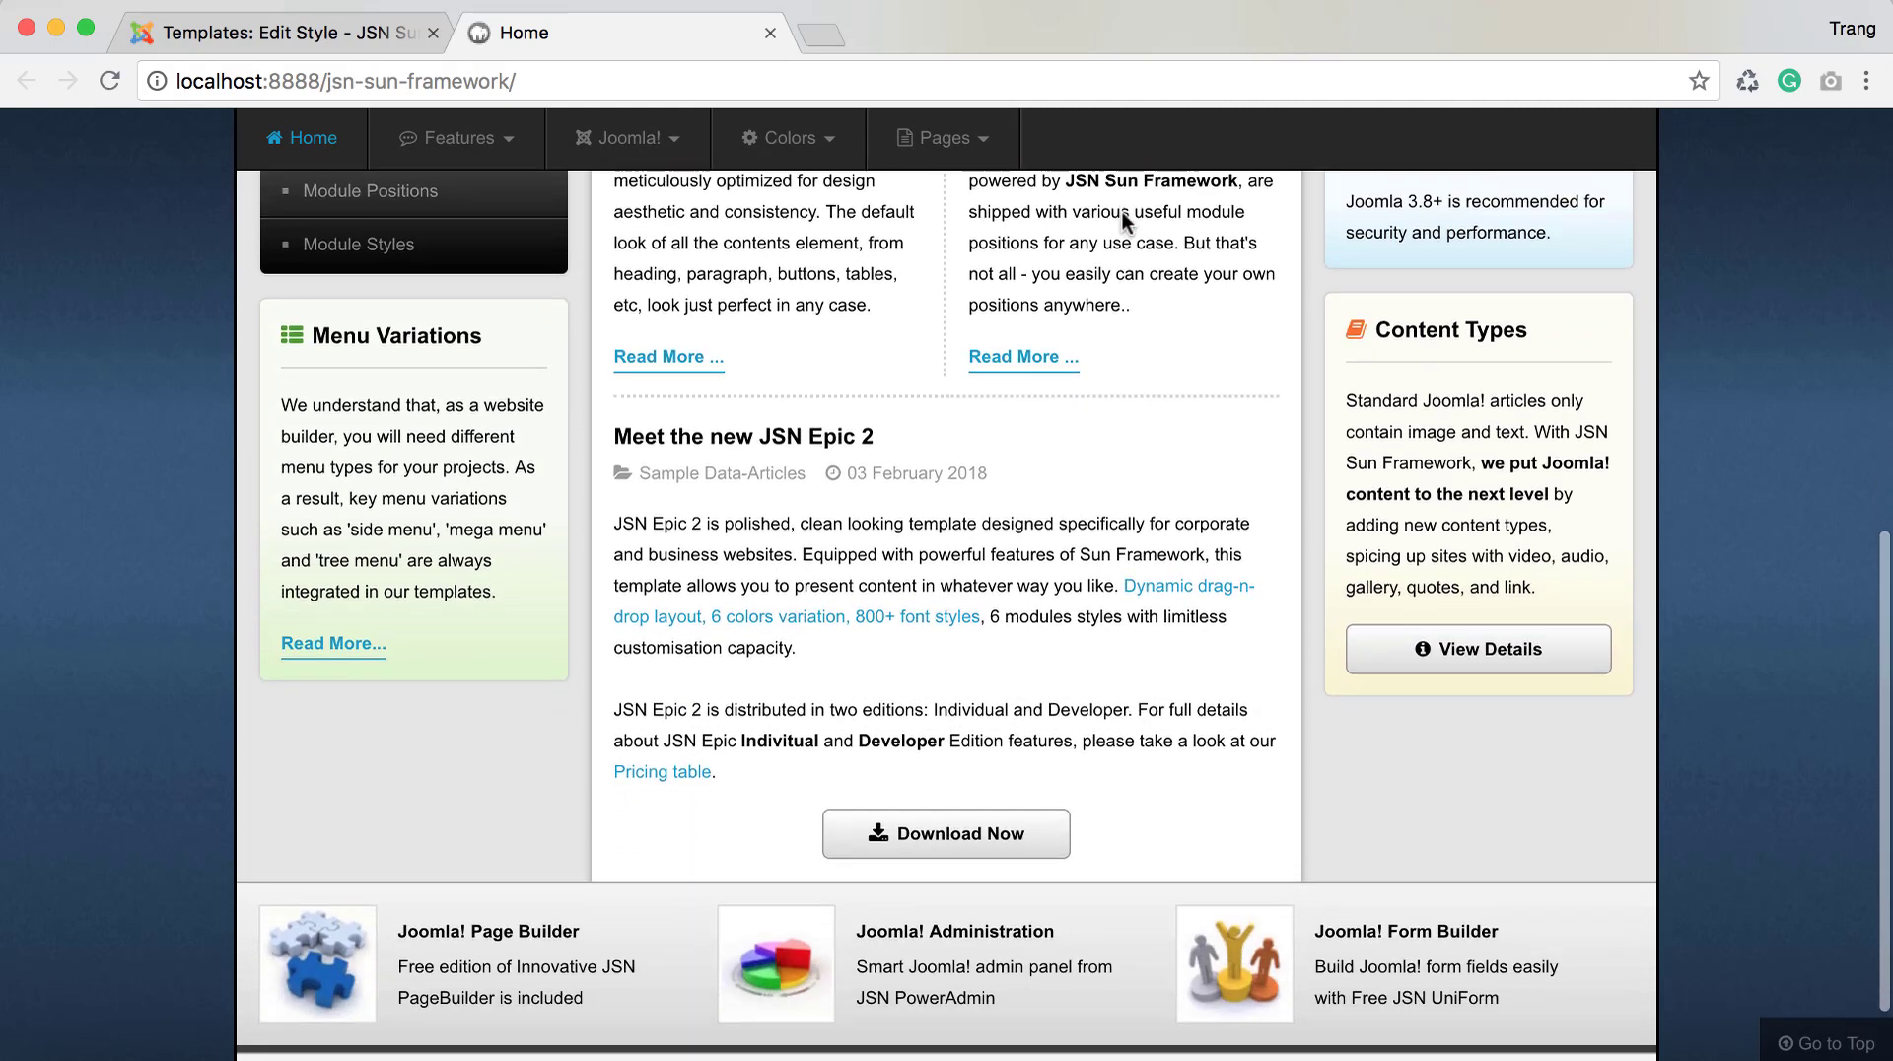
scroll(1124, 222, down, 2)
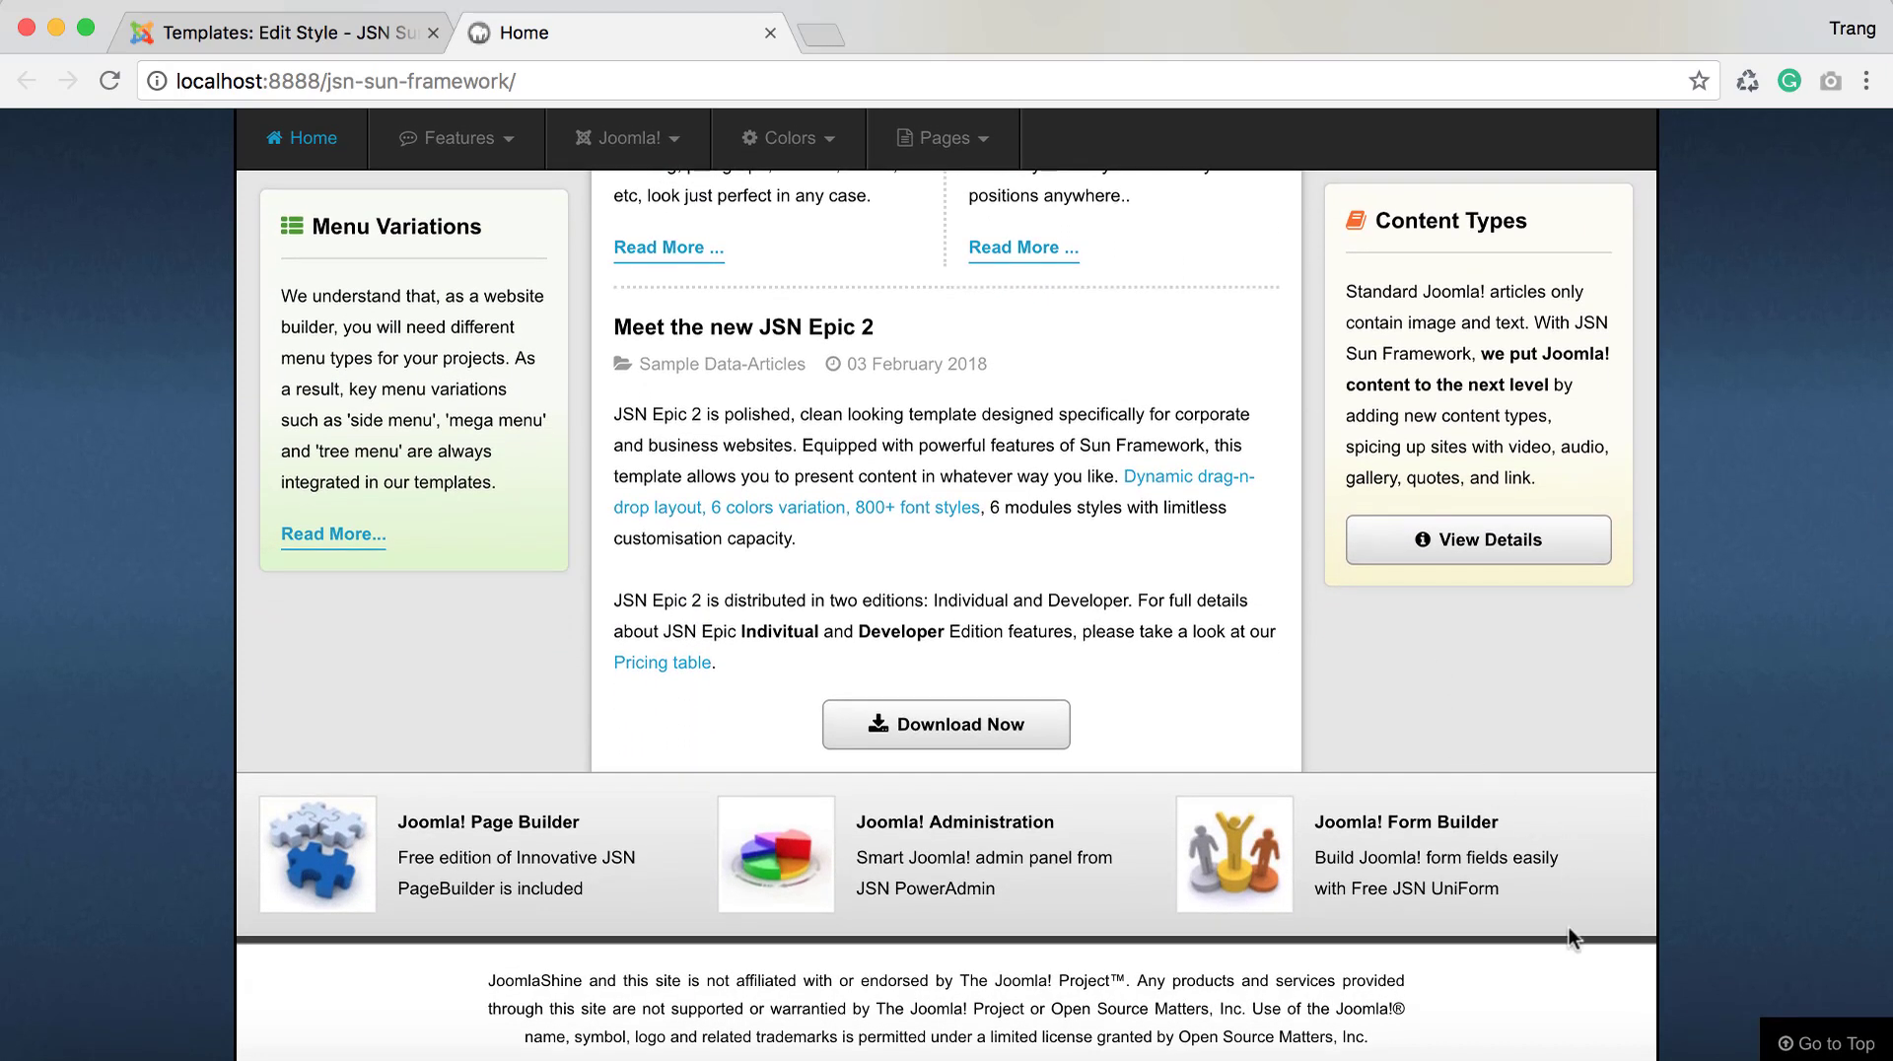
click(1824, 1043)
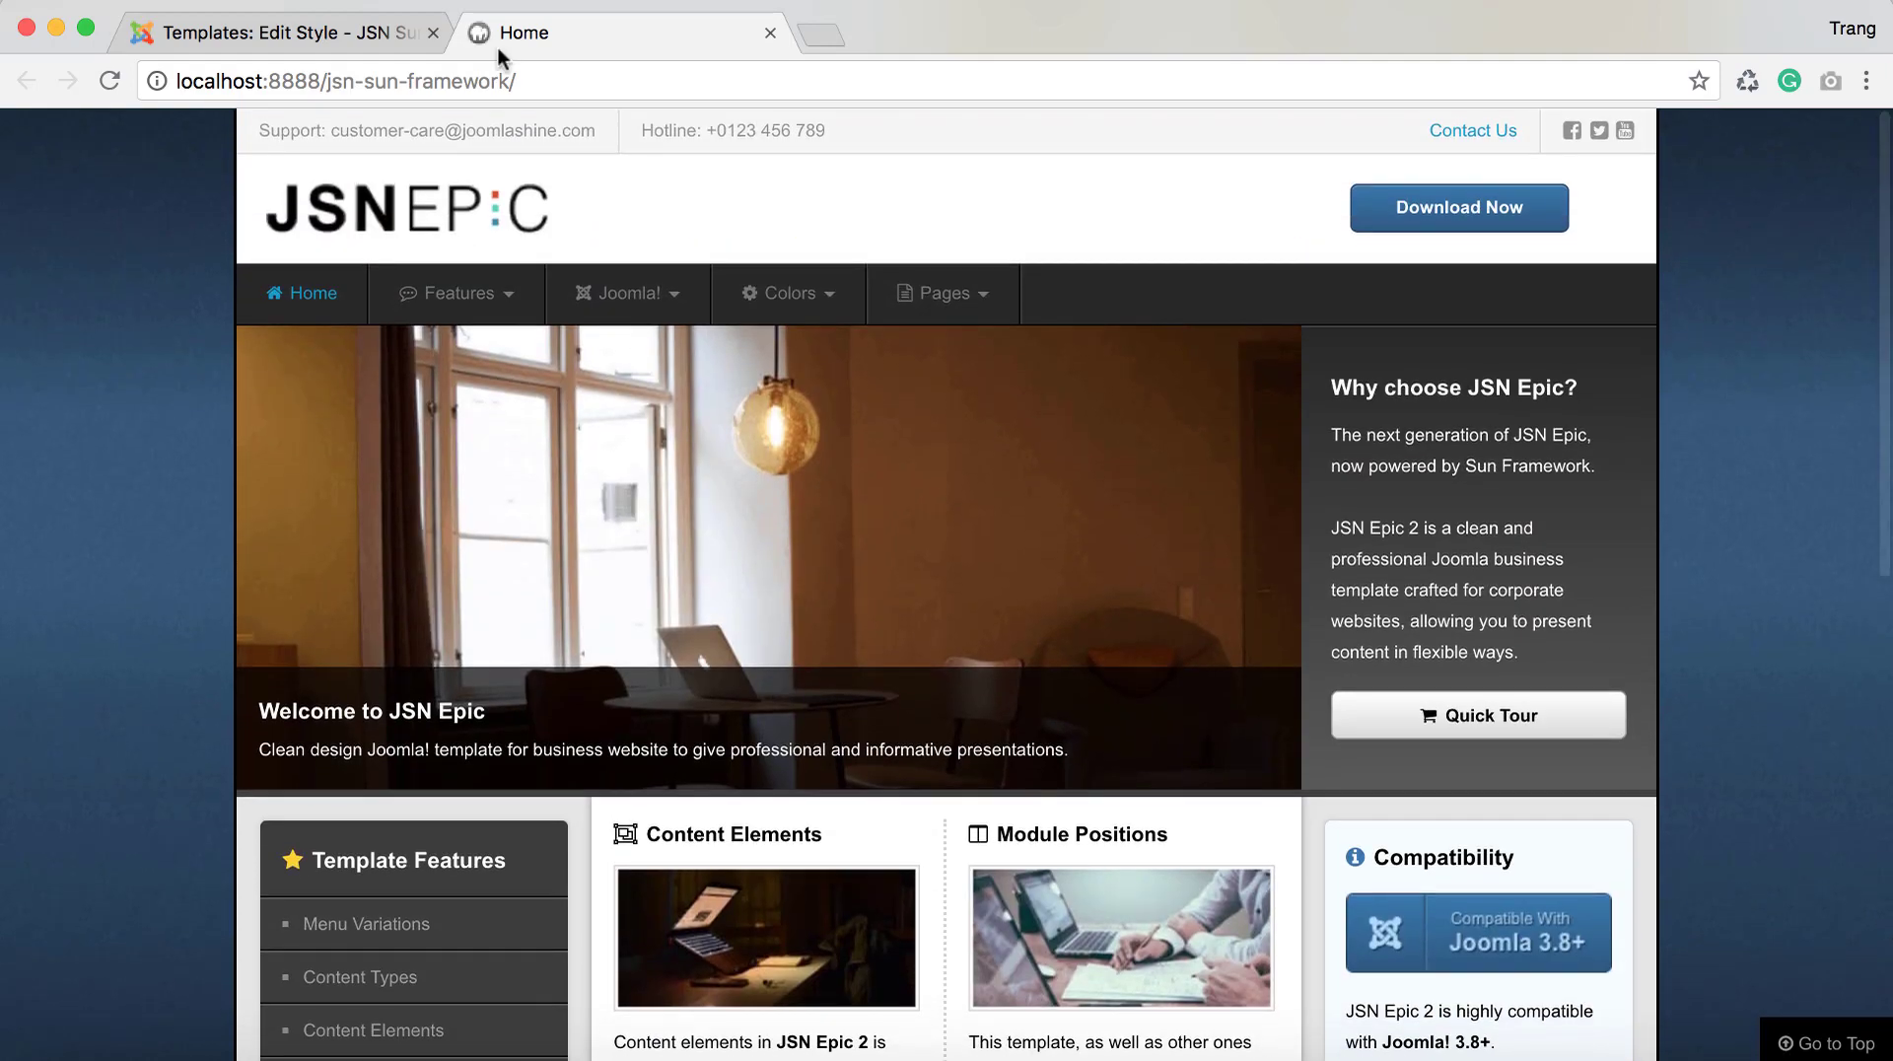
click(365, 47)
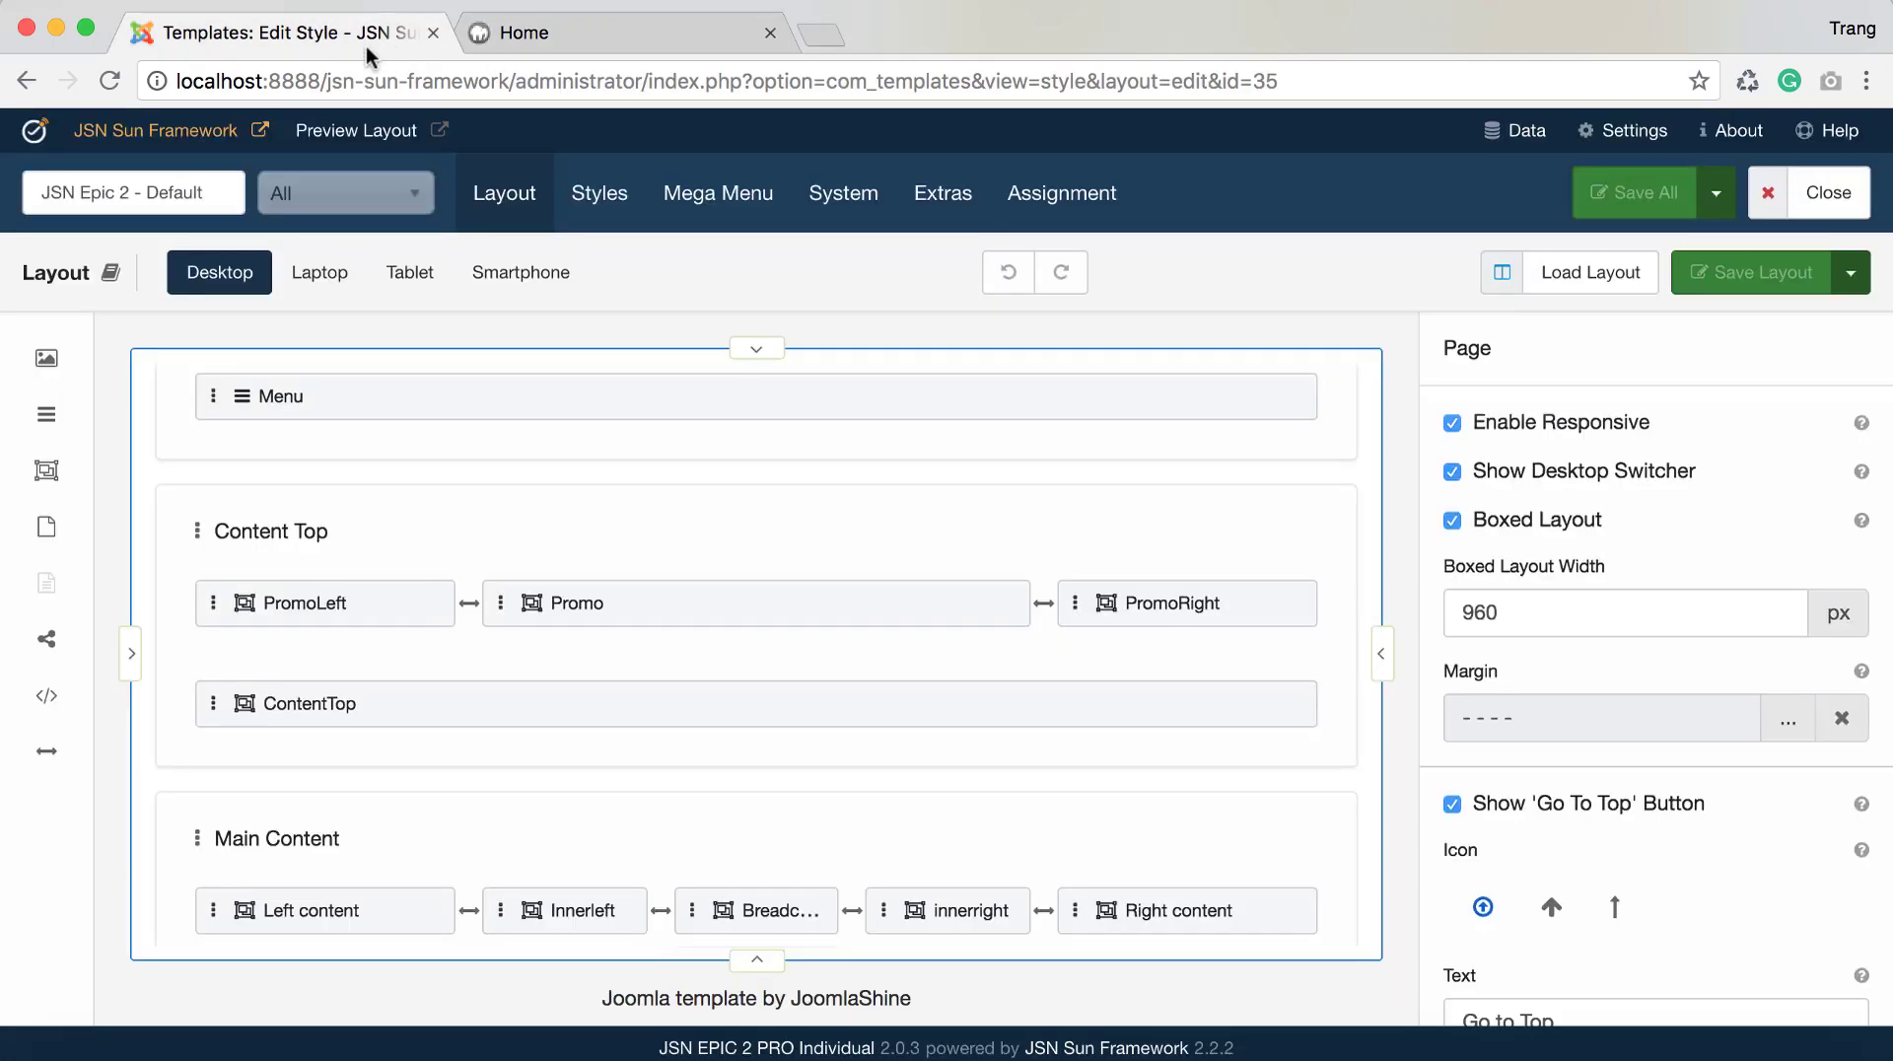
Expand and collapse Off-canvas Top, then reveal the empty 300 px Off-canvas Left panel
click(775, 363)
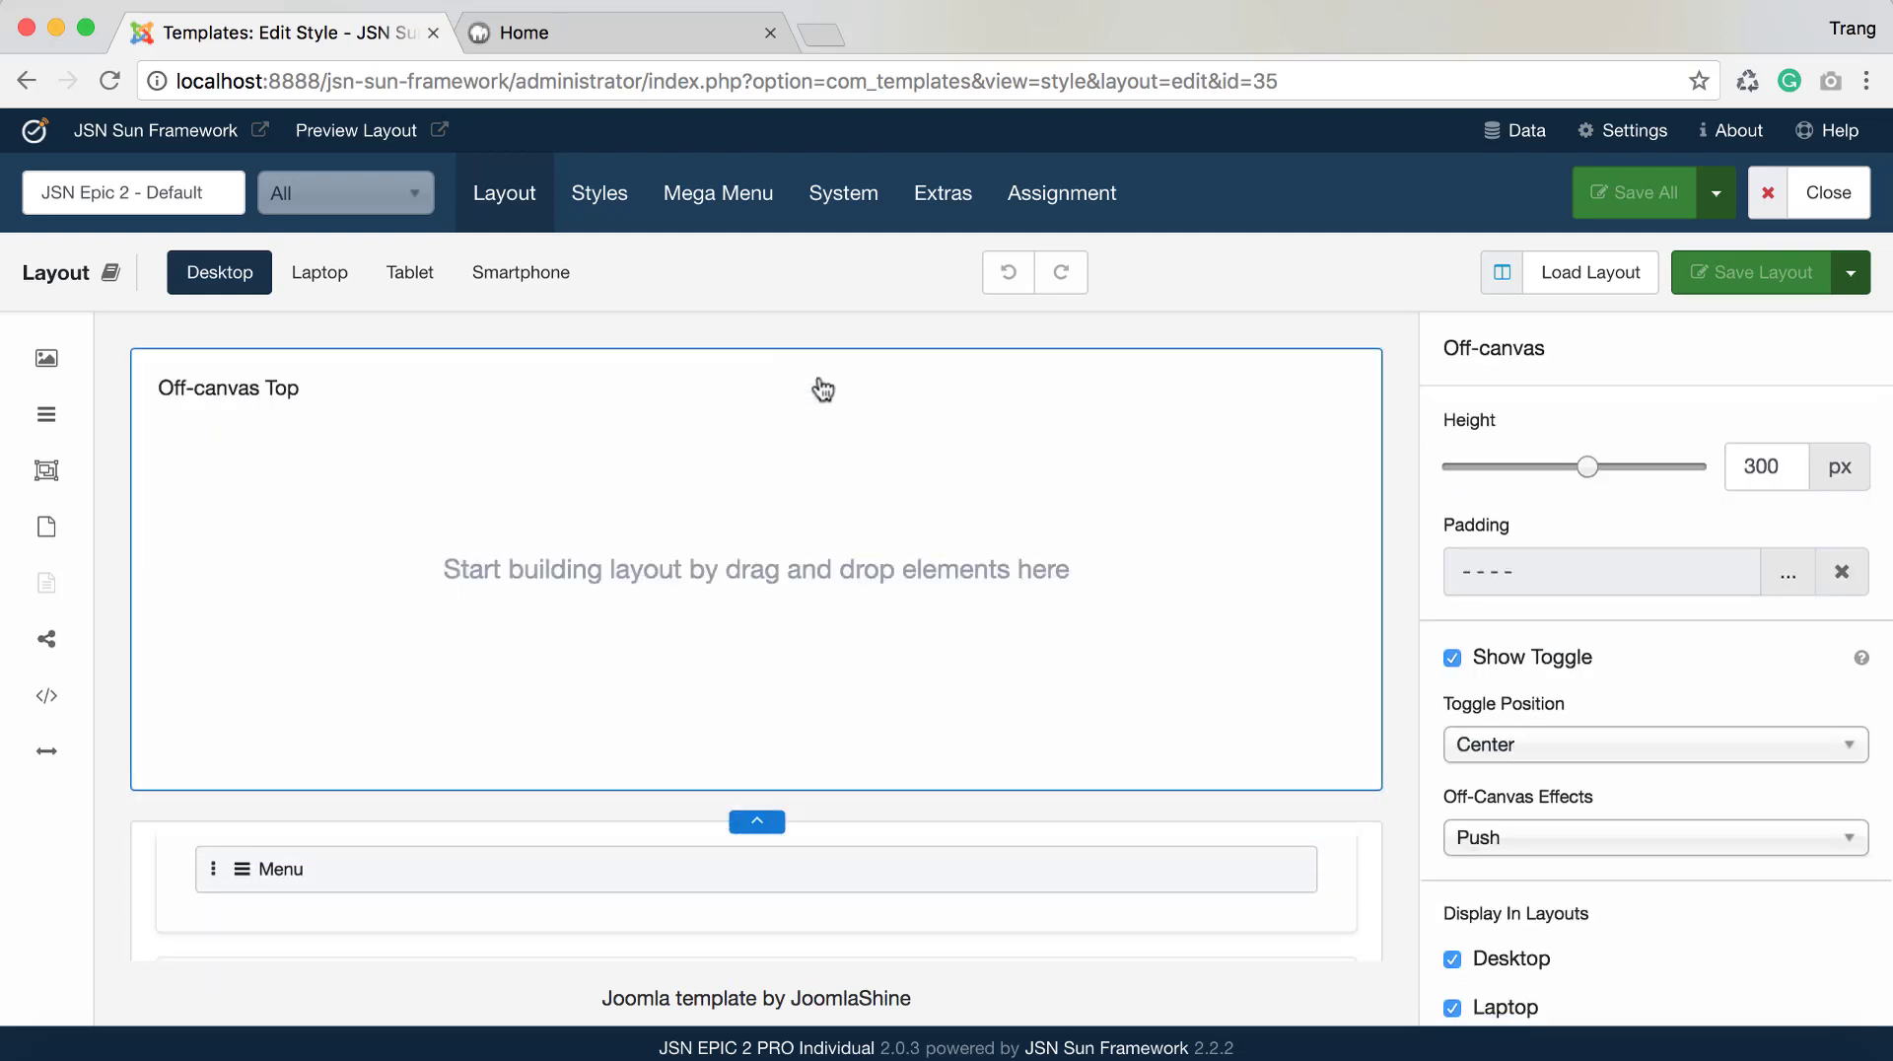
click(775, 826)
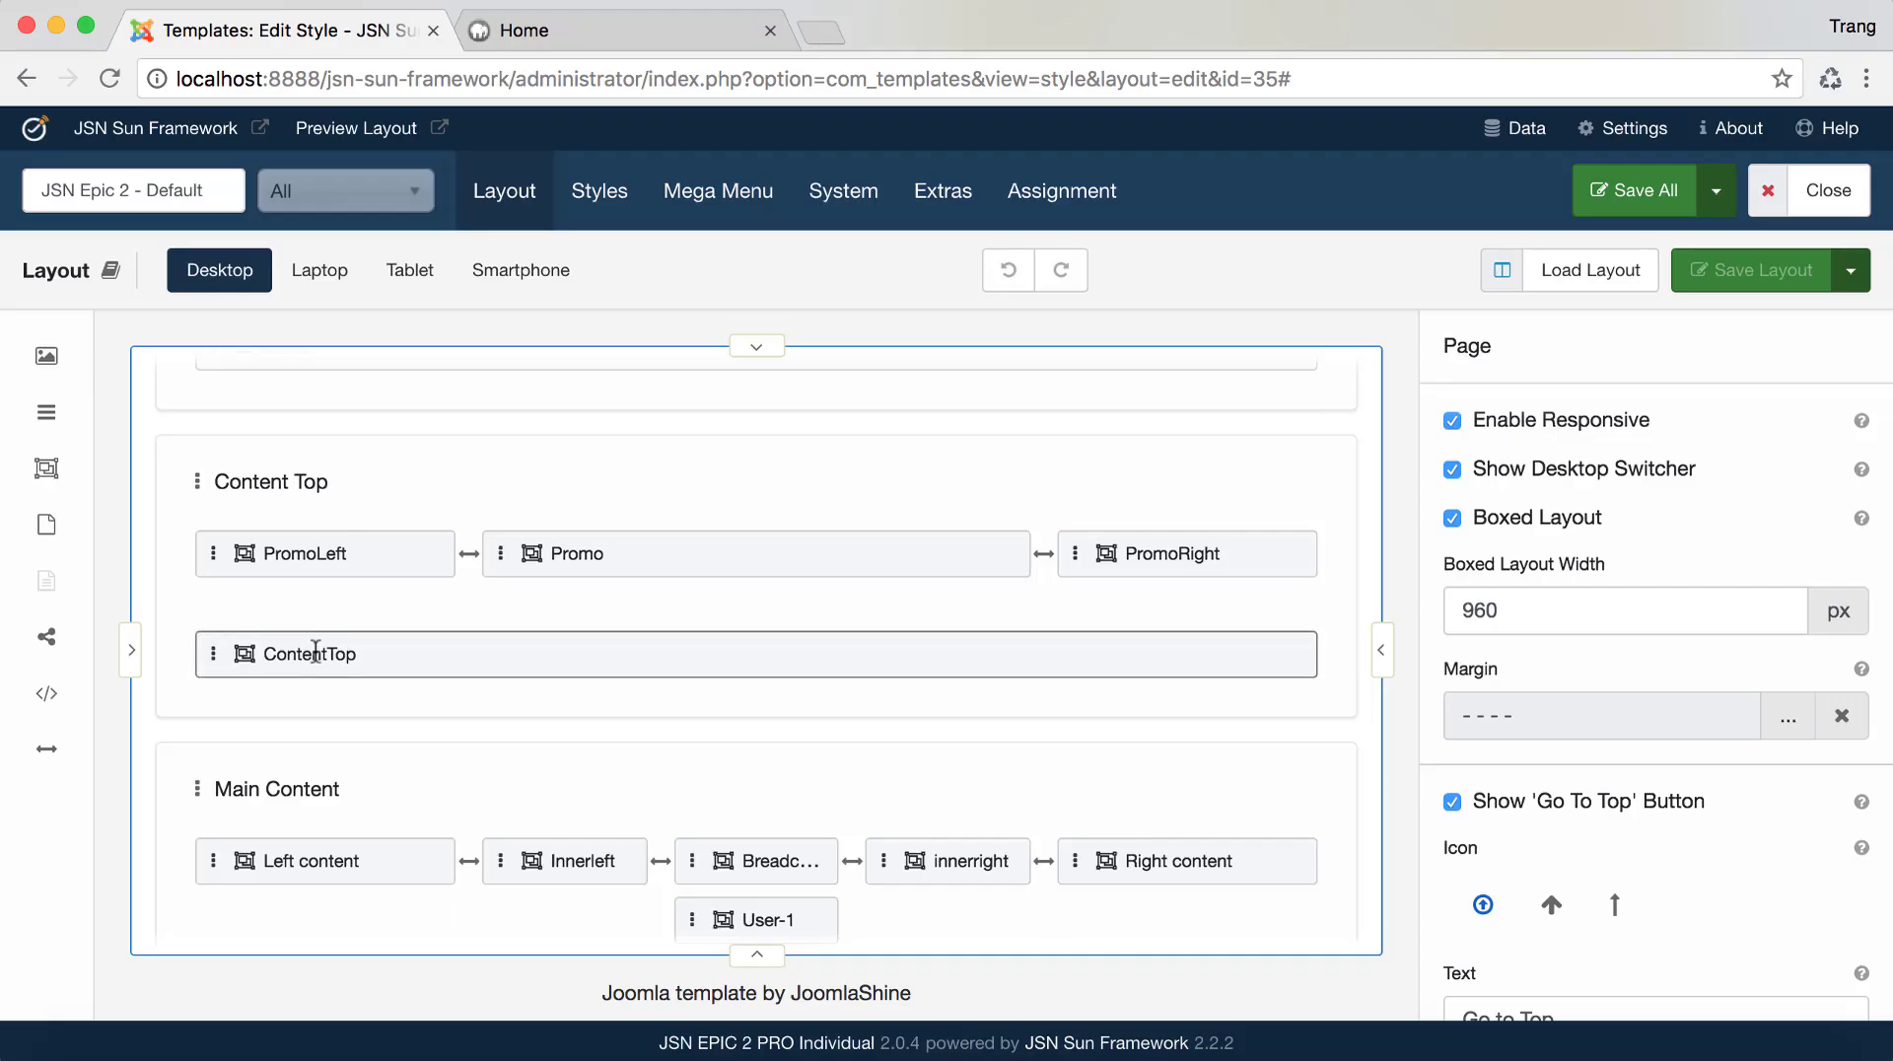
click(133, 660)
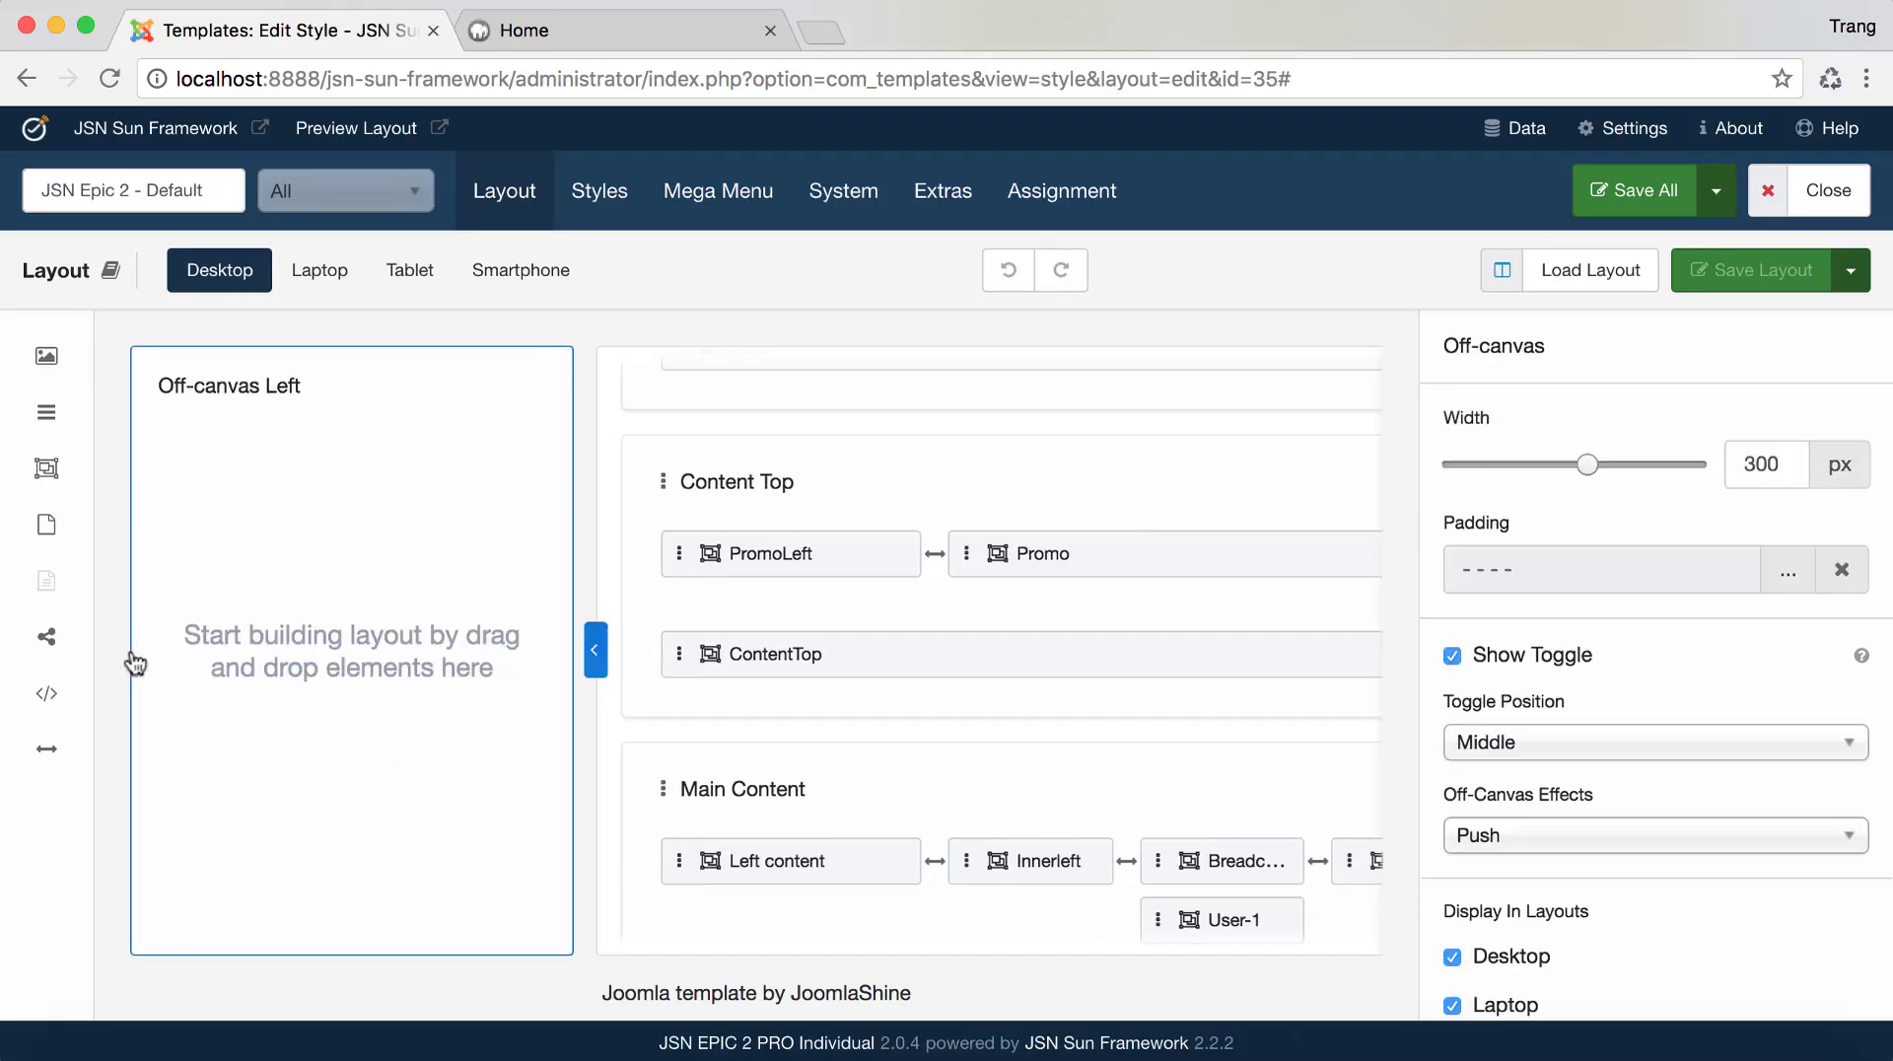
Add a Login Form (ID: 16) module to Off-canvas Left, save the layout, and view the site
drag(48, 523, 294, 520)
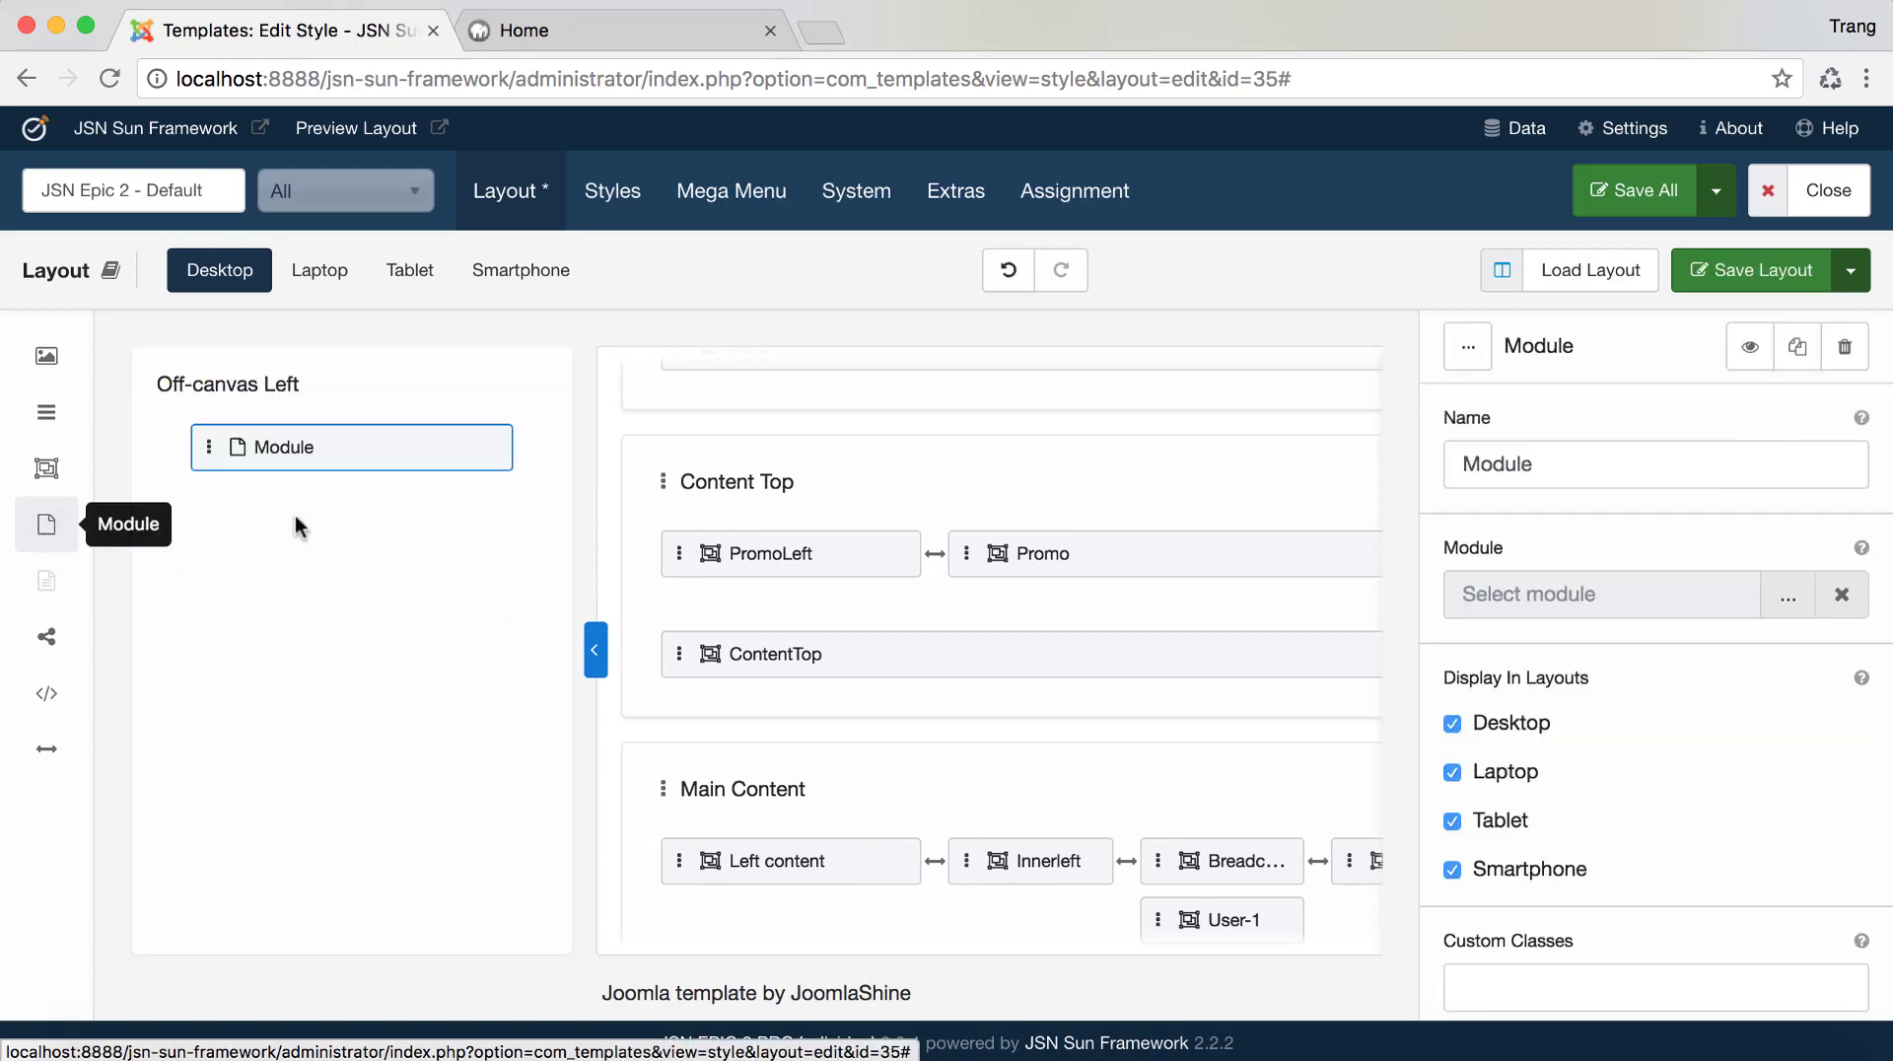
click(1784, 596)
click(702, 376)
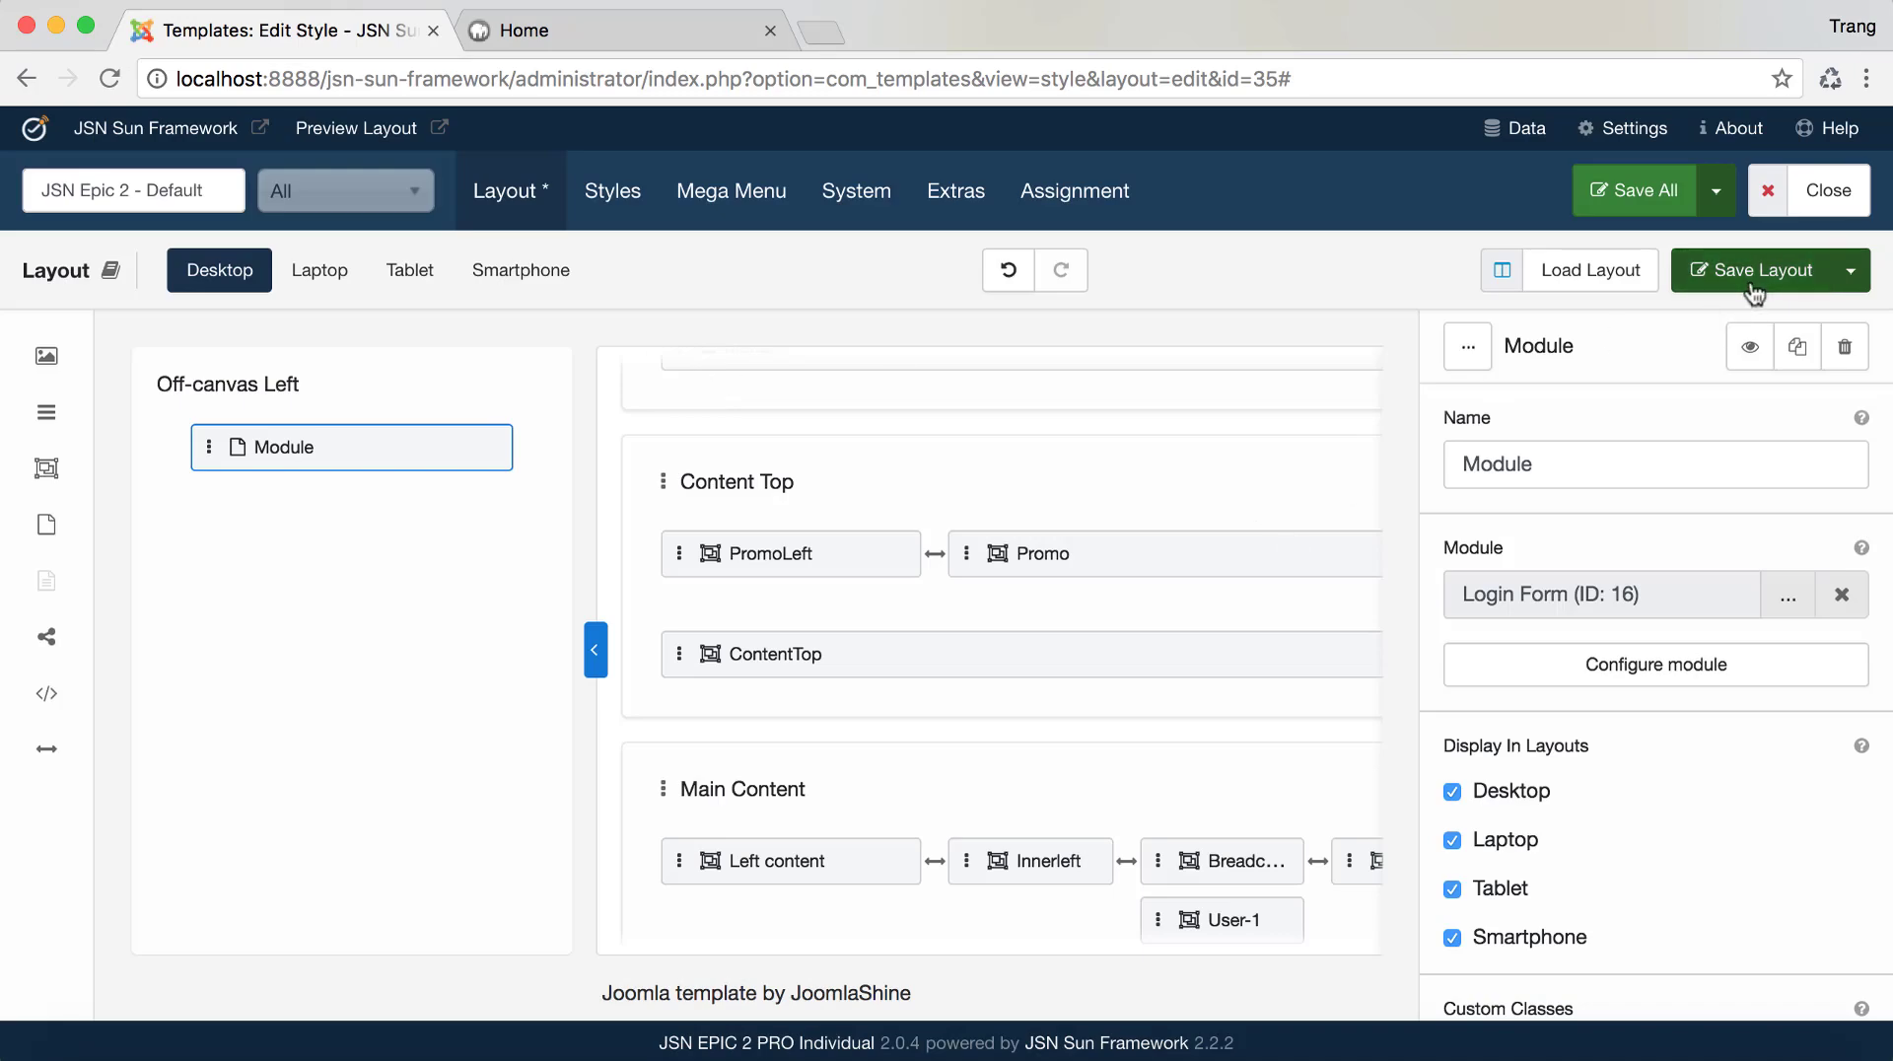
click(1710, 262)
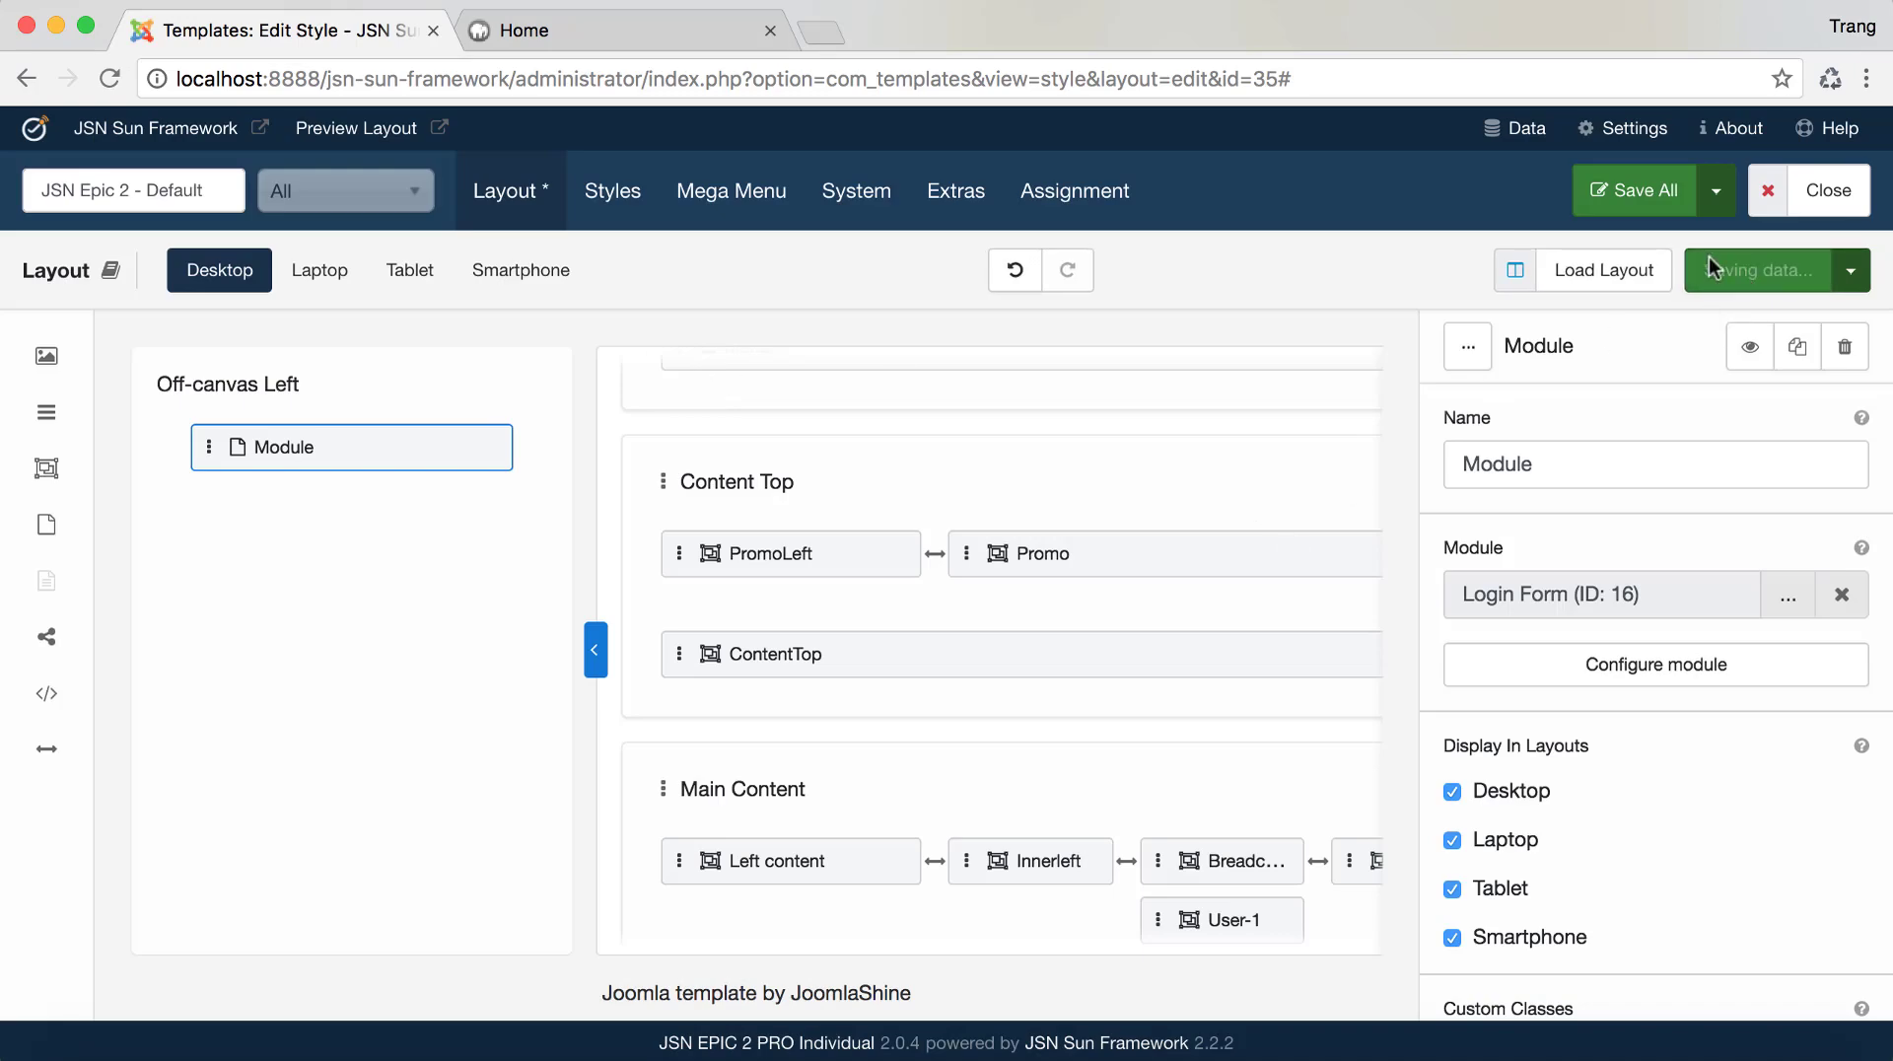
click(672, 39)
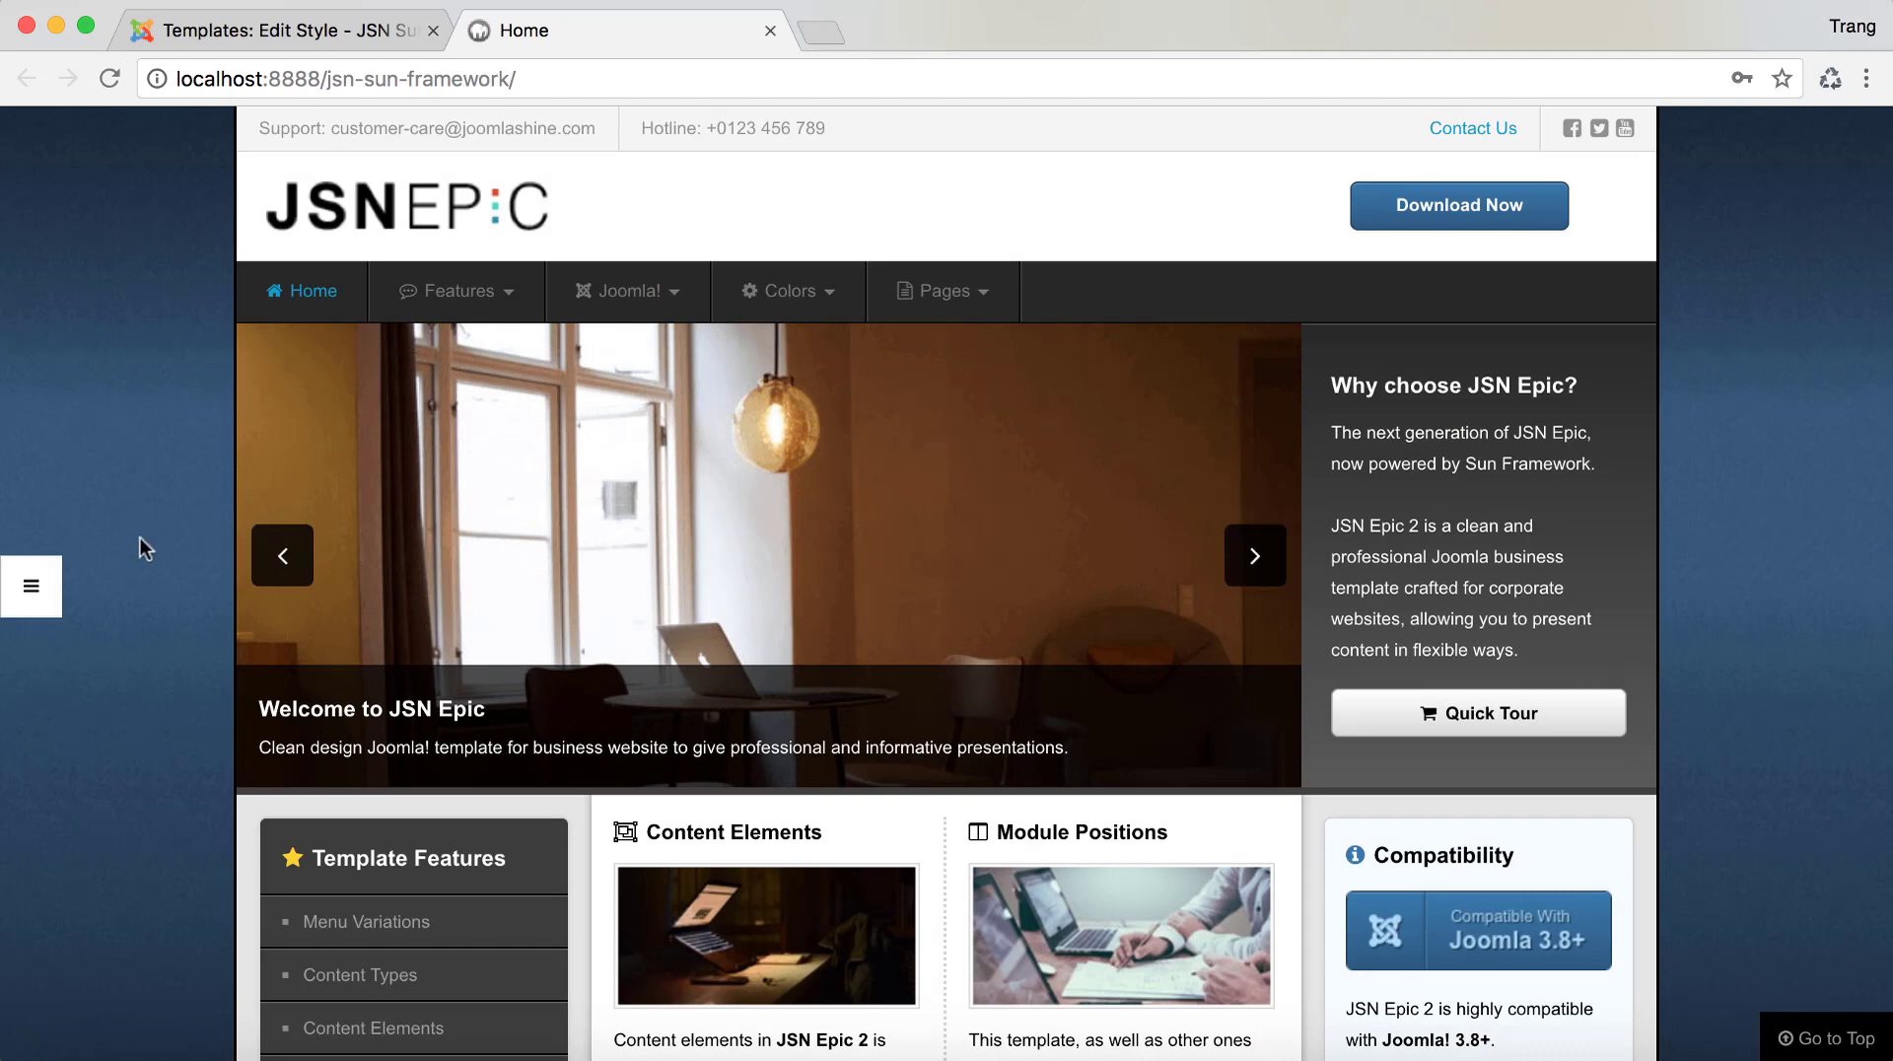
Open and close the left off-canvas login form on the home page, then scroll back up
click(40, 601)
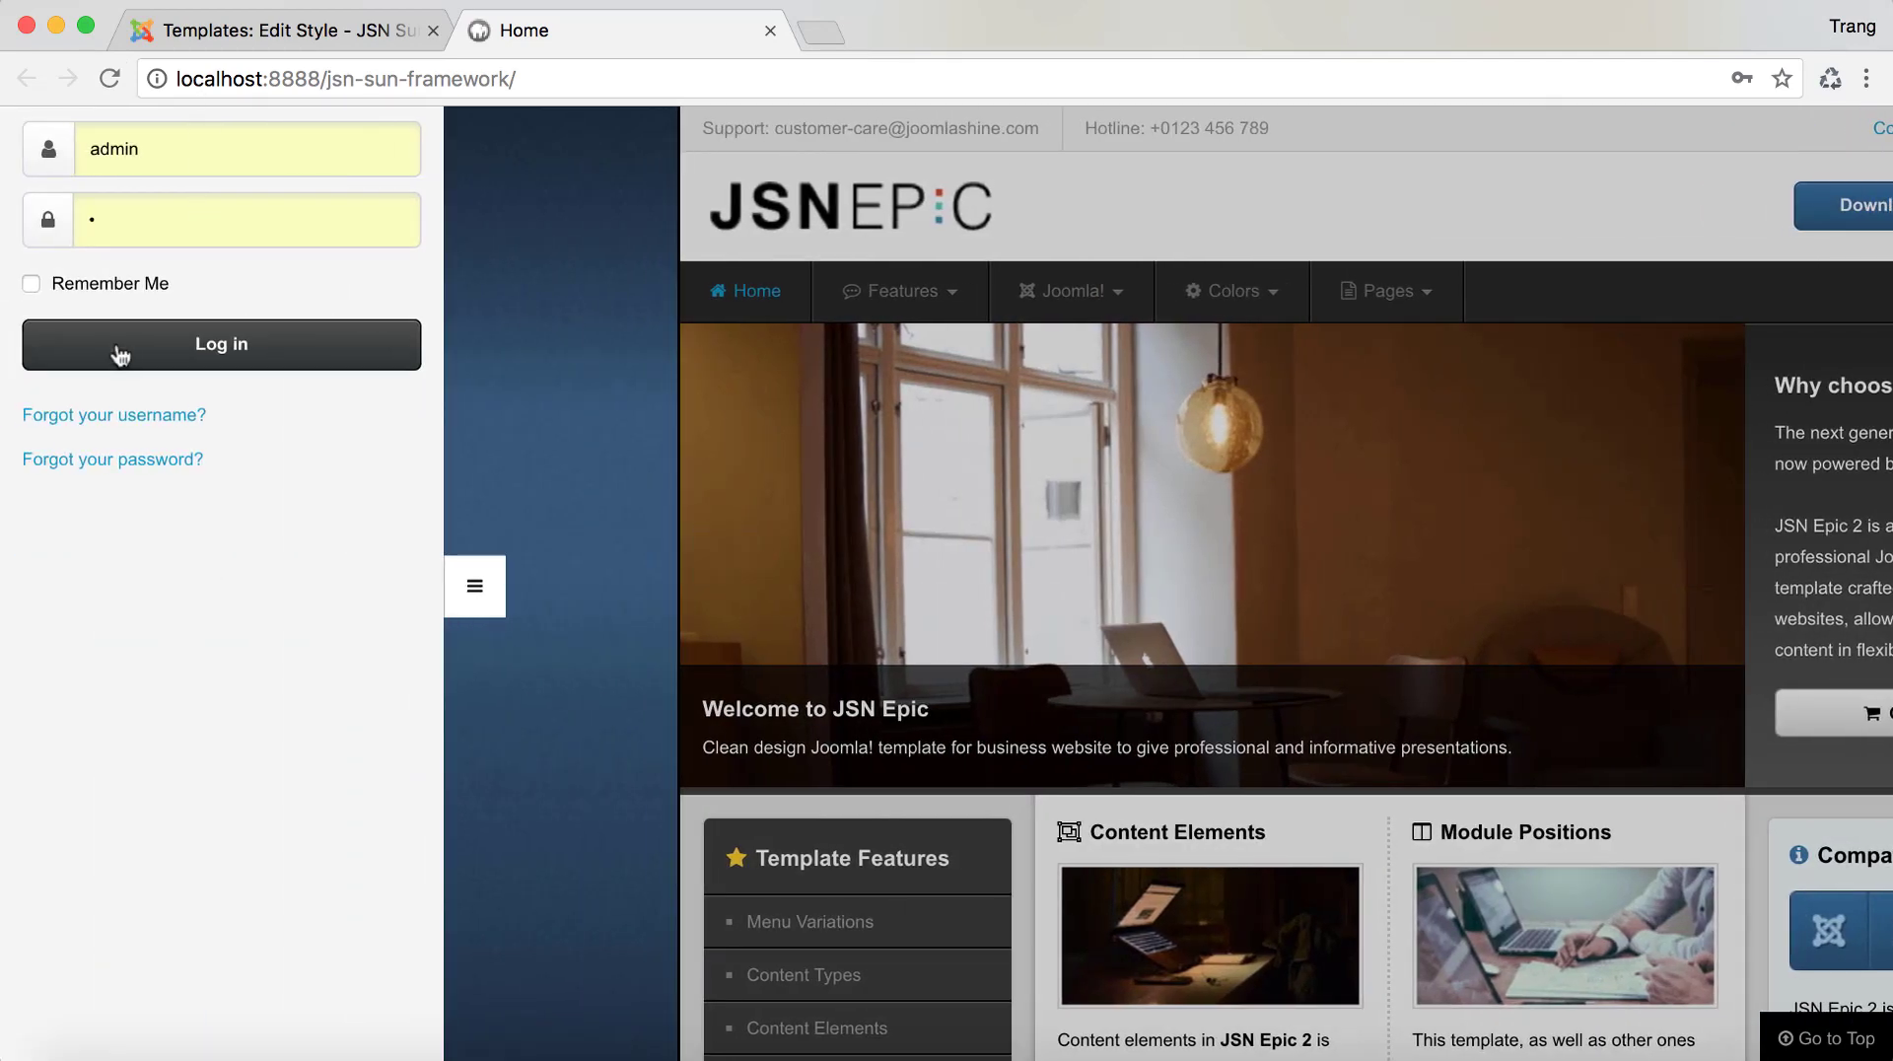
click(477, 604)
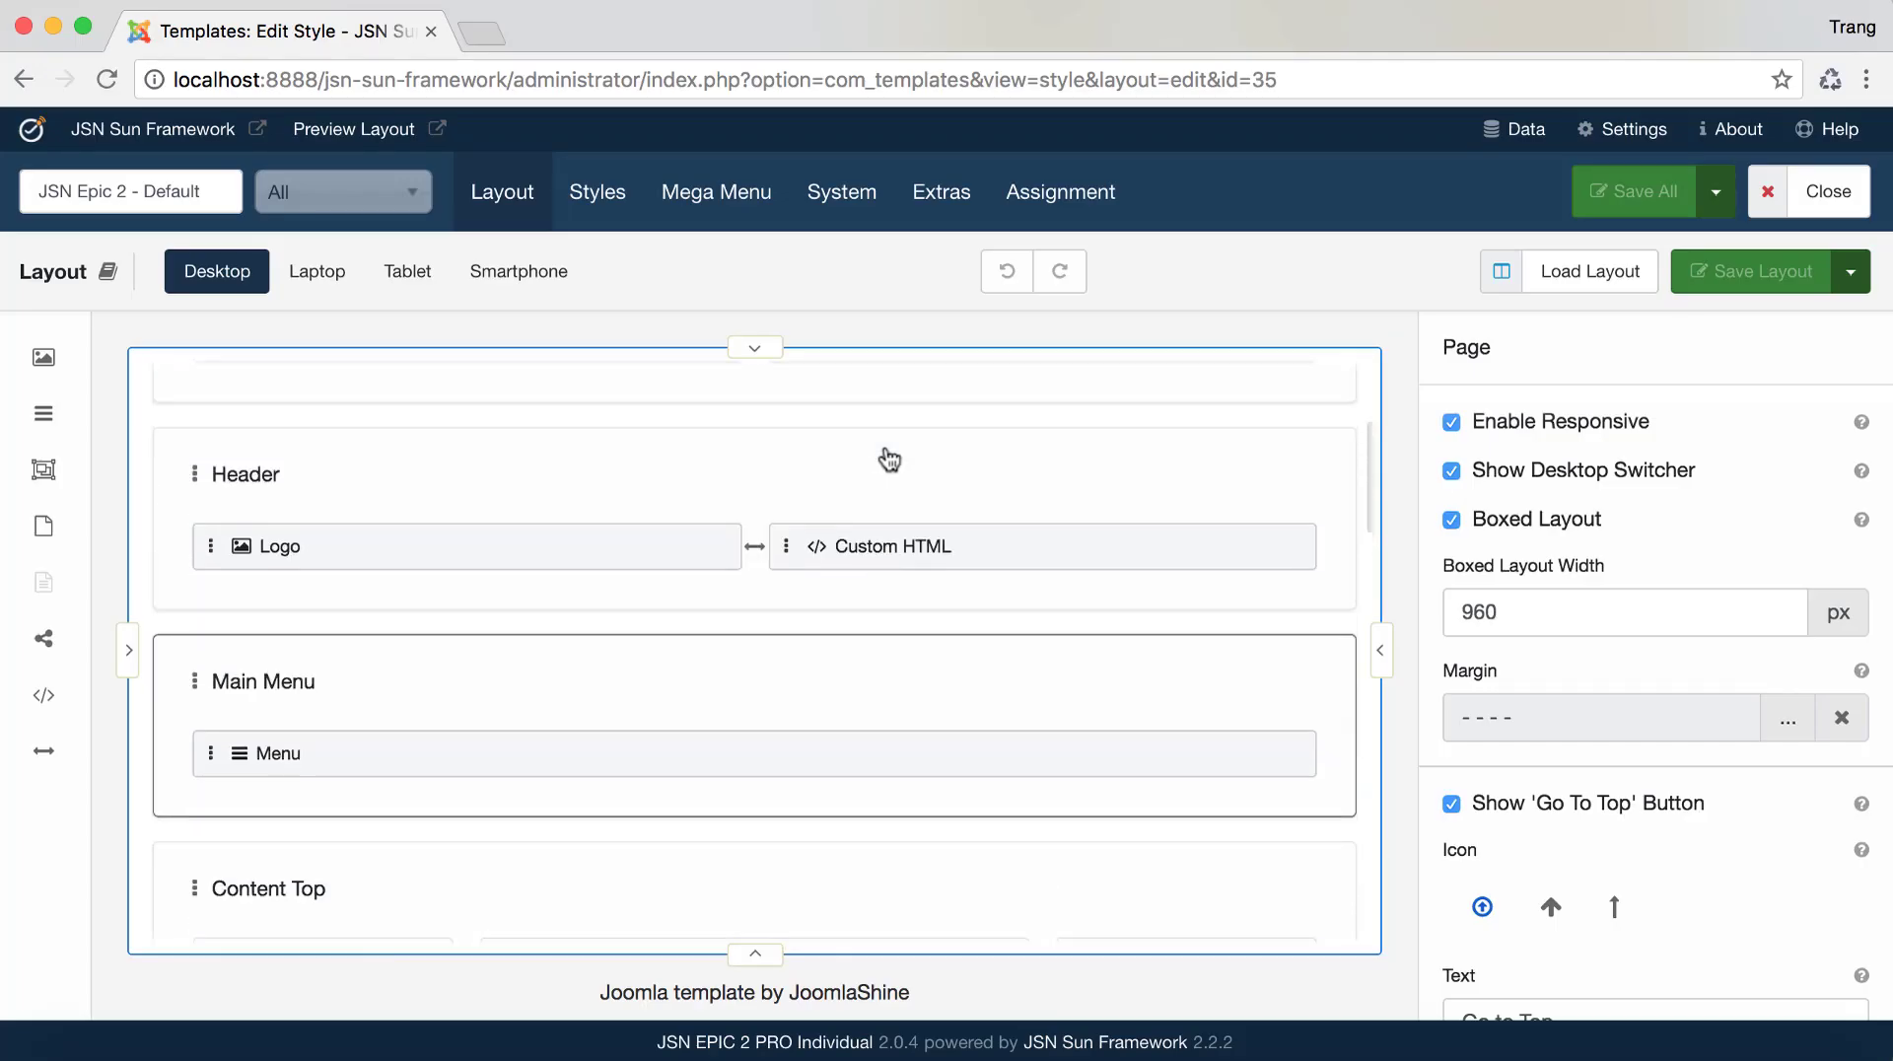
scroll(887, 457, up, 5)
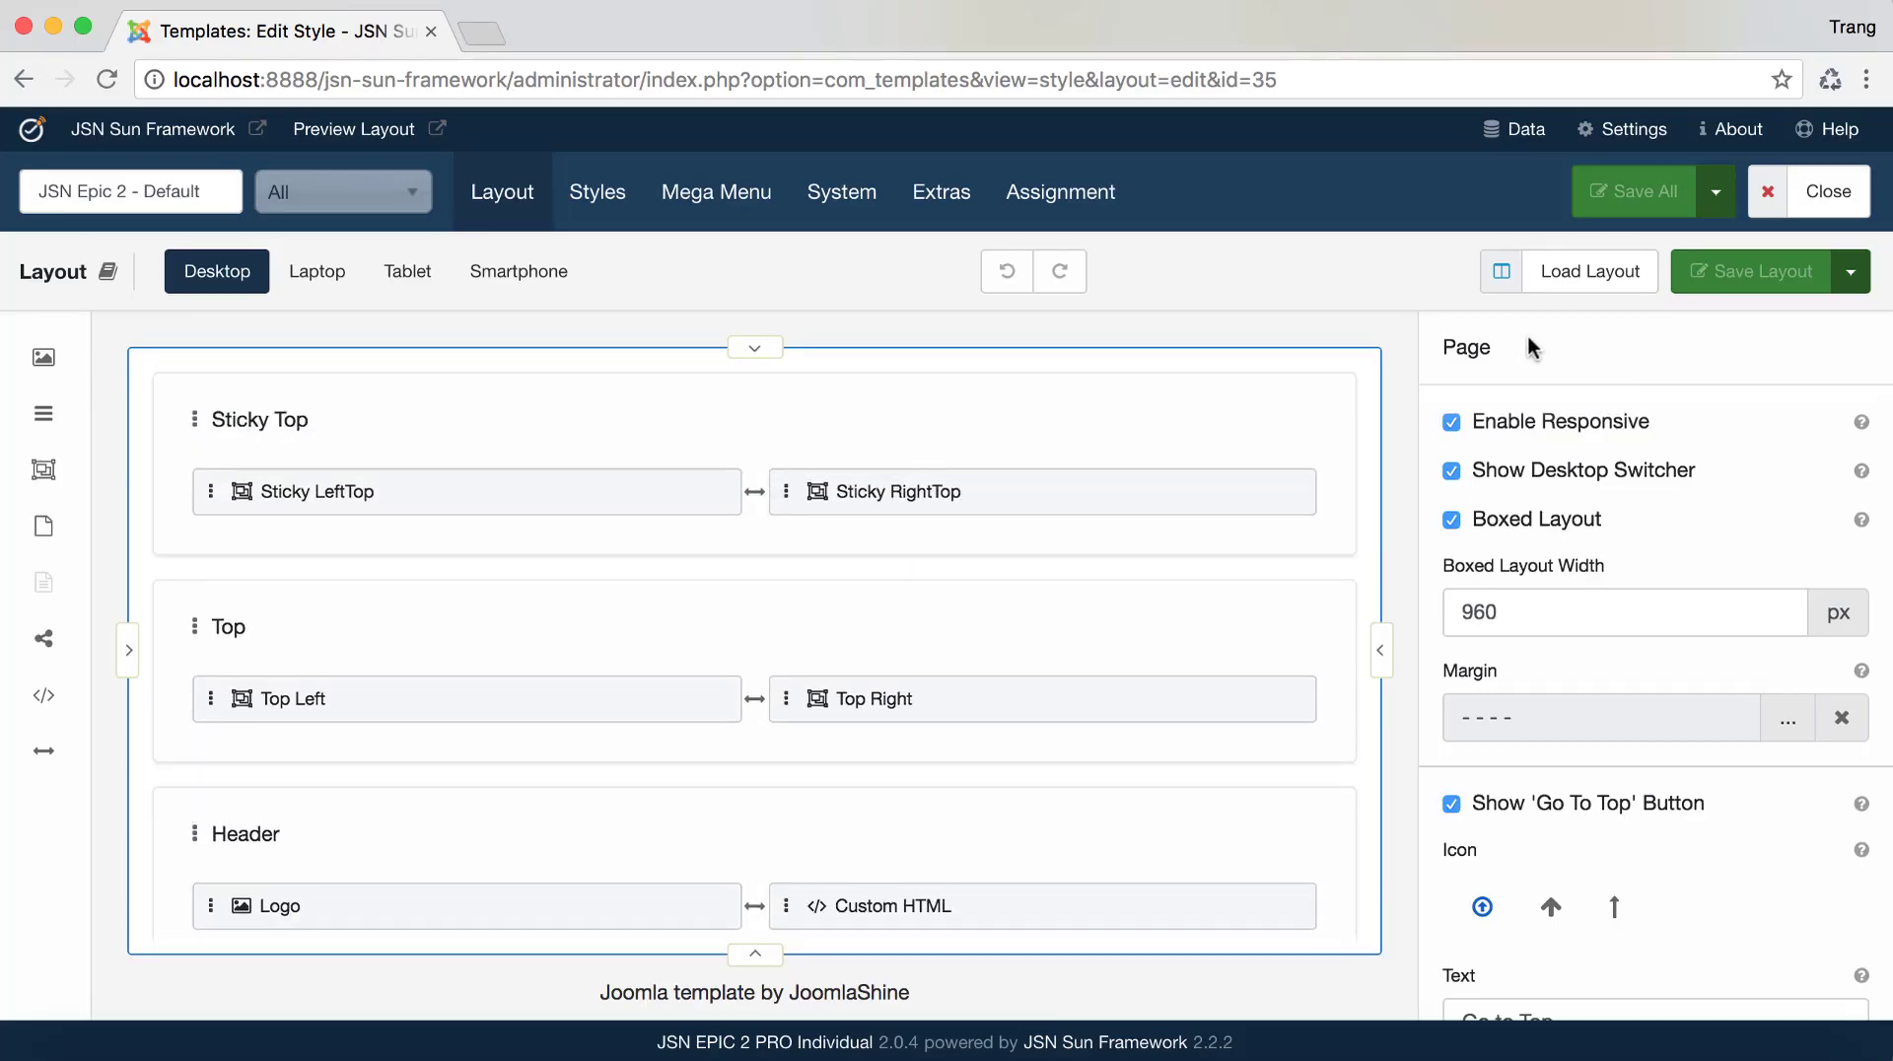
Review Sticky Top's row and the Sticky RightTop and Sticky LeftTop module position settings
click(1321, 412)
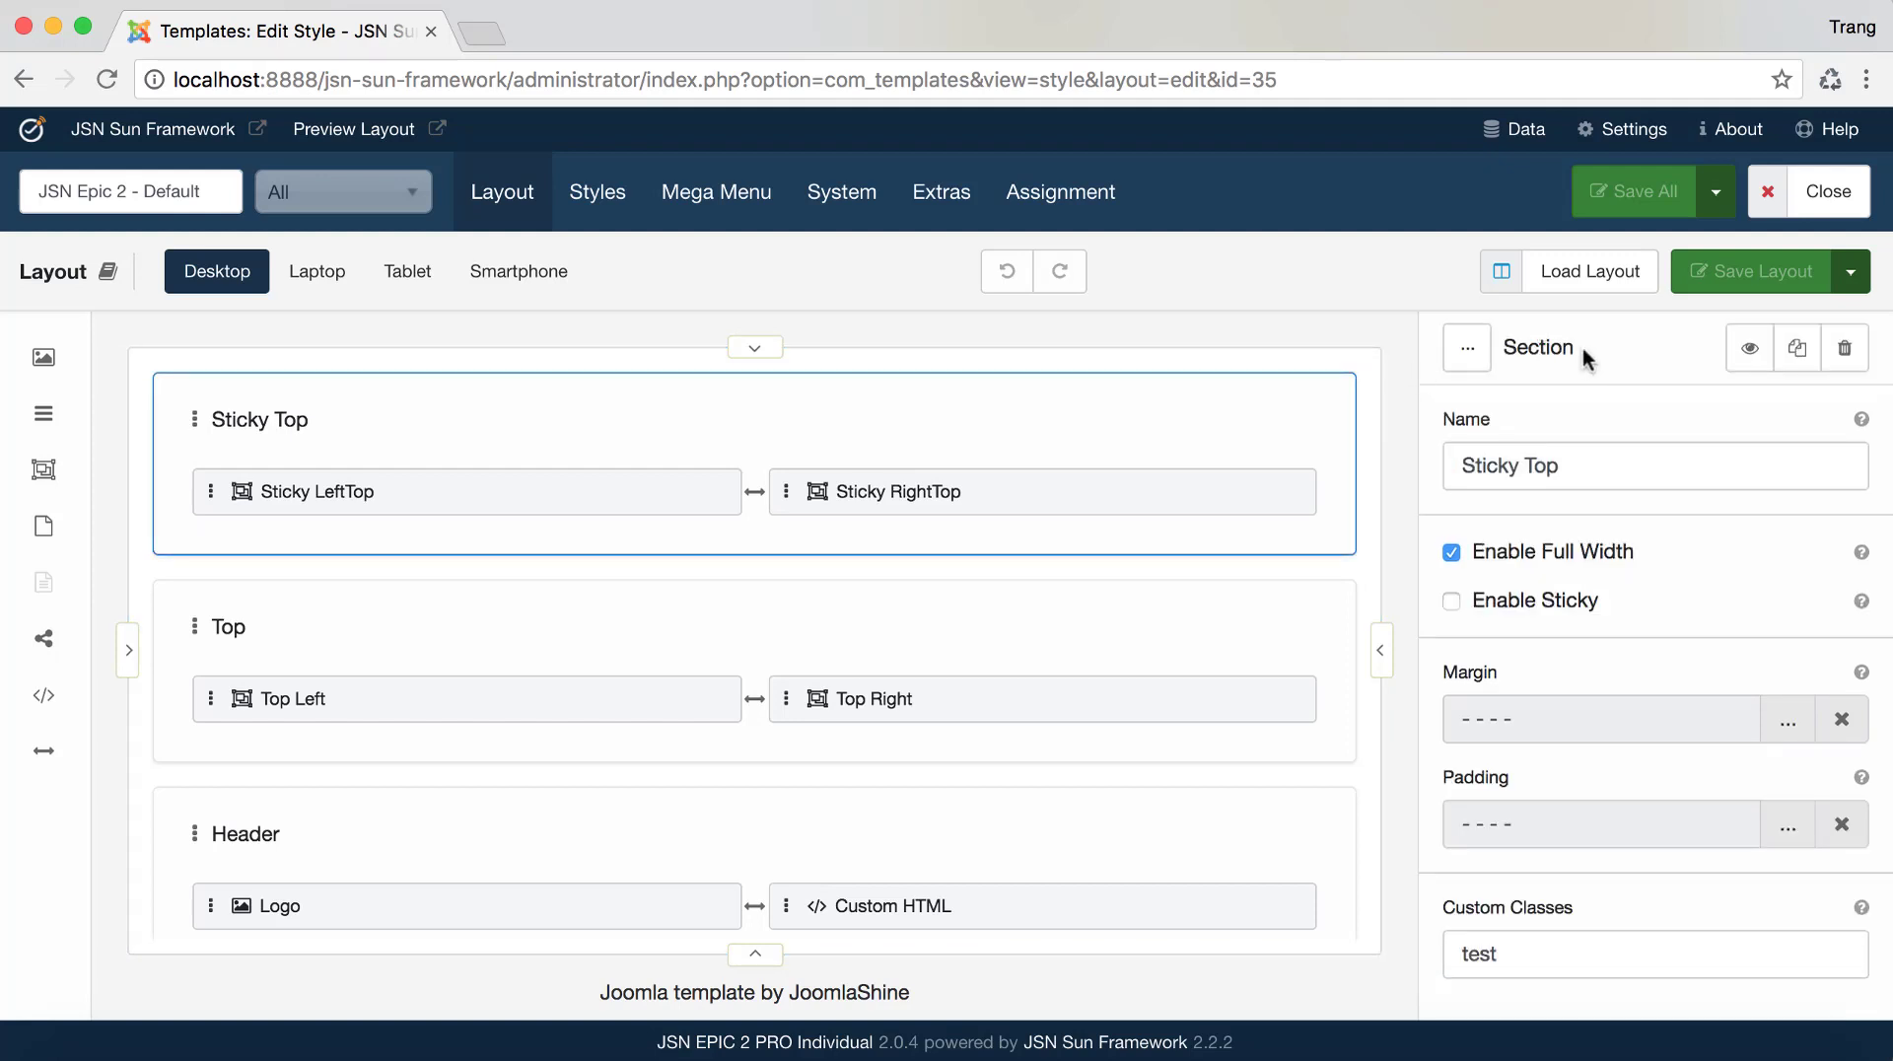
click(1285, 456)
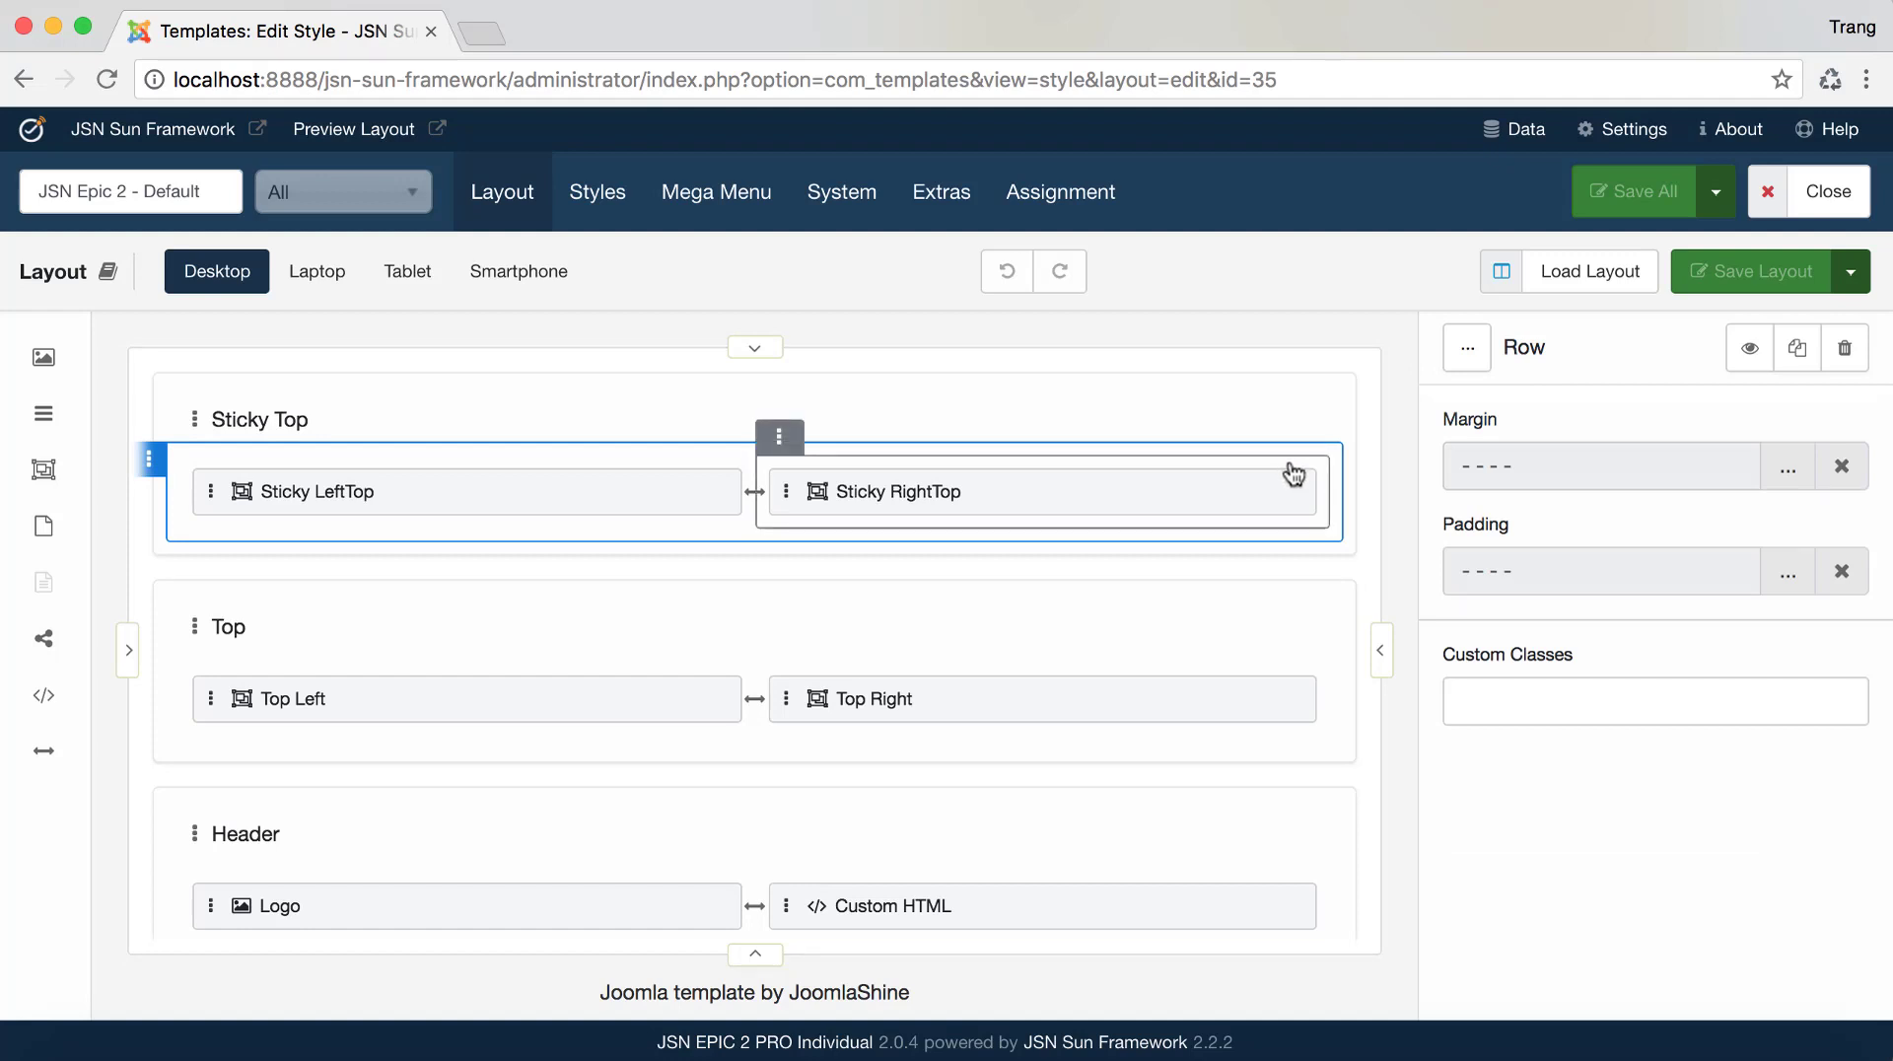
click(1295, 475)
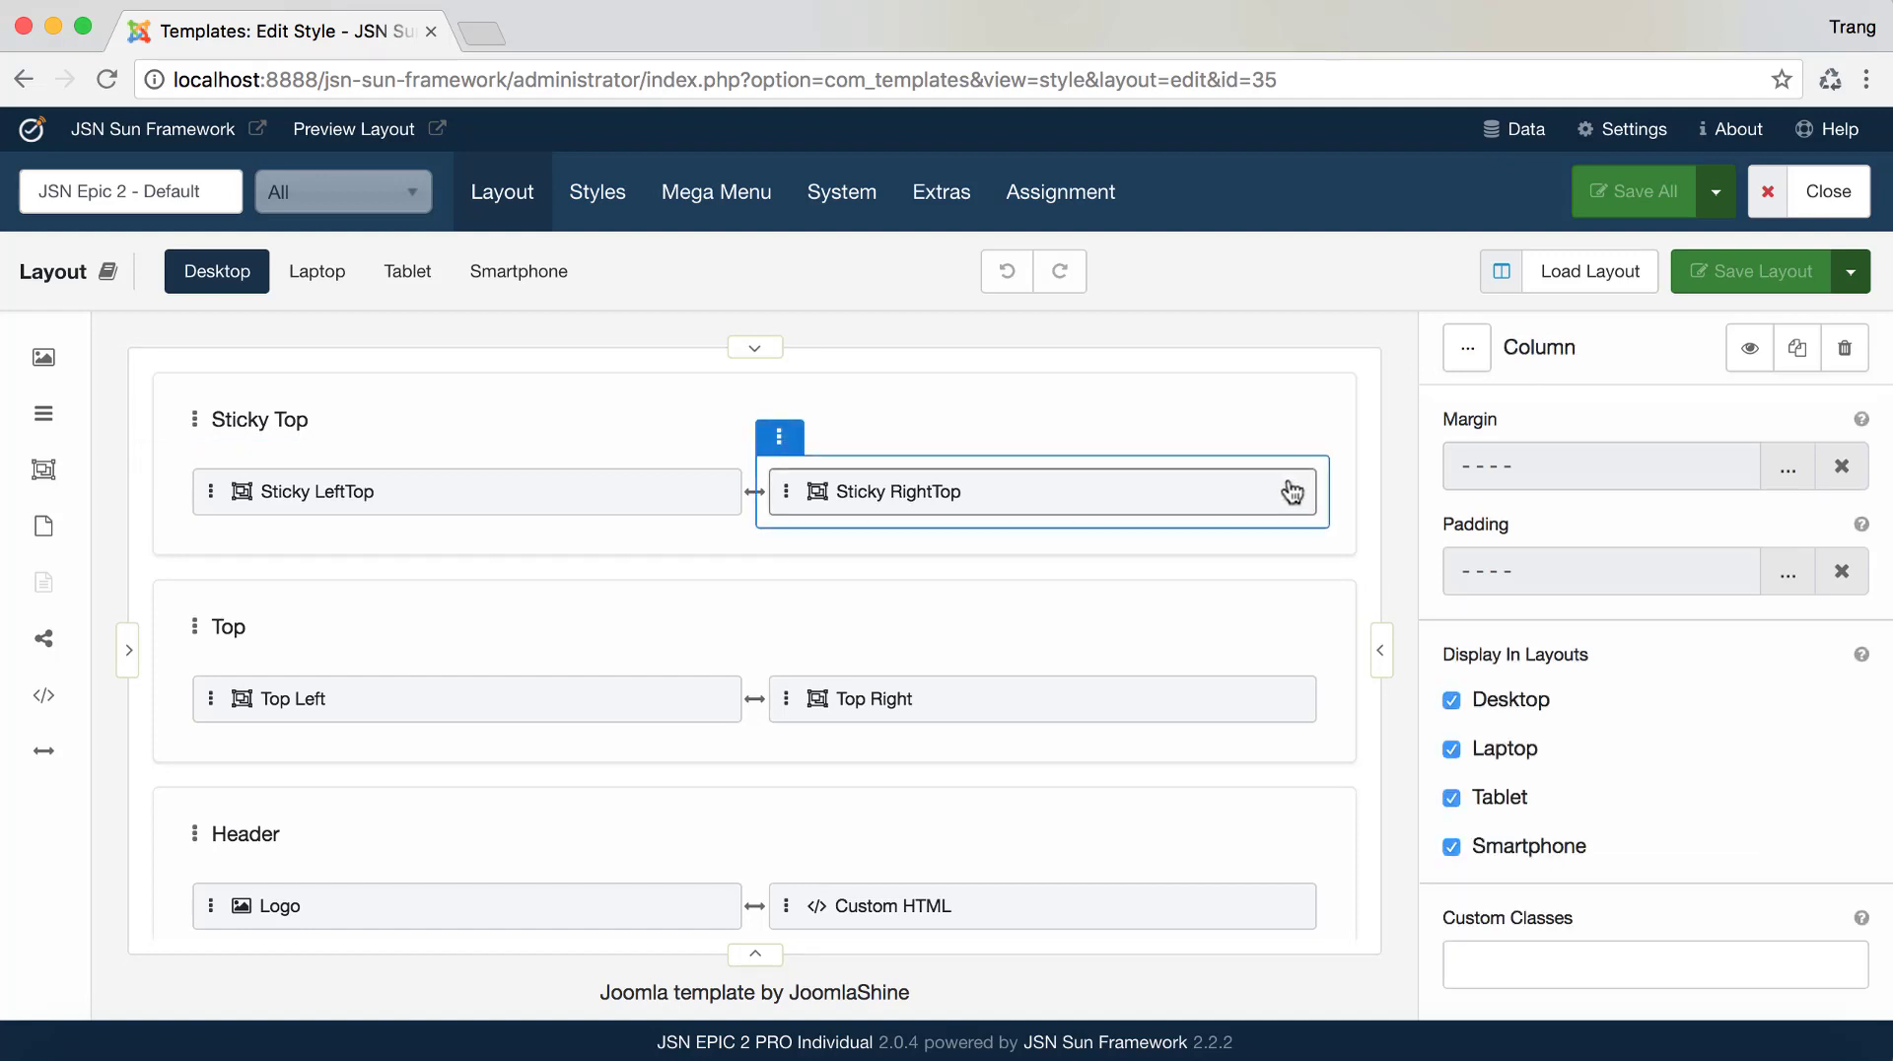
click(1292, 495)
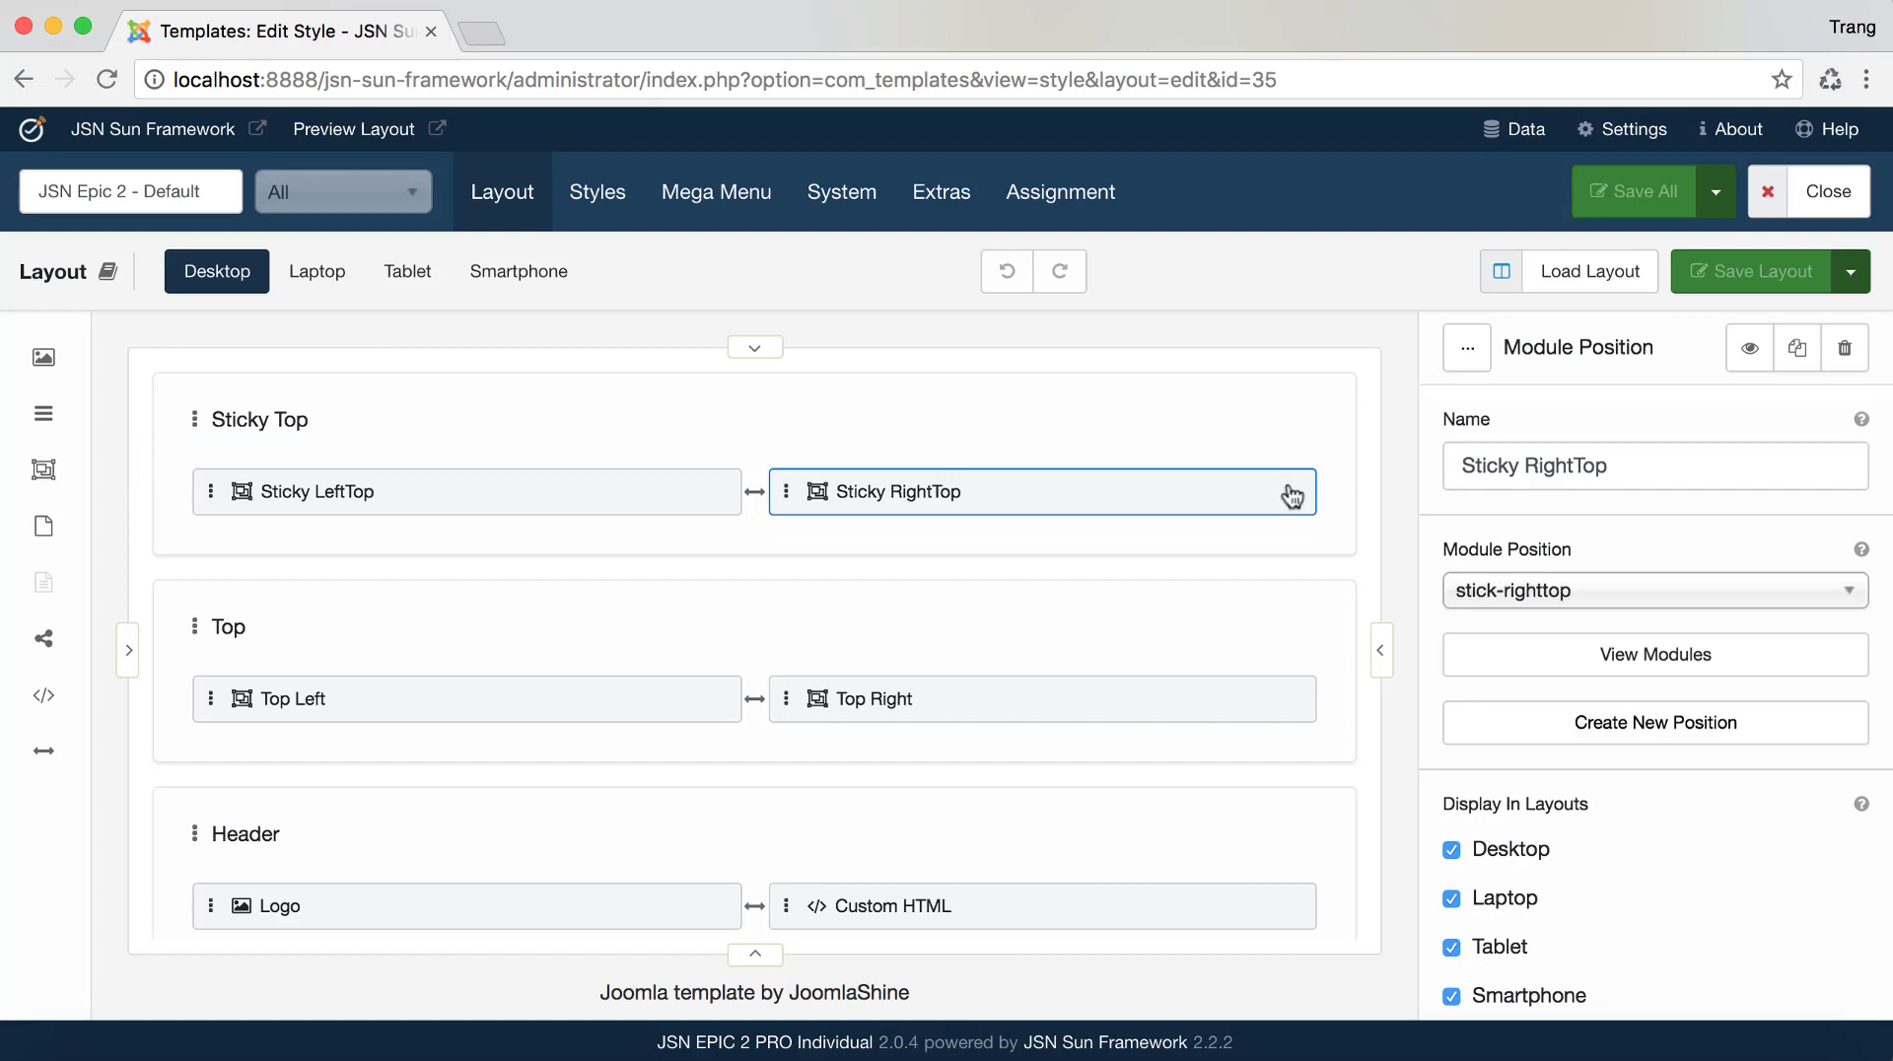
scroll(1662, 500, down, 2)
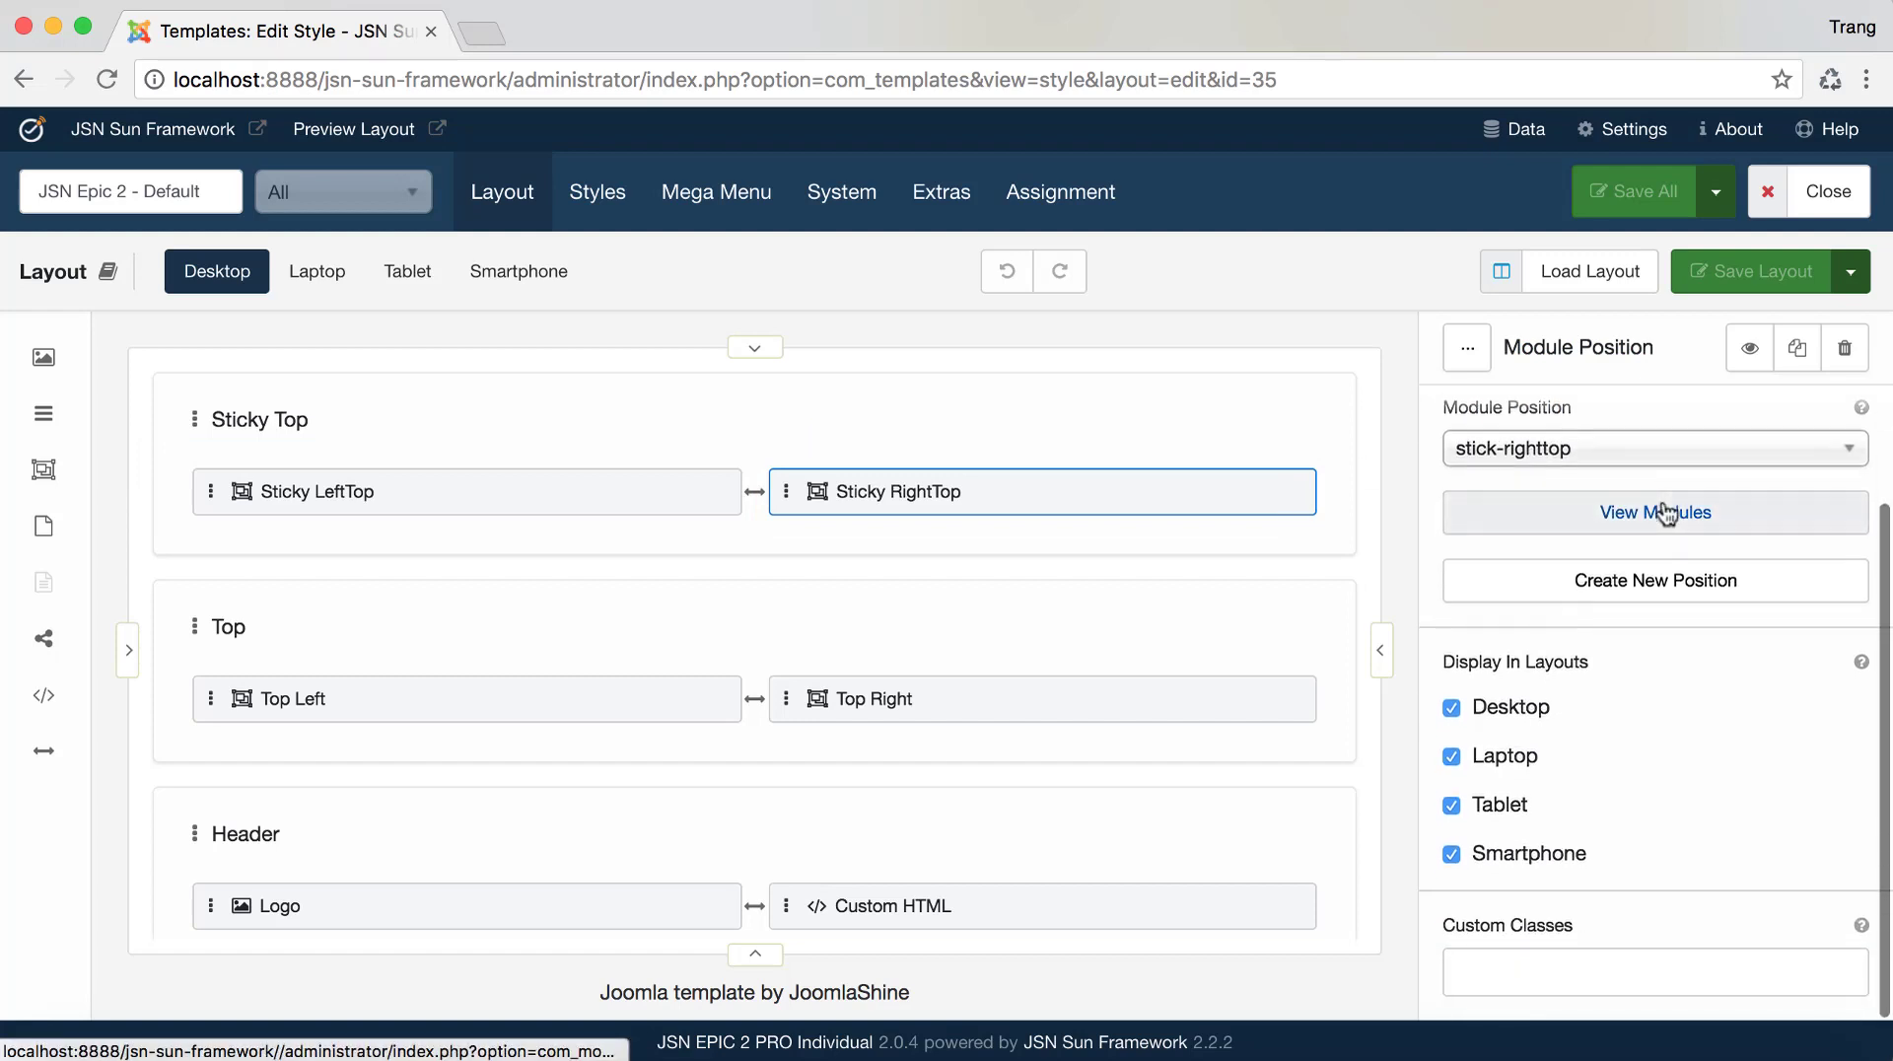
scroll(1665, 512, up, 2)
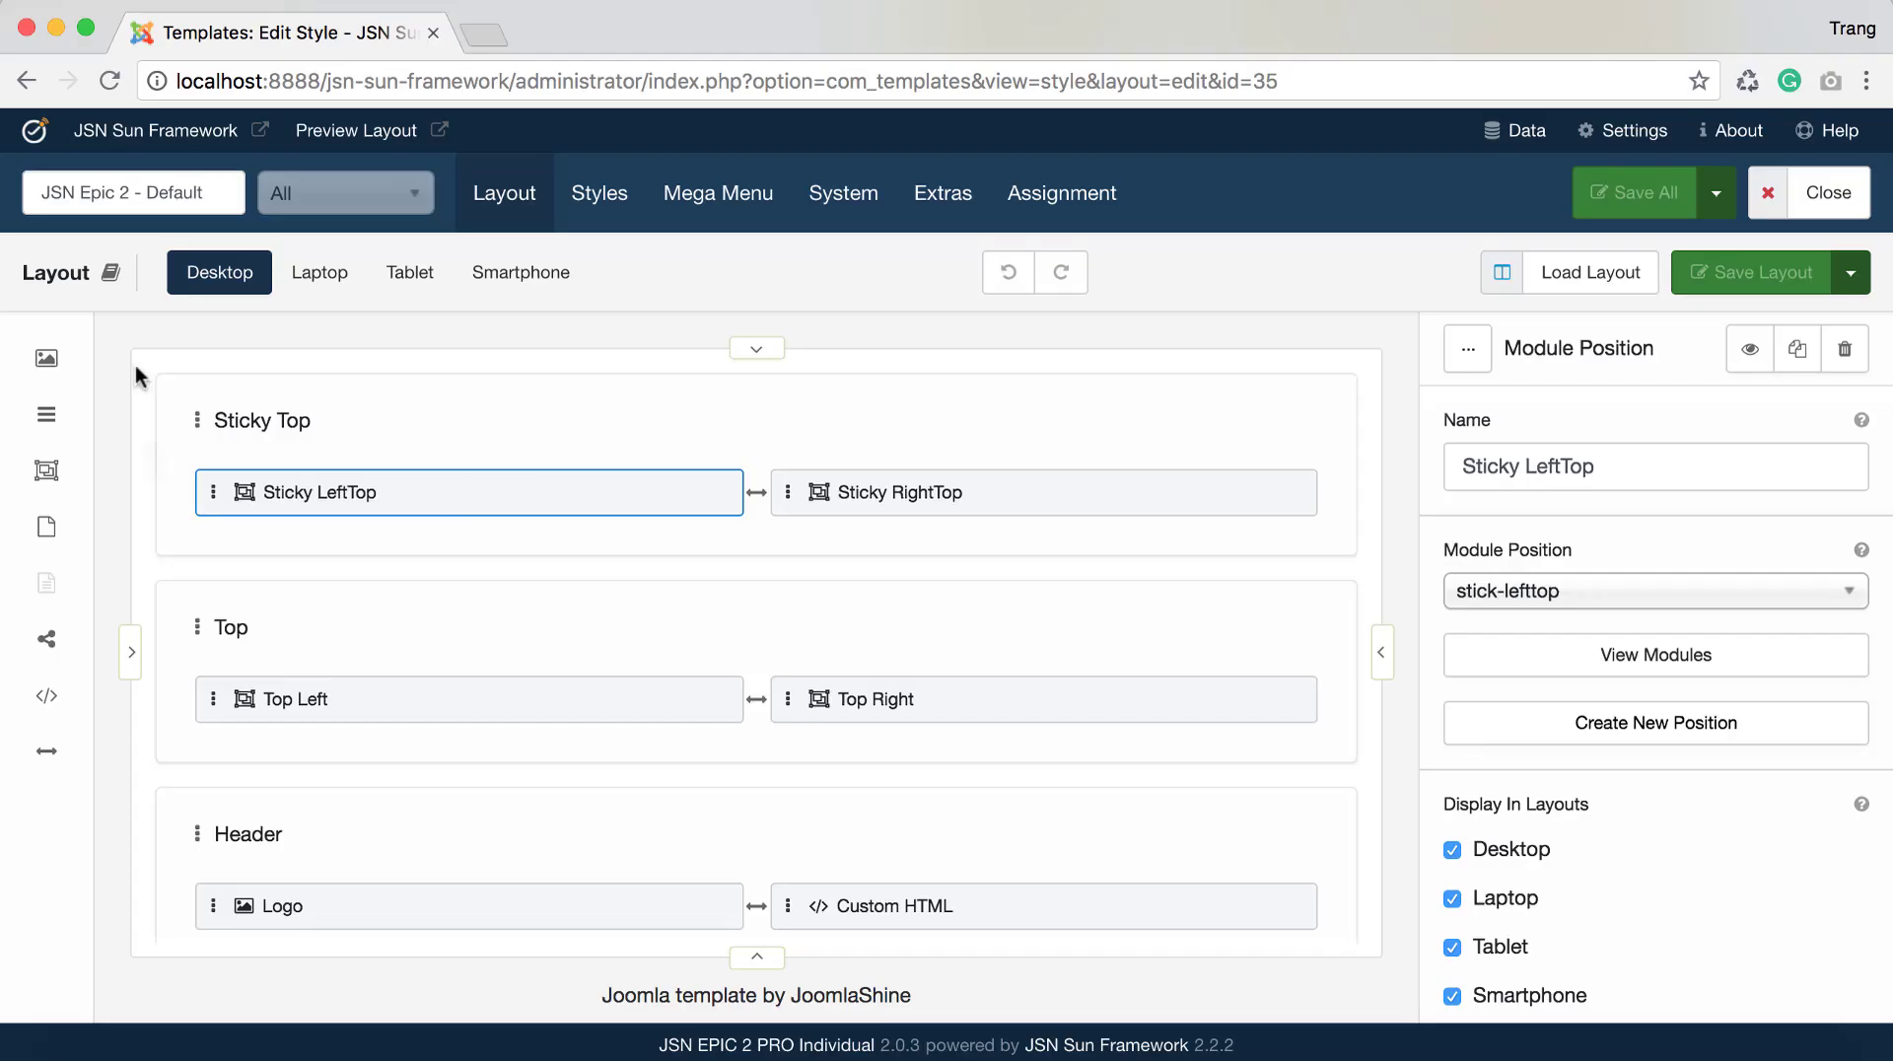
Build Section #13 with Logo, Menu and a Module Position, widening Menu and narrowing Logo
drag(46, 360, 244, 355)
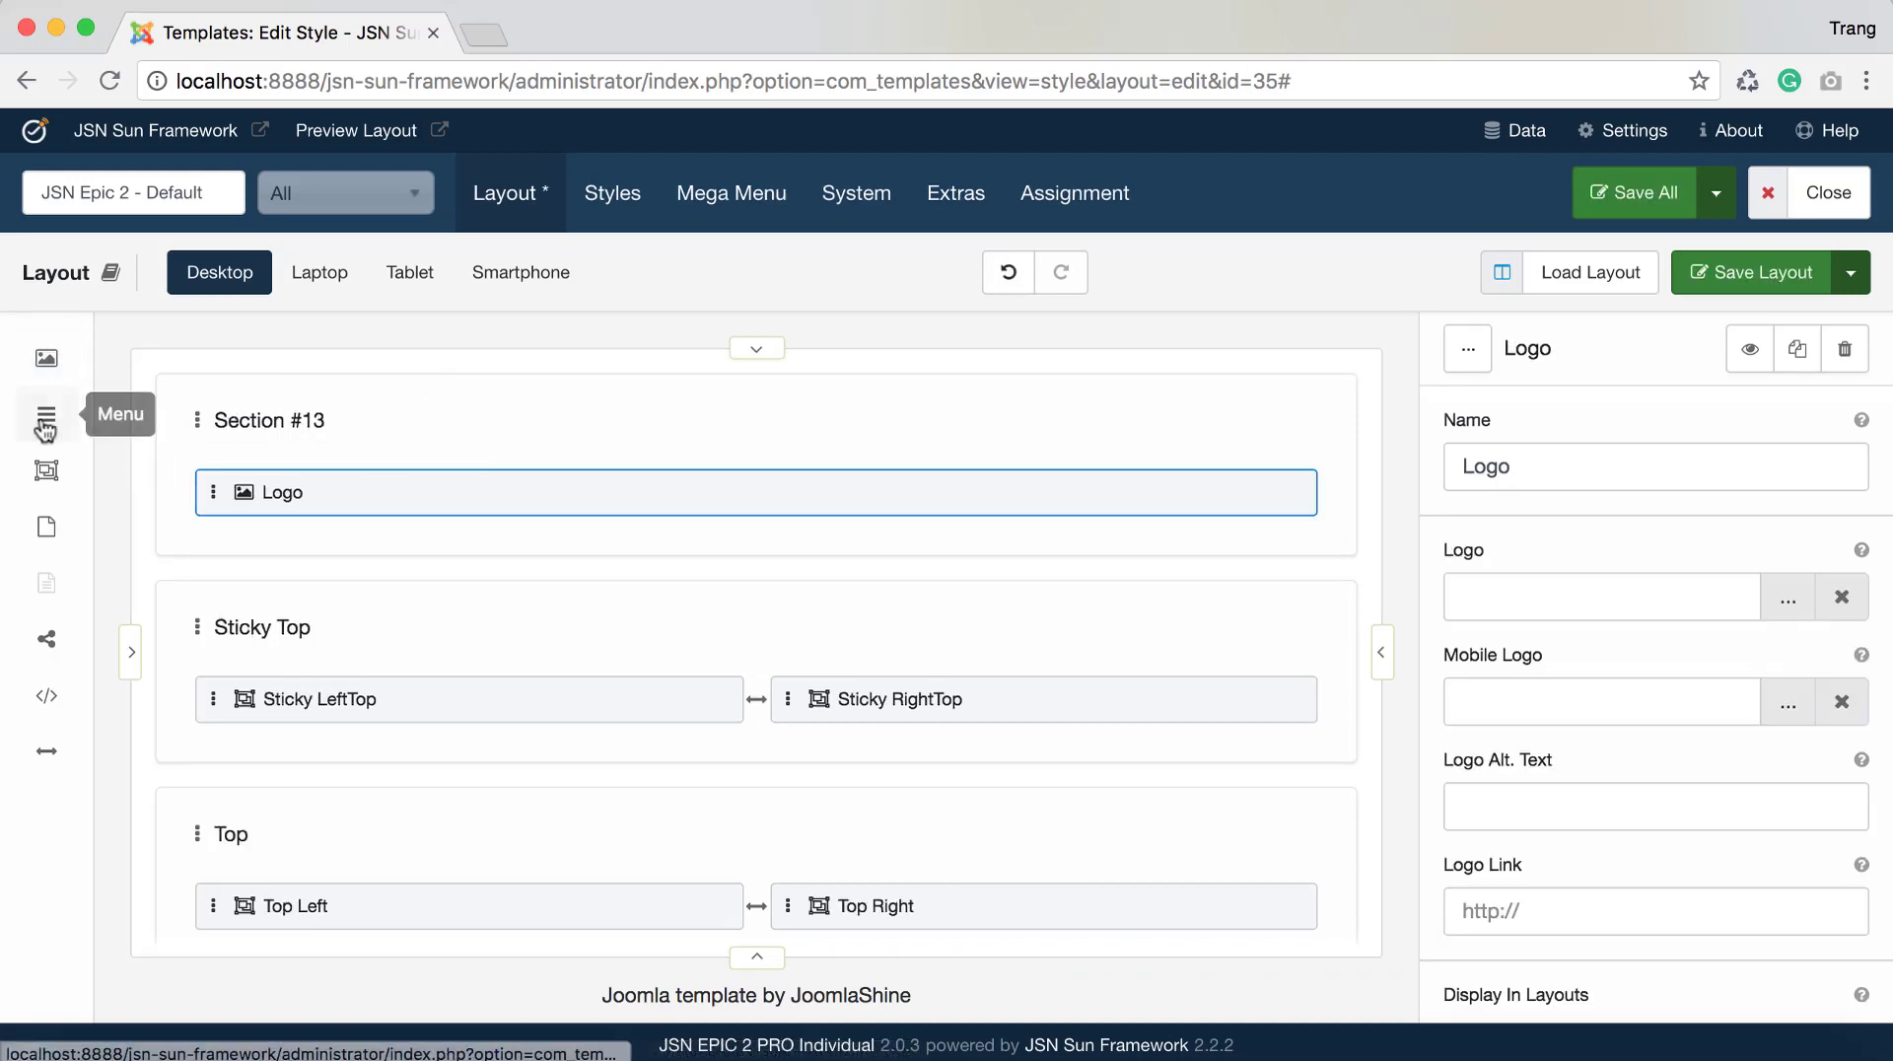
drag(37, 427, 194, 490)
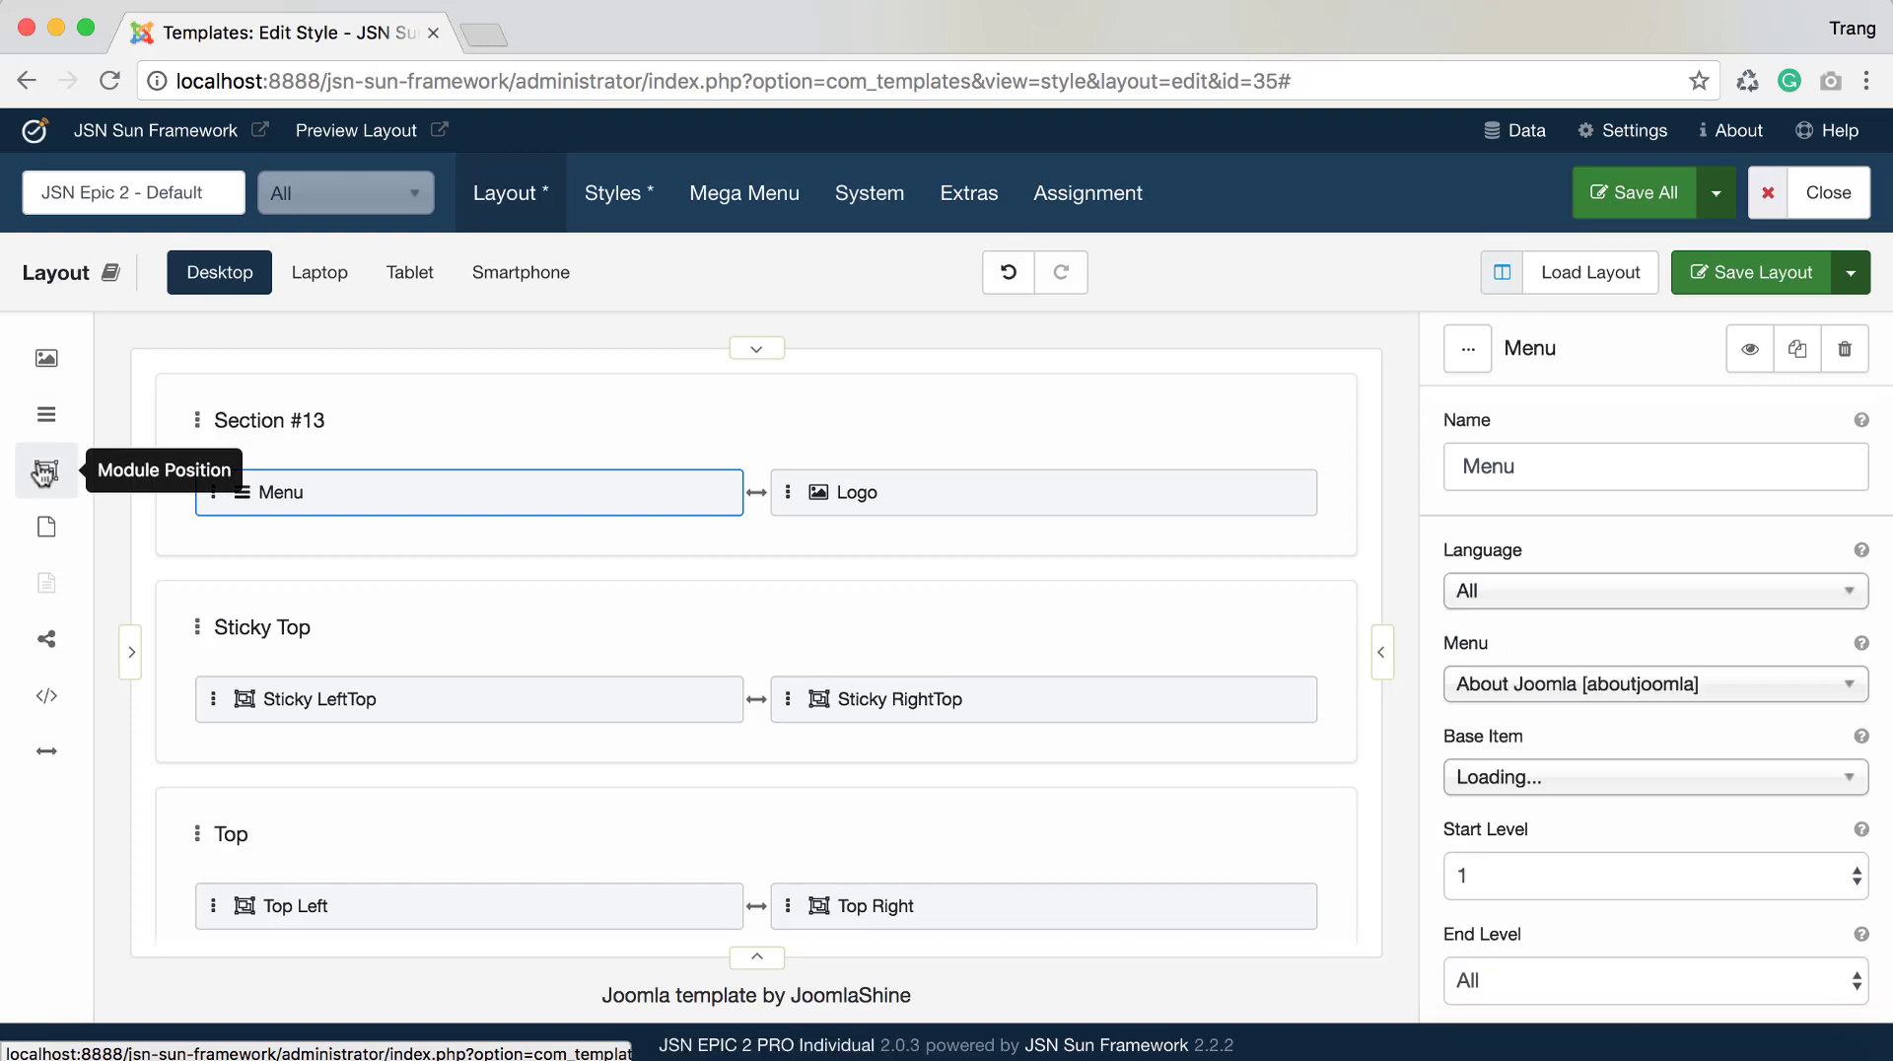
drag(47, 471, 333, 529)
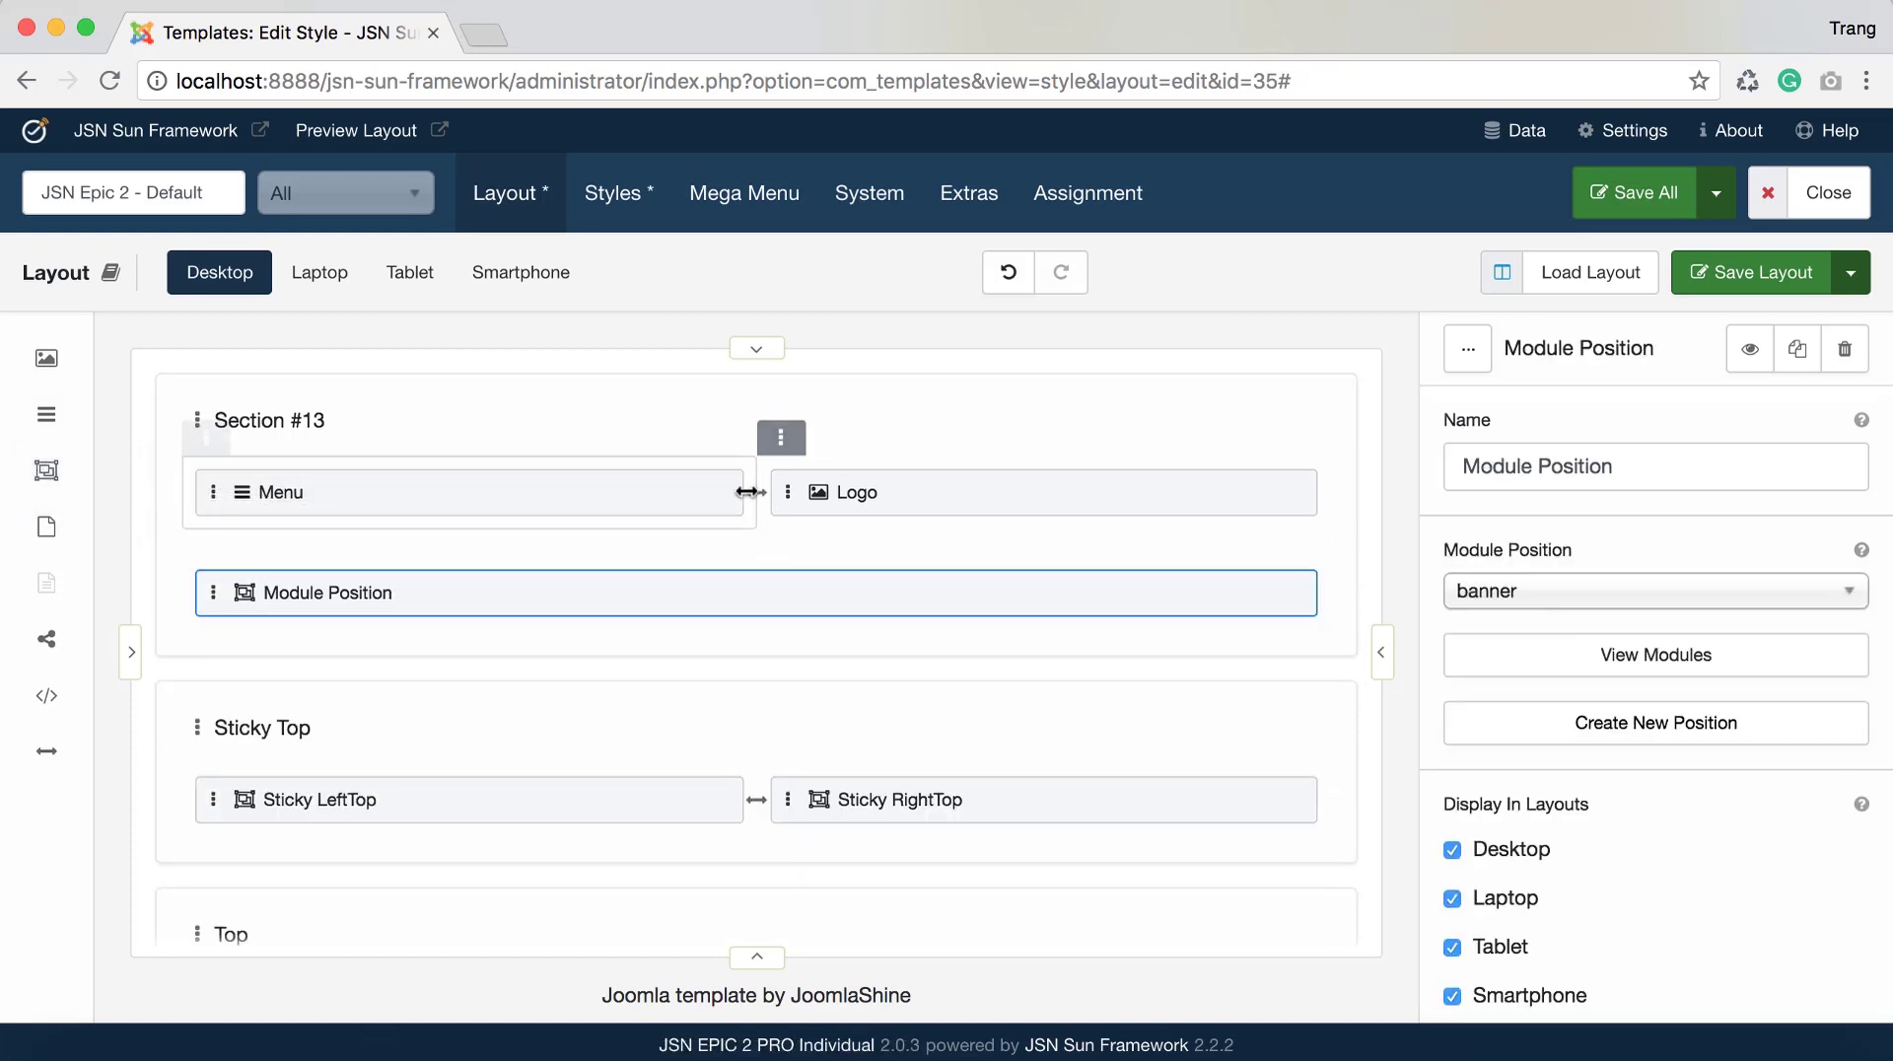
drag(756, 492, 897, 485)
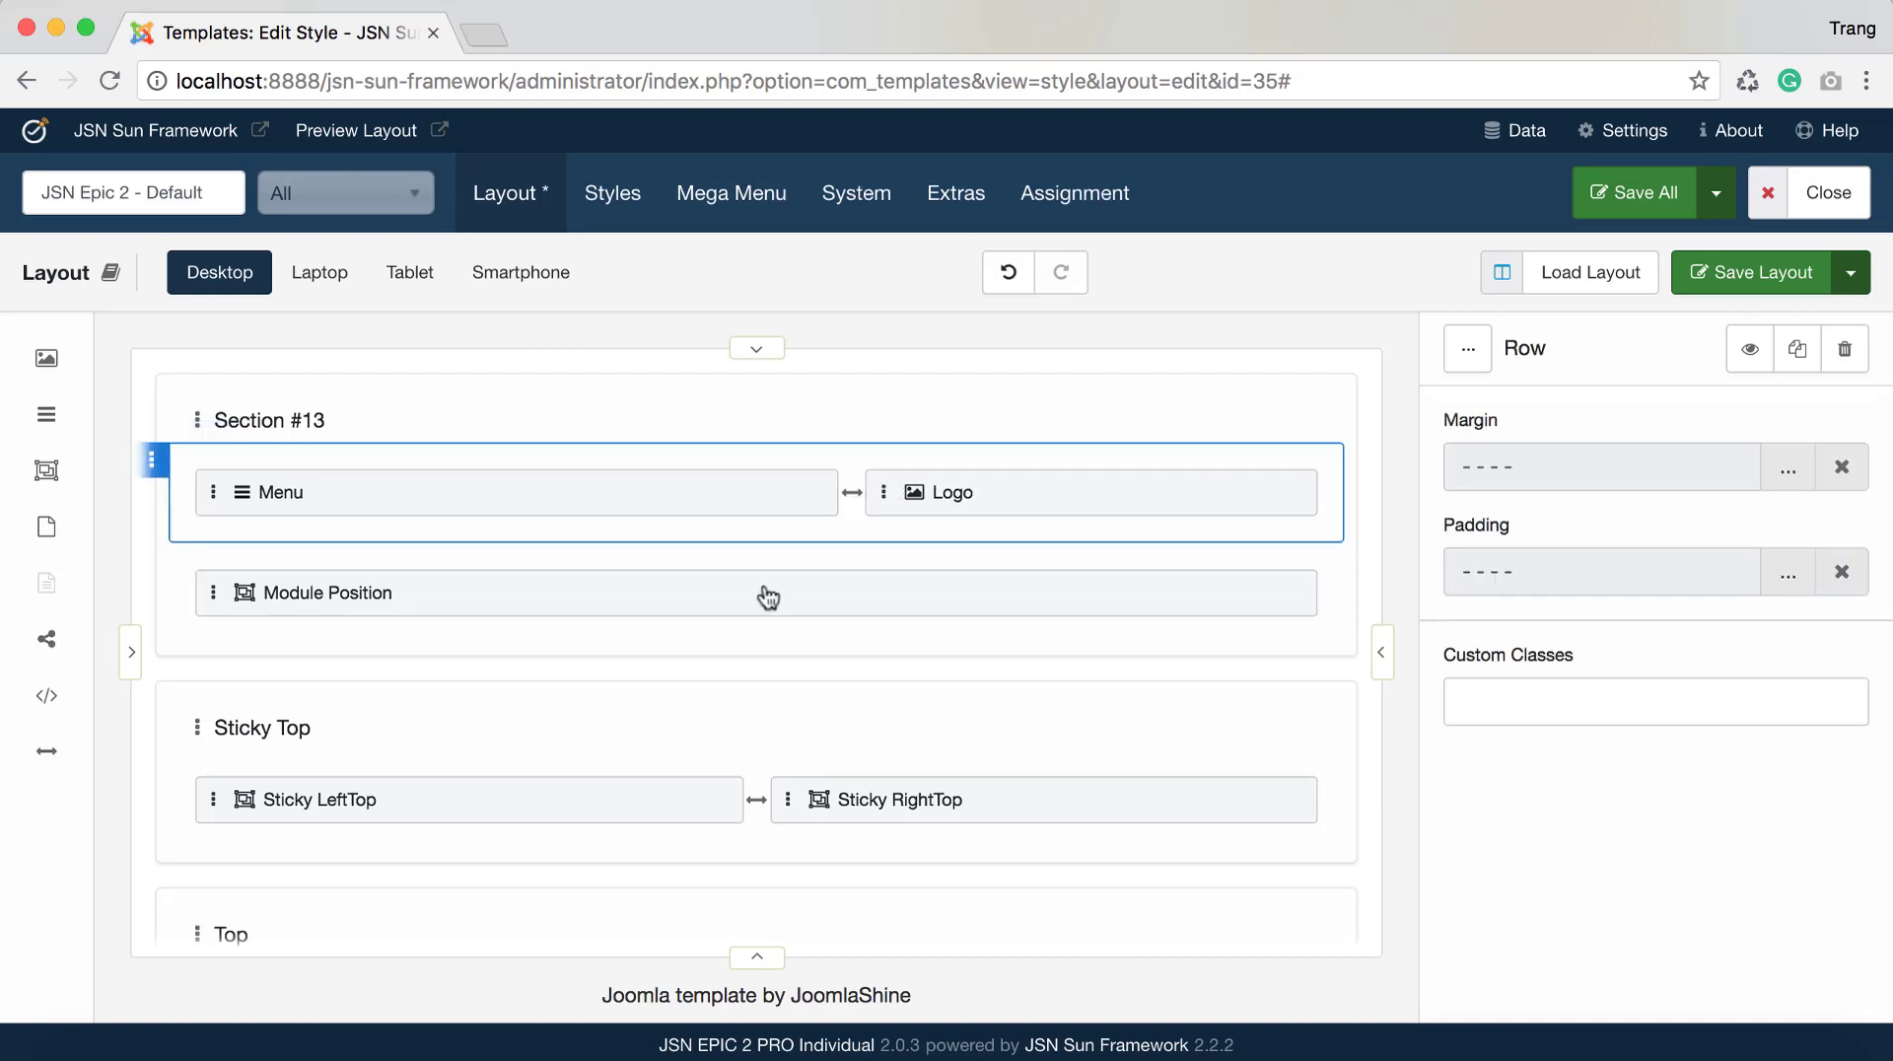
Move the Module Position into a new Section #14 above Section #13, then hide Section #14
click(208, 595)
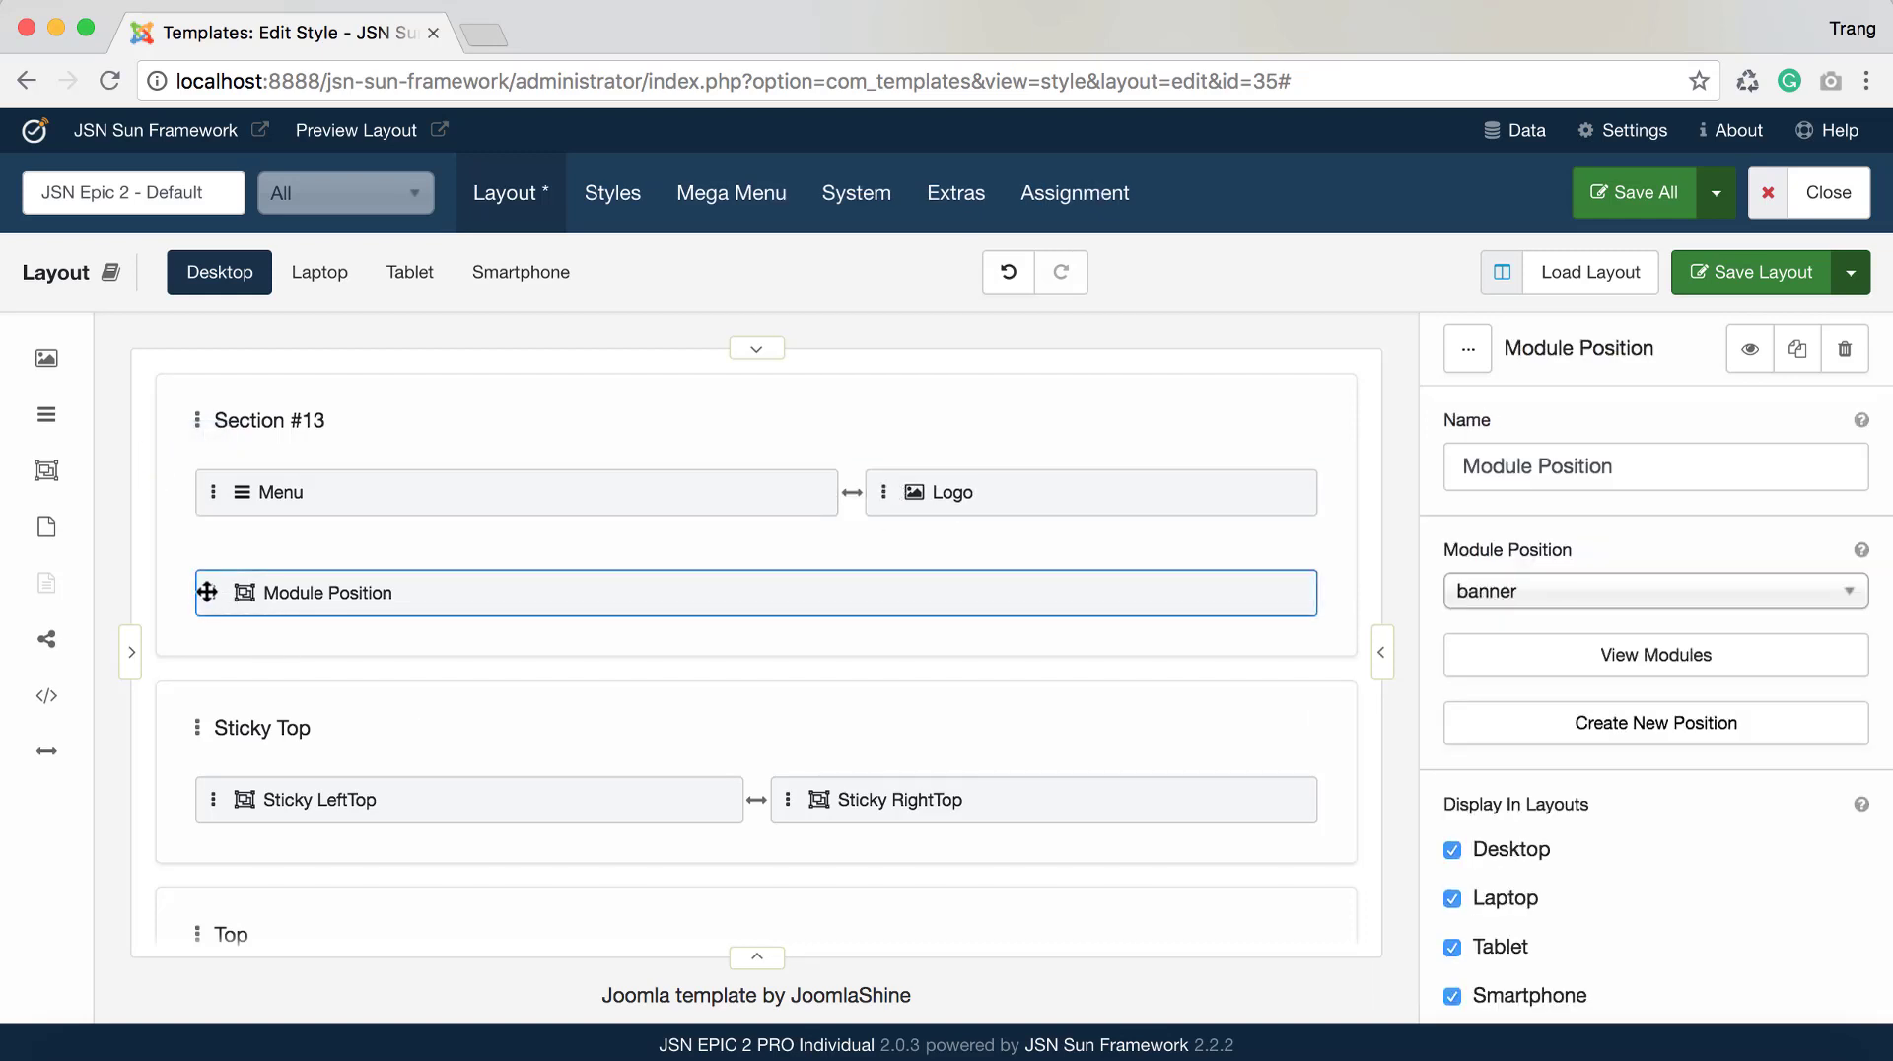
drag(207, 590, 300, 445)
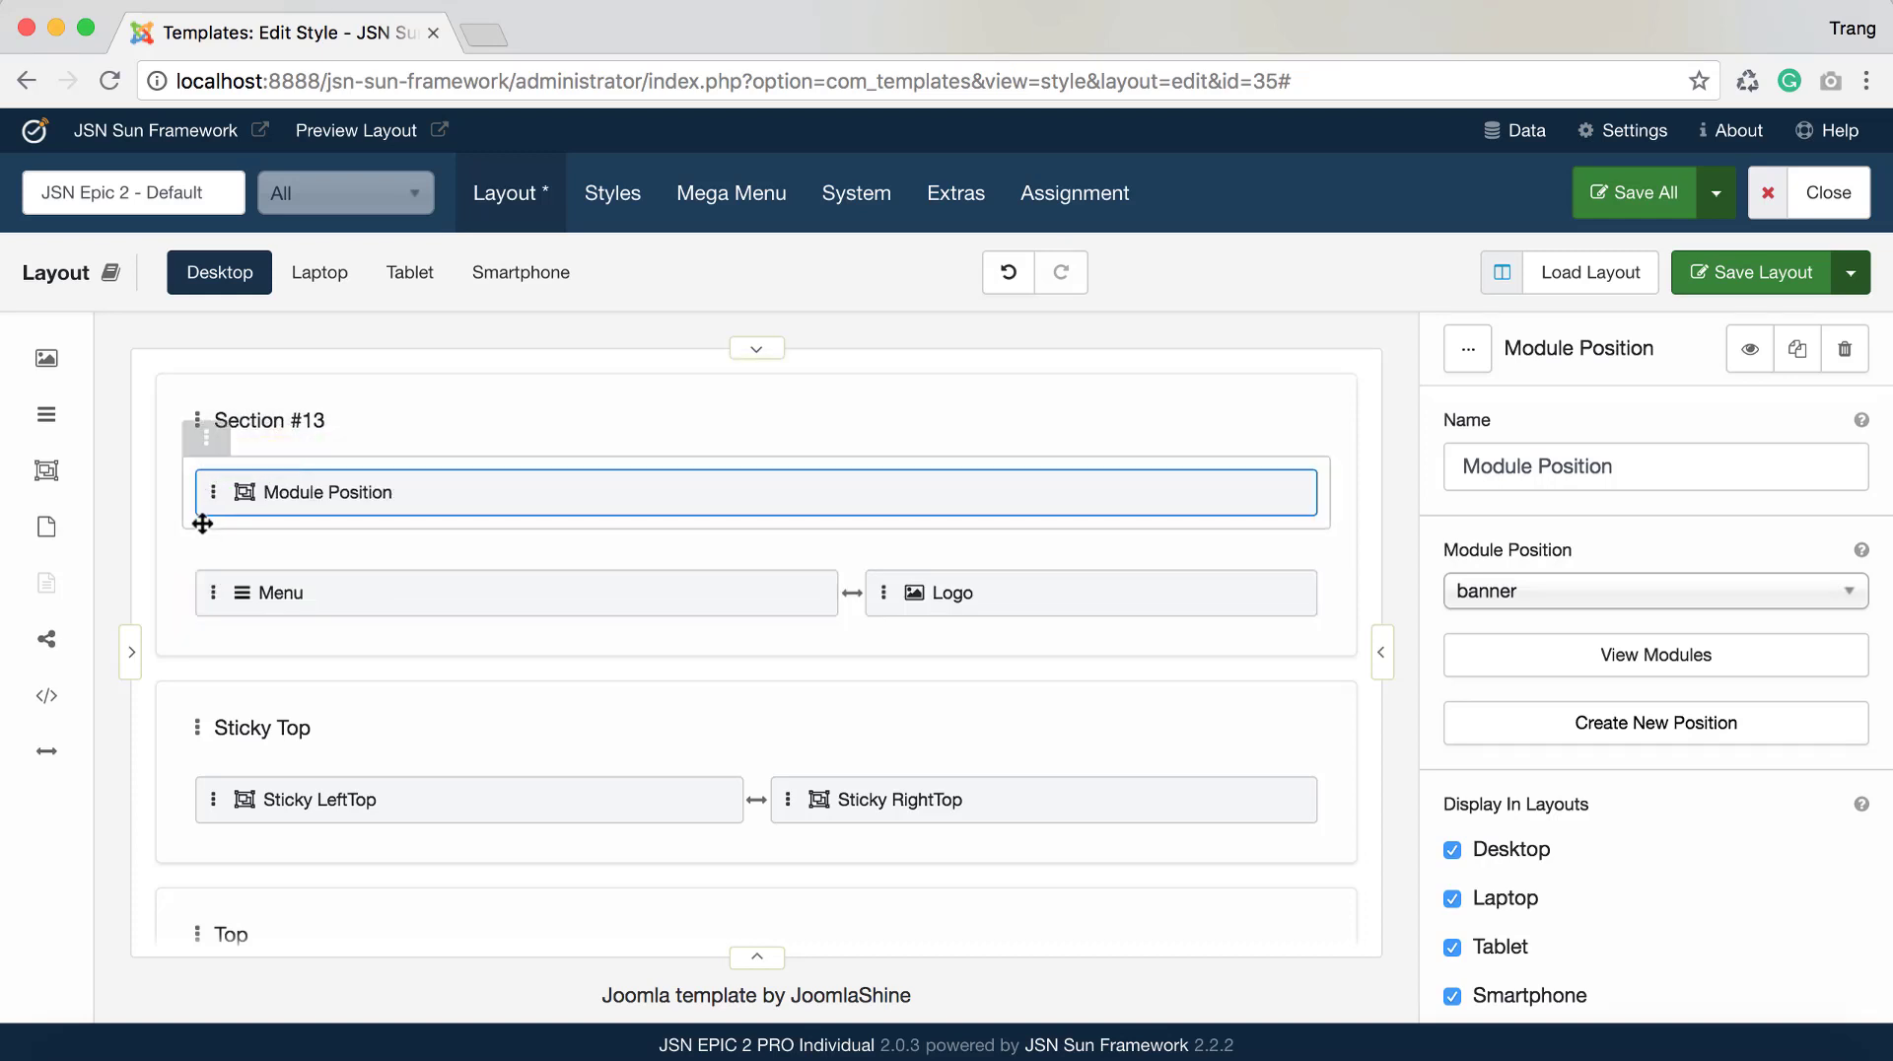
drag(210, 492, 221, 672)
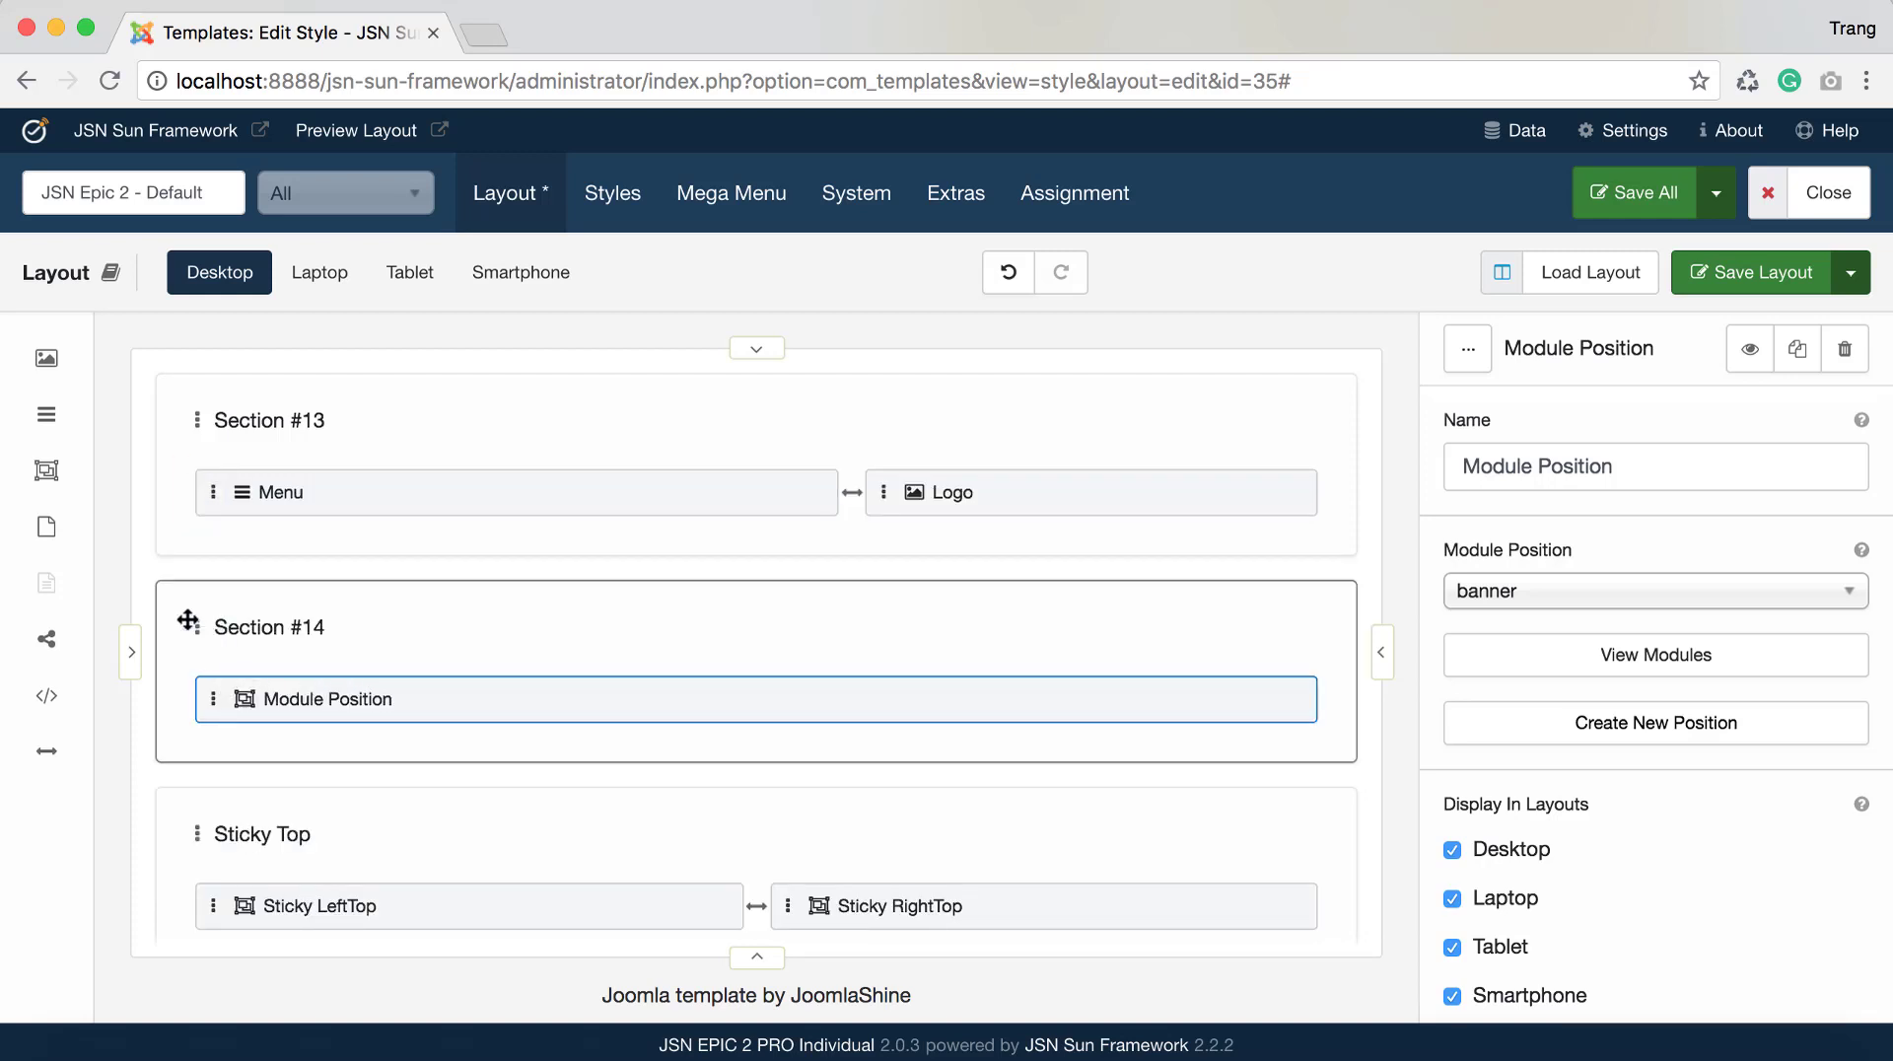
drag(194, 621, 182, 358)
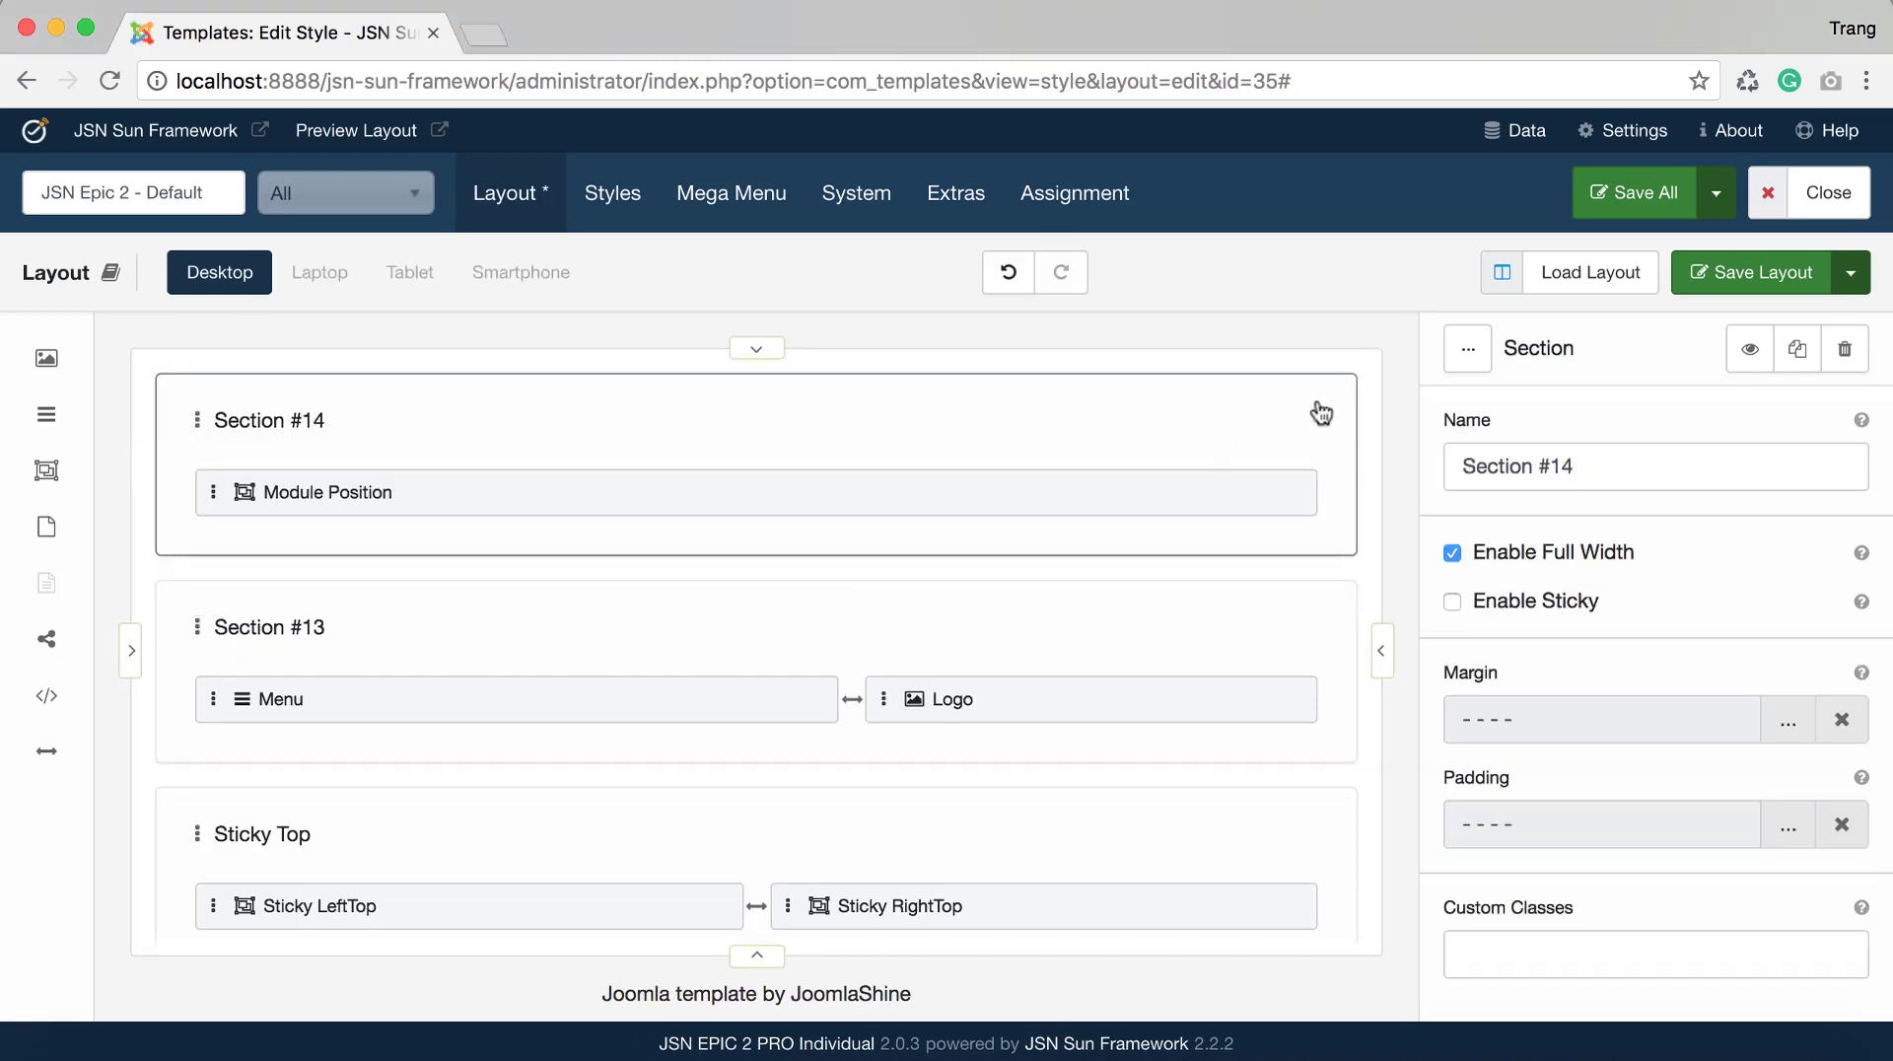
click(1750, 350)
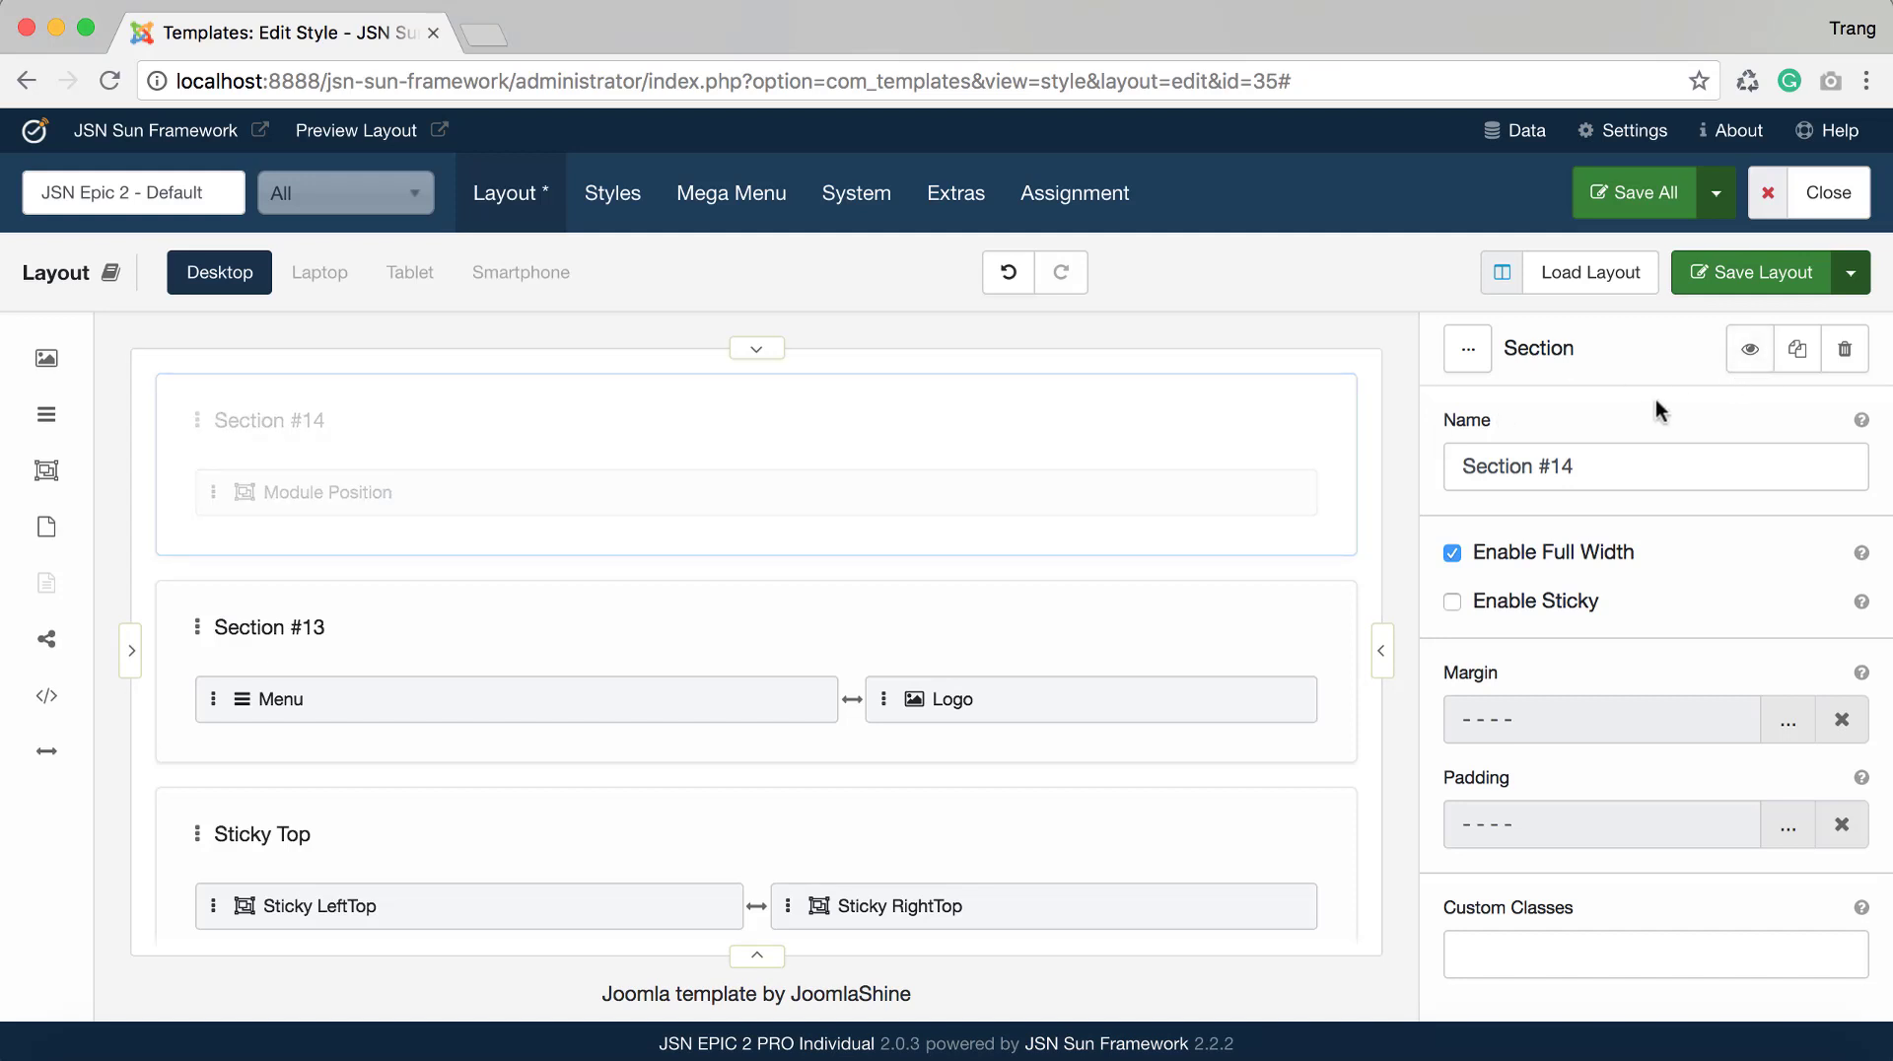
Make Section #14 visible again and duplicate both its module position and the section
click(1741, 373)
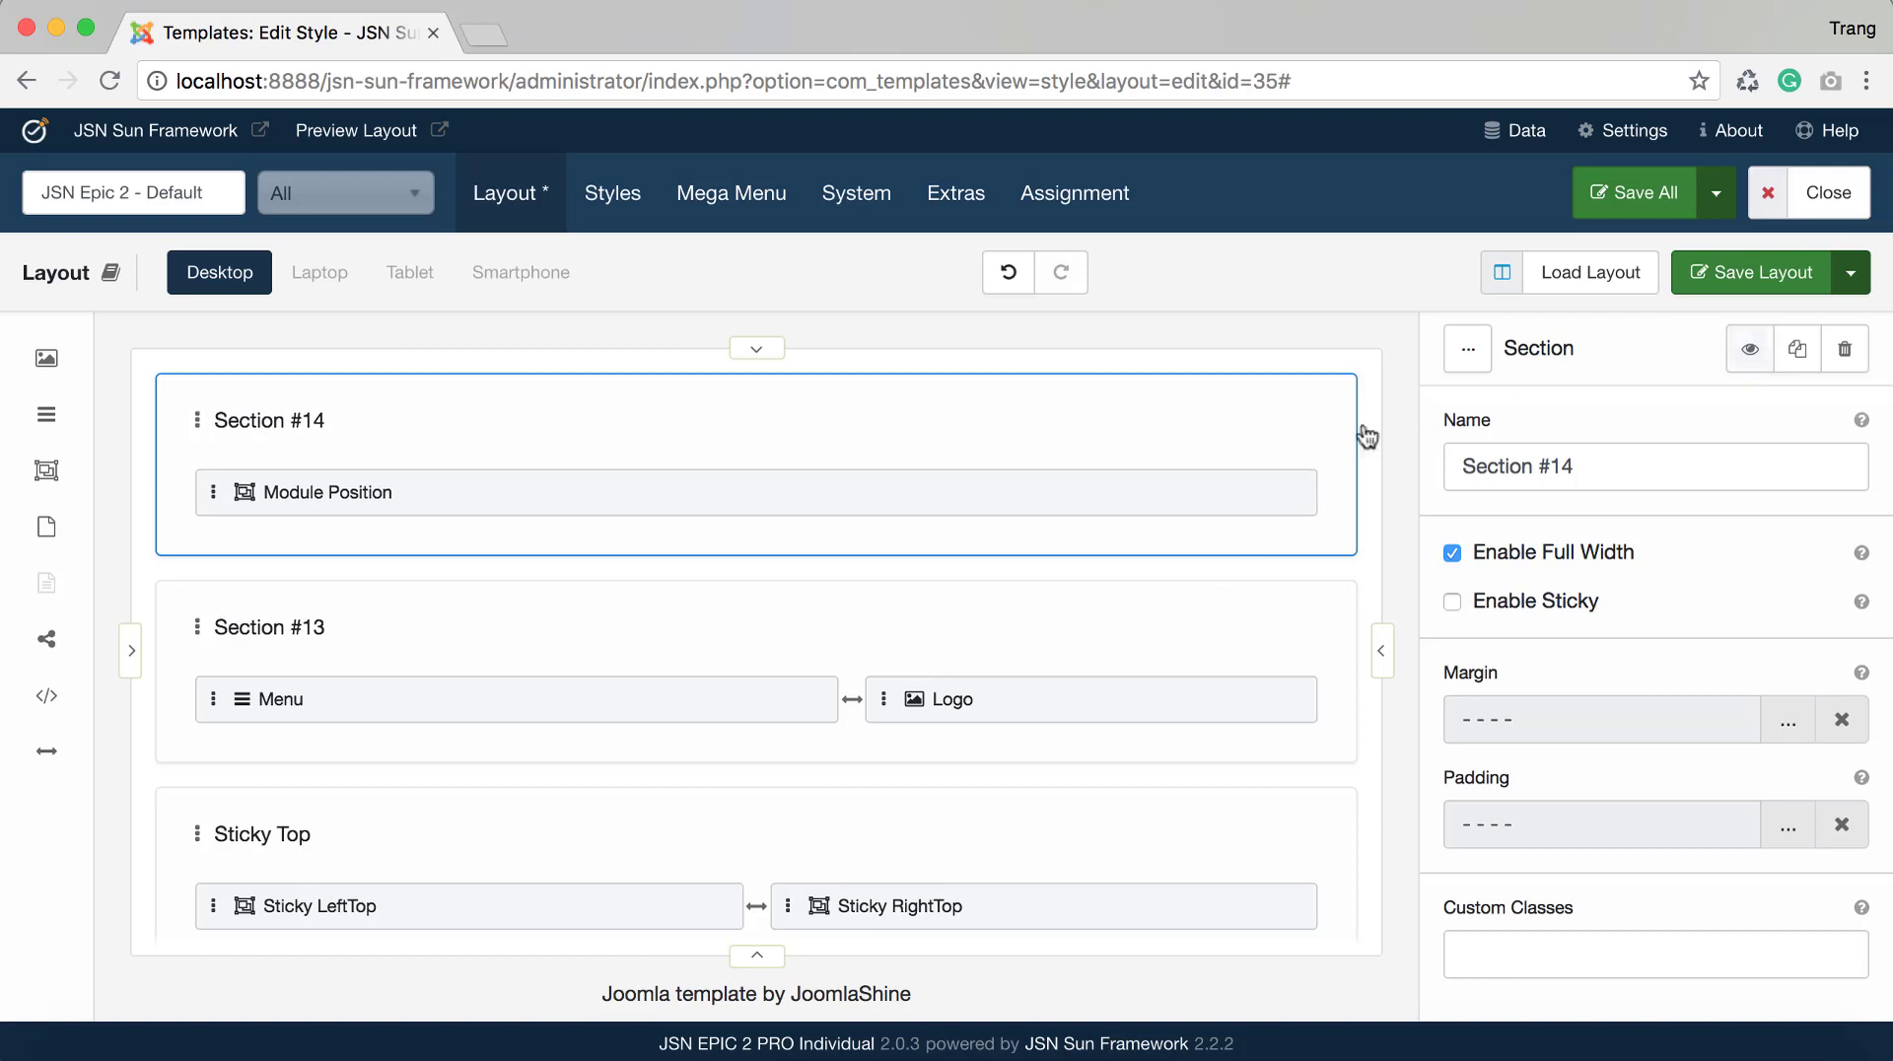
click(1192, 500)
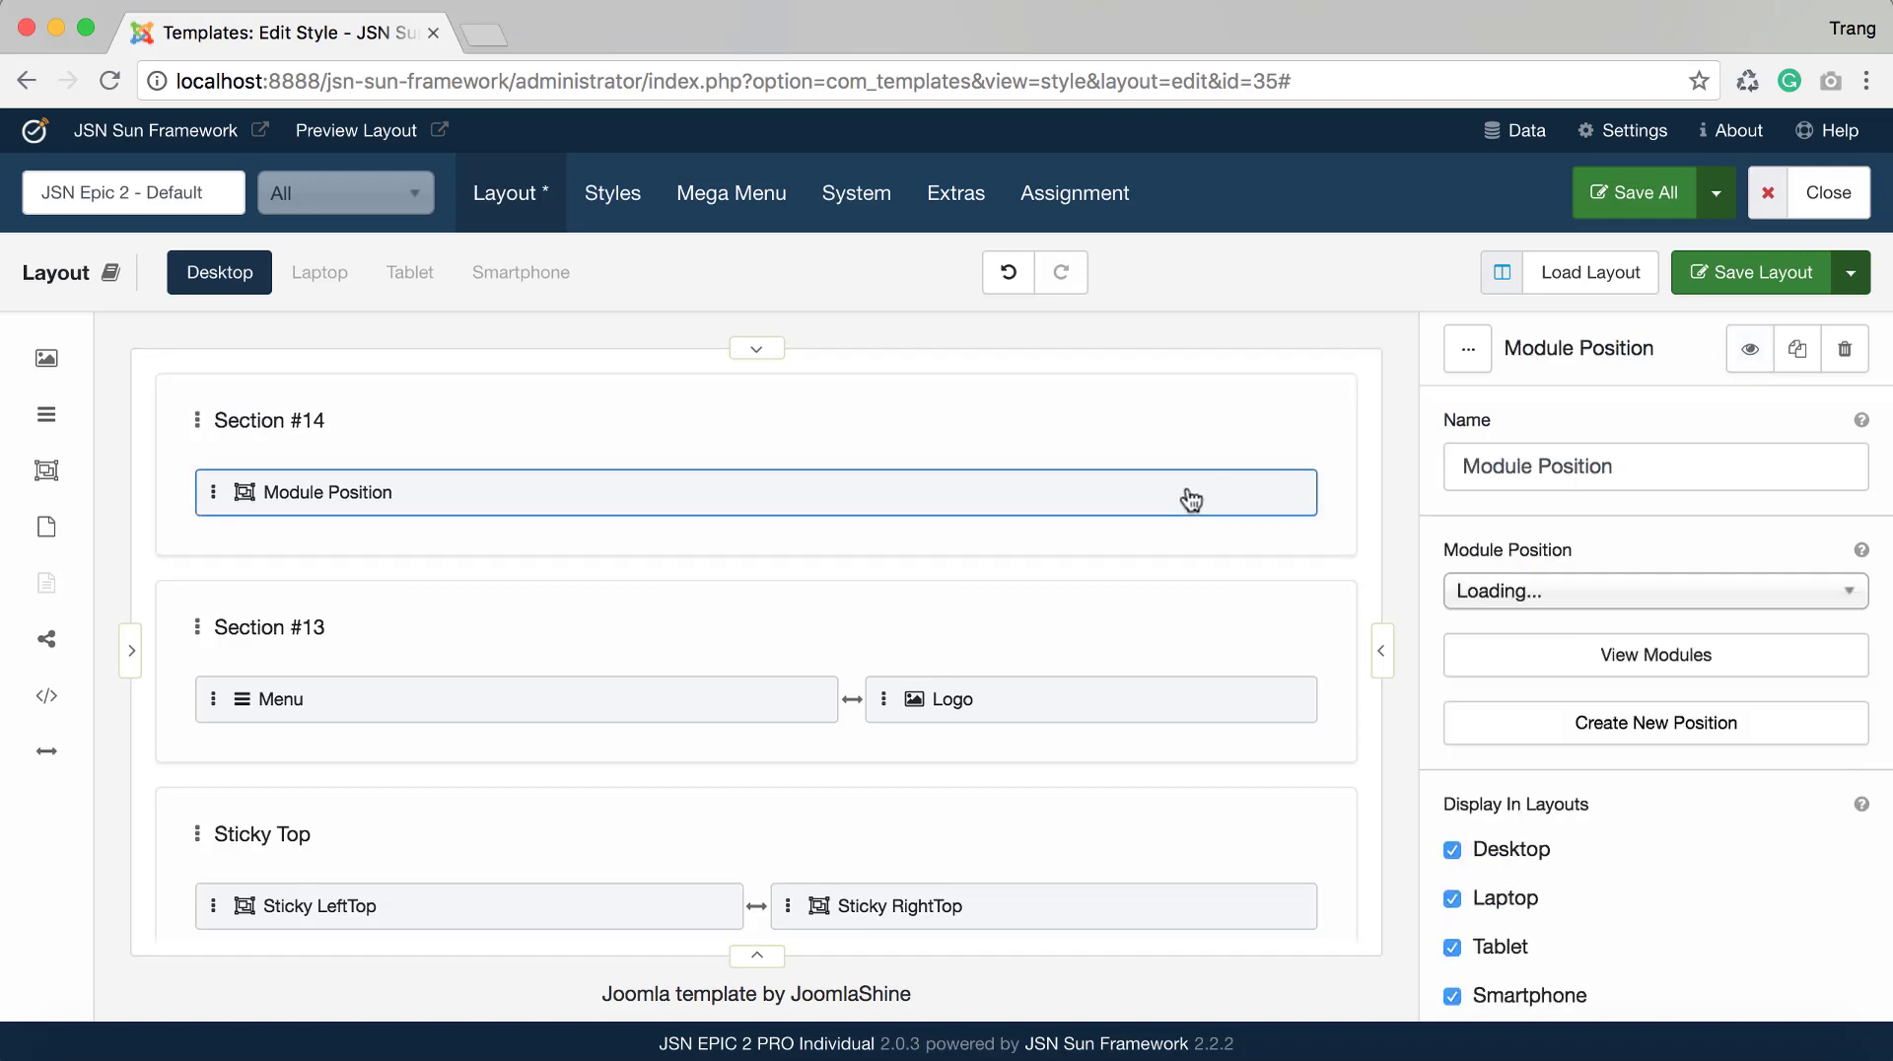
click(1795, 363)
click(1302, 422)
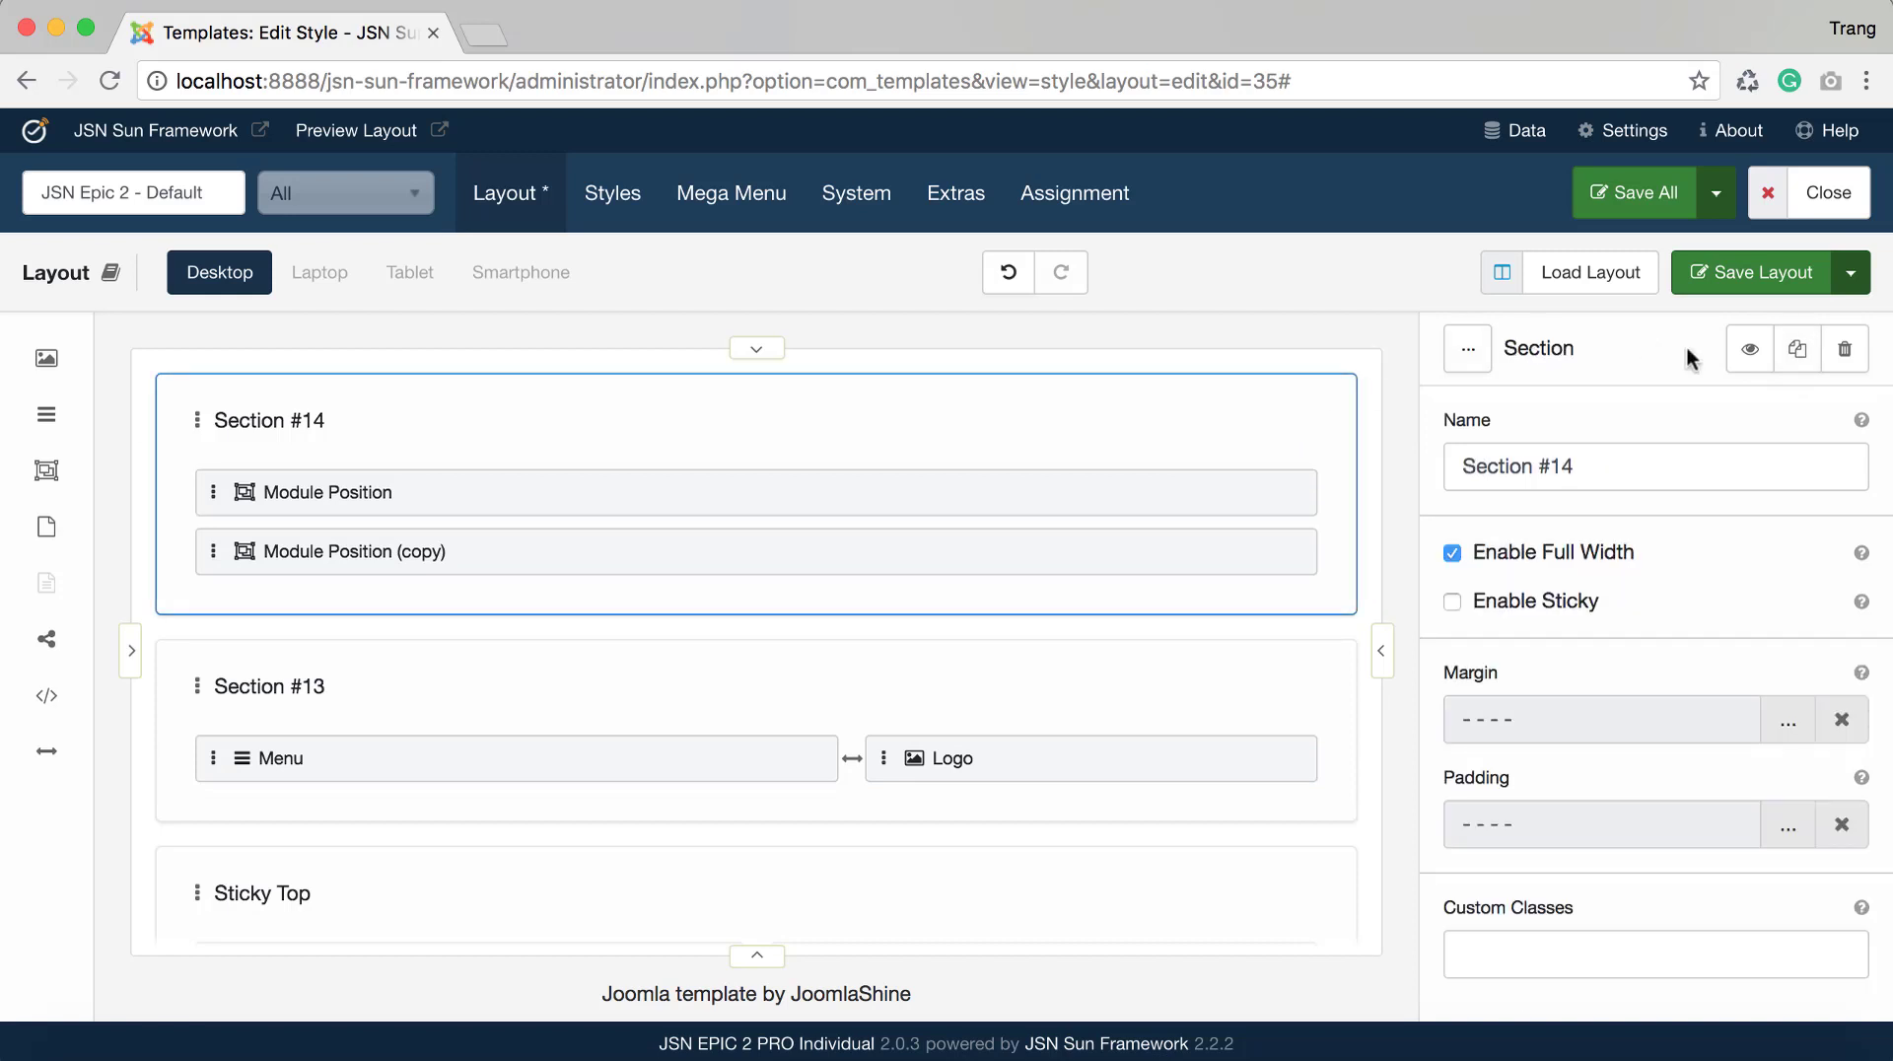
click(1797, 365)
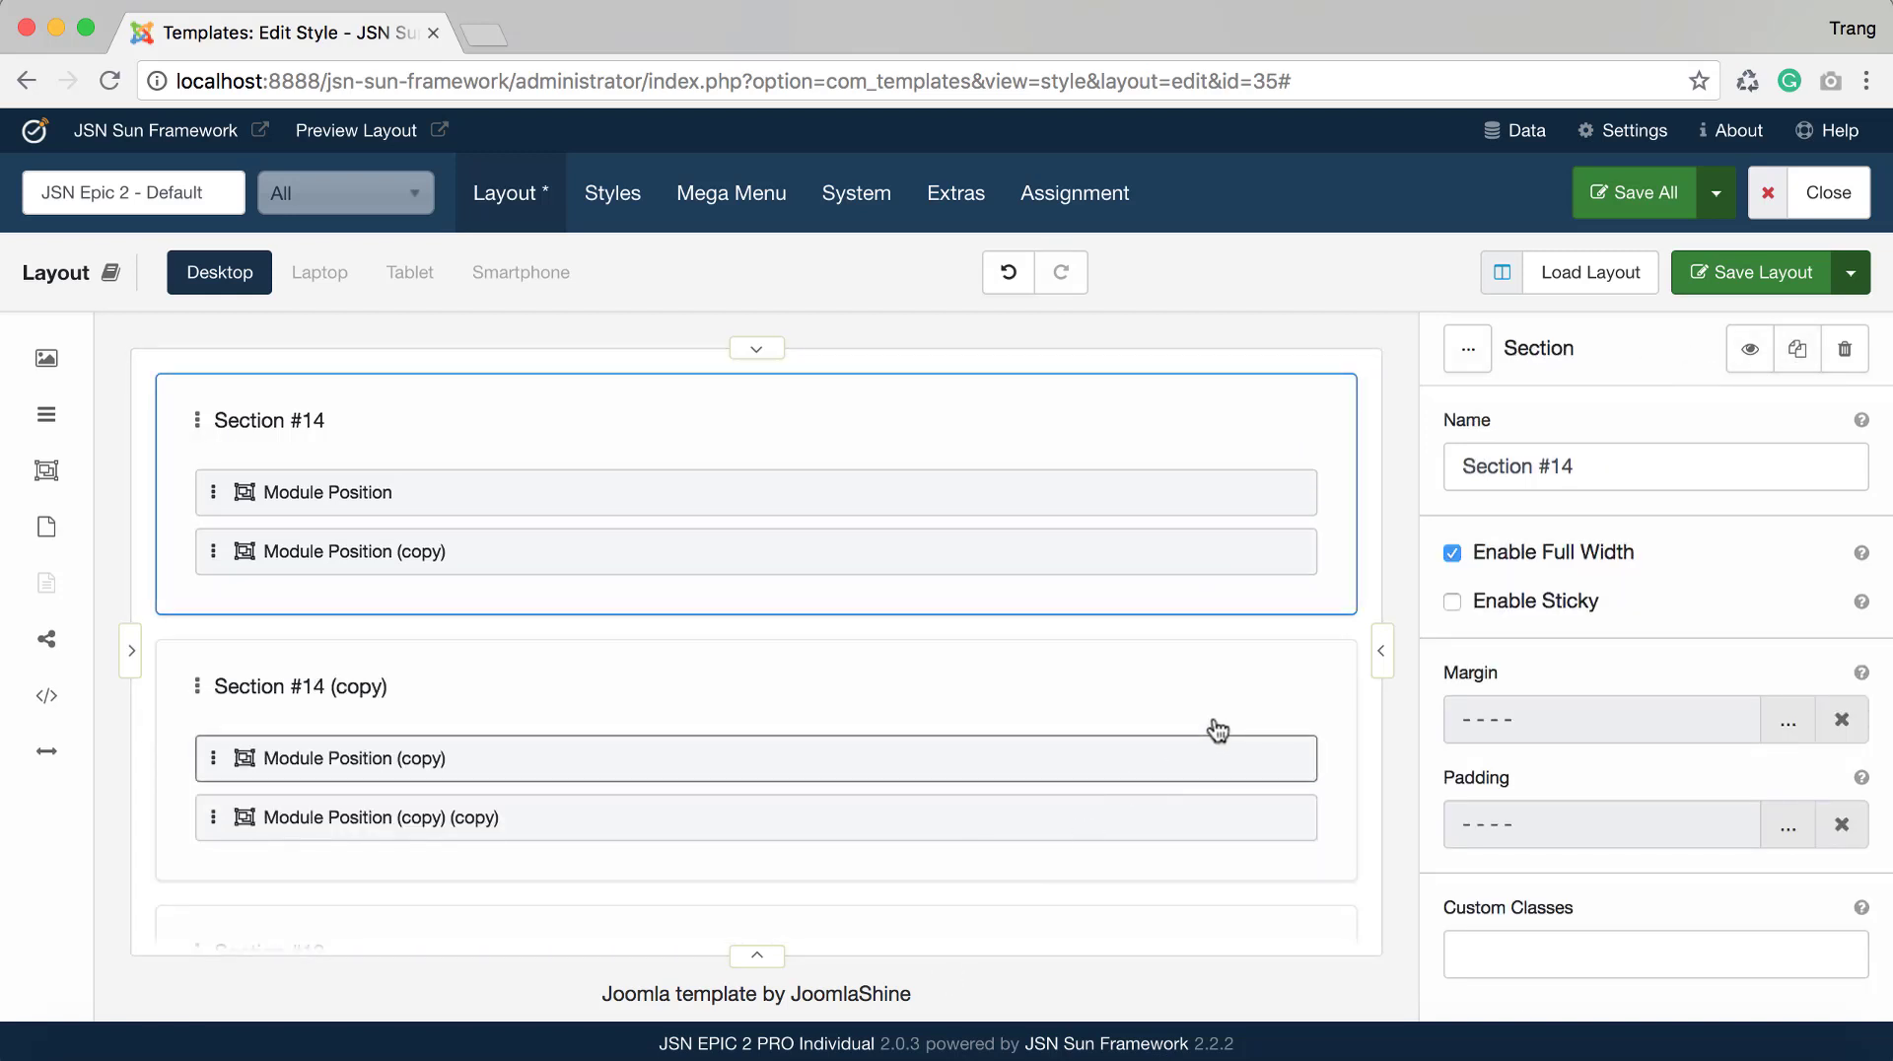
Delete the Section #14 (copy) and Module Position (copy) duplicates
click(1248, 698)
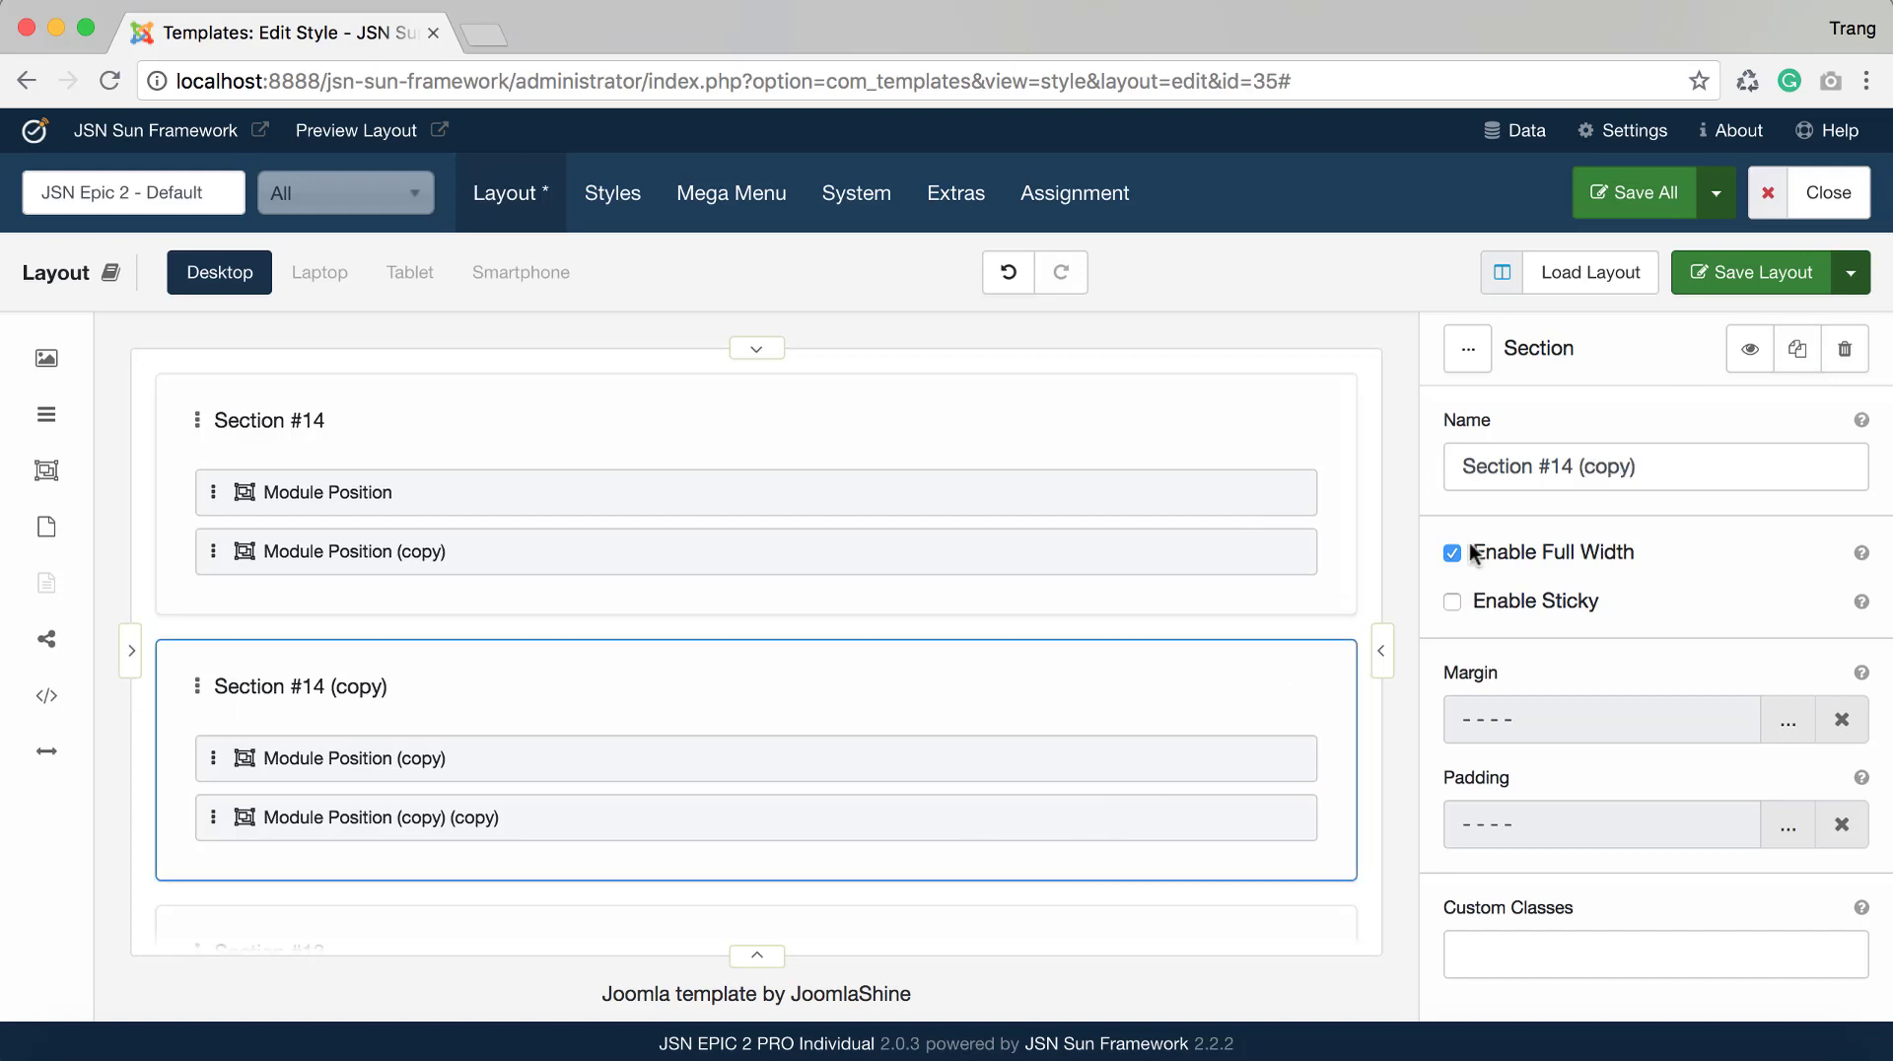
click(1847, 363)
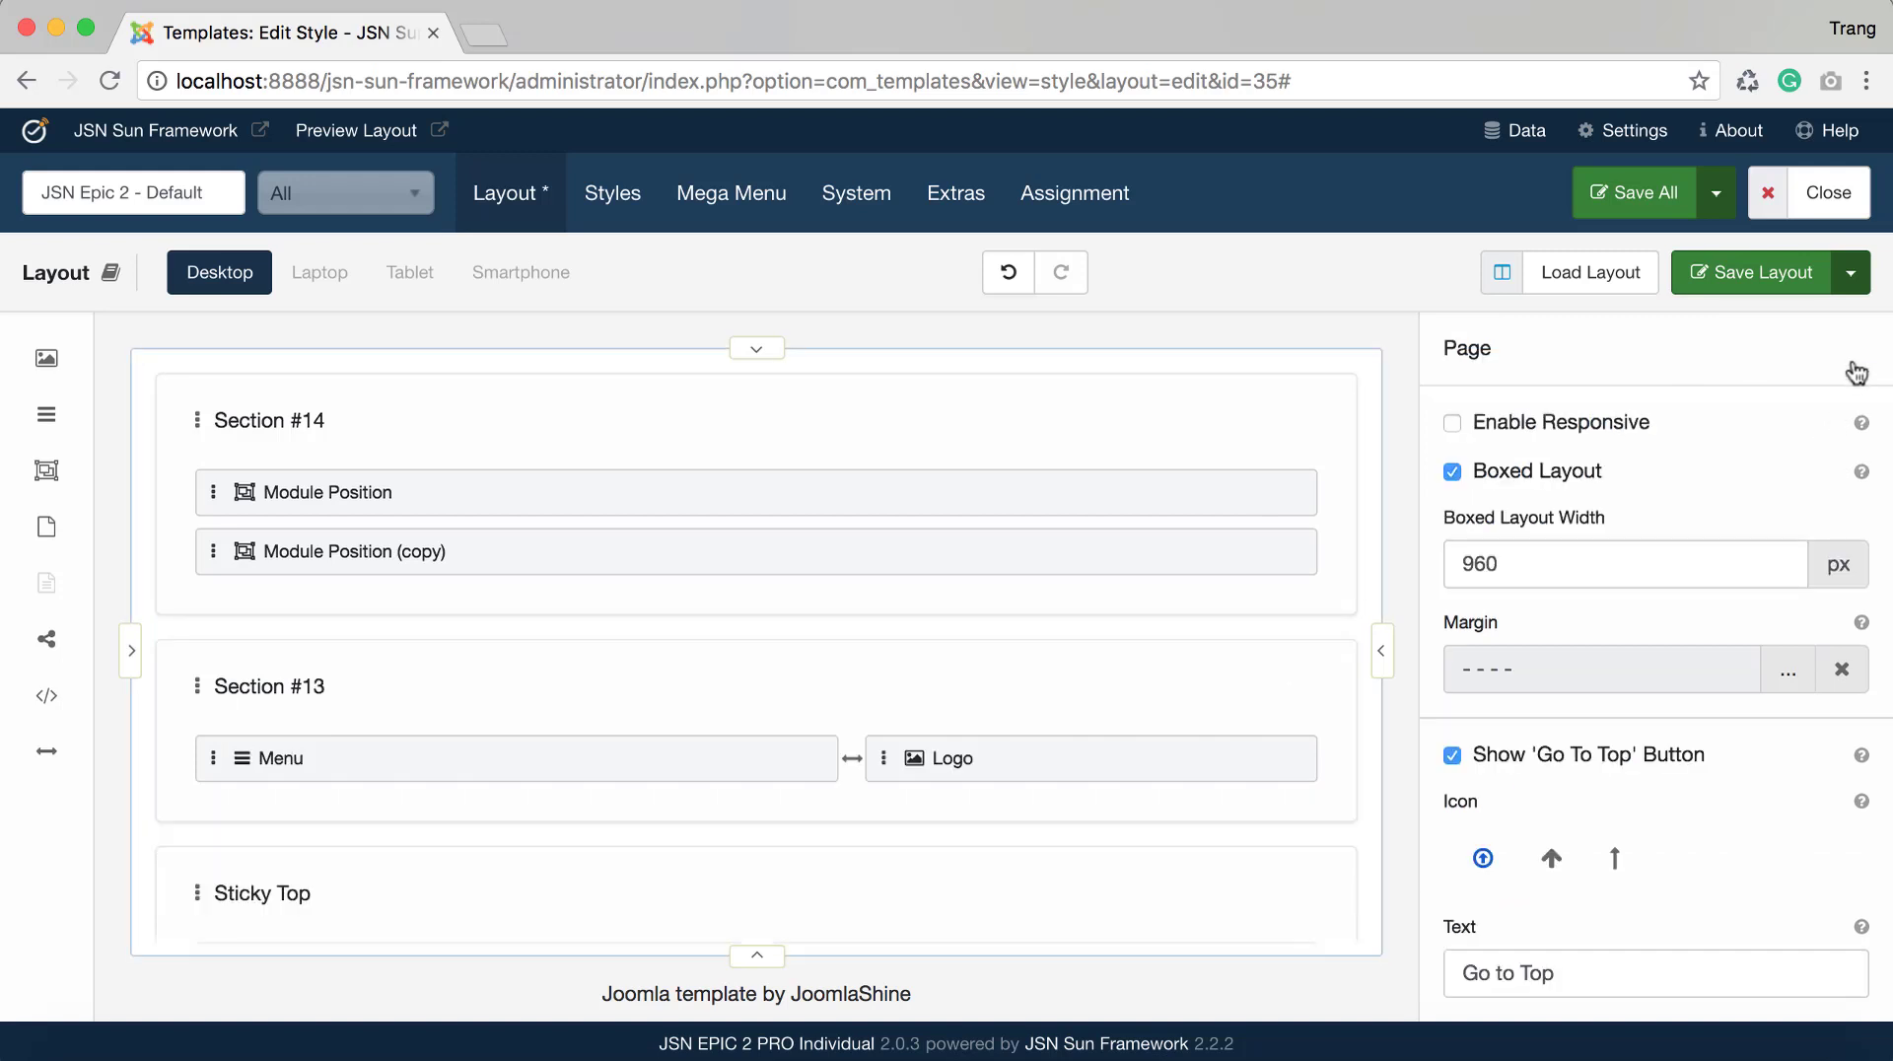
click(1124, 575)
click(1846, 355)
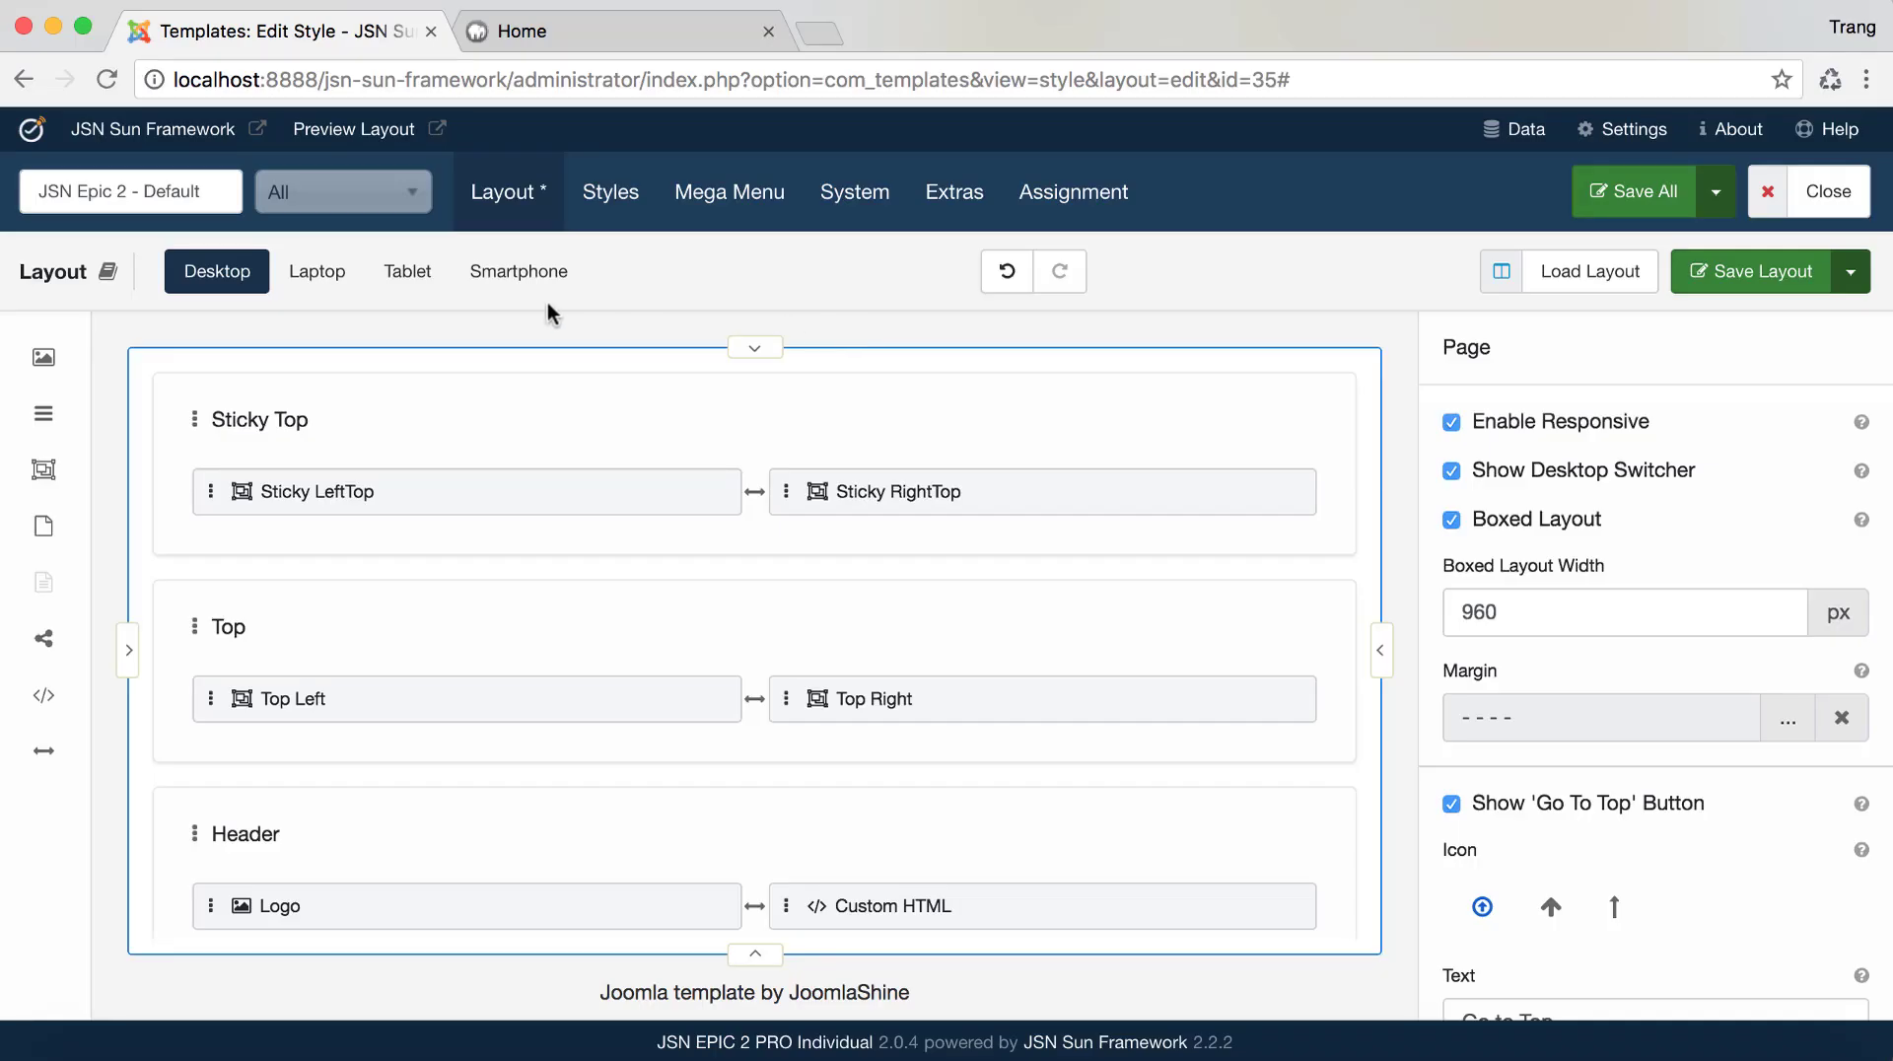
Preview the layout at Laptop and Smartphone sizes, then return to Desktop and scroll through it
click(313, 289)
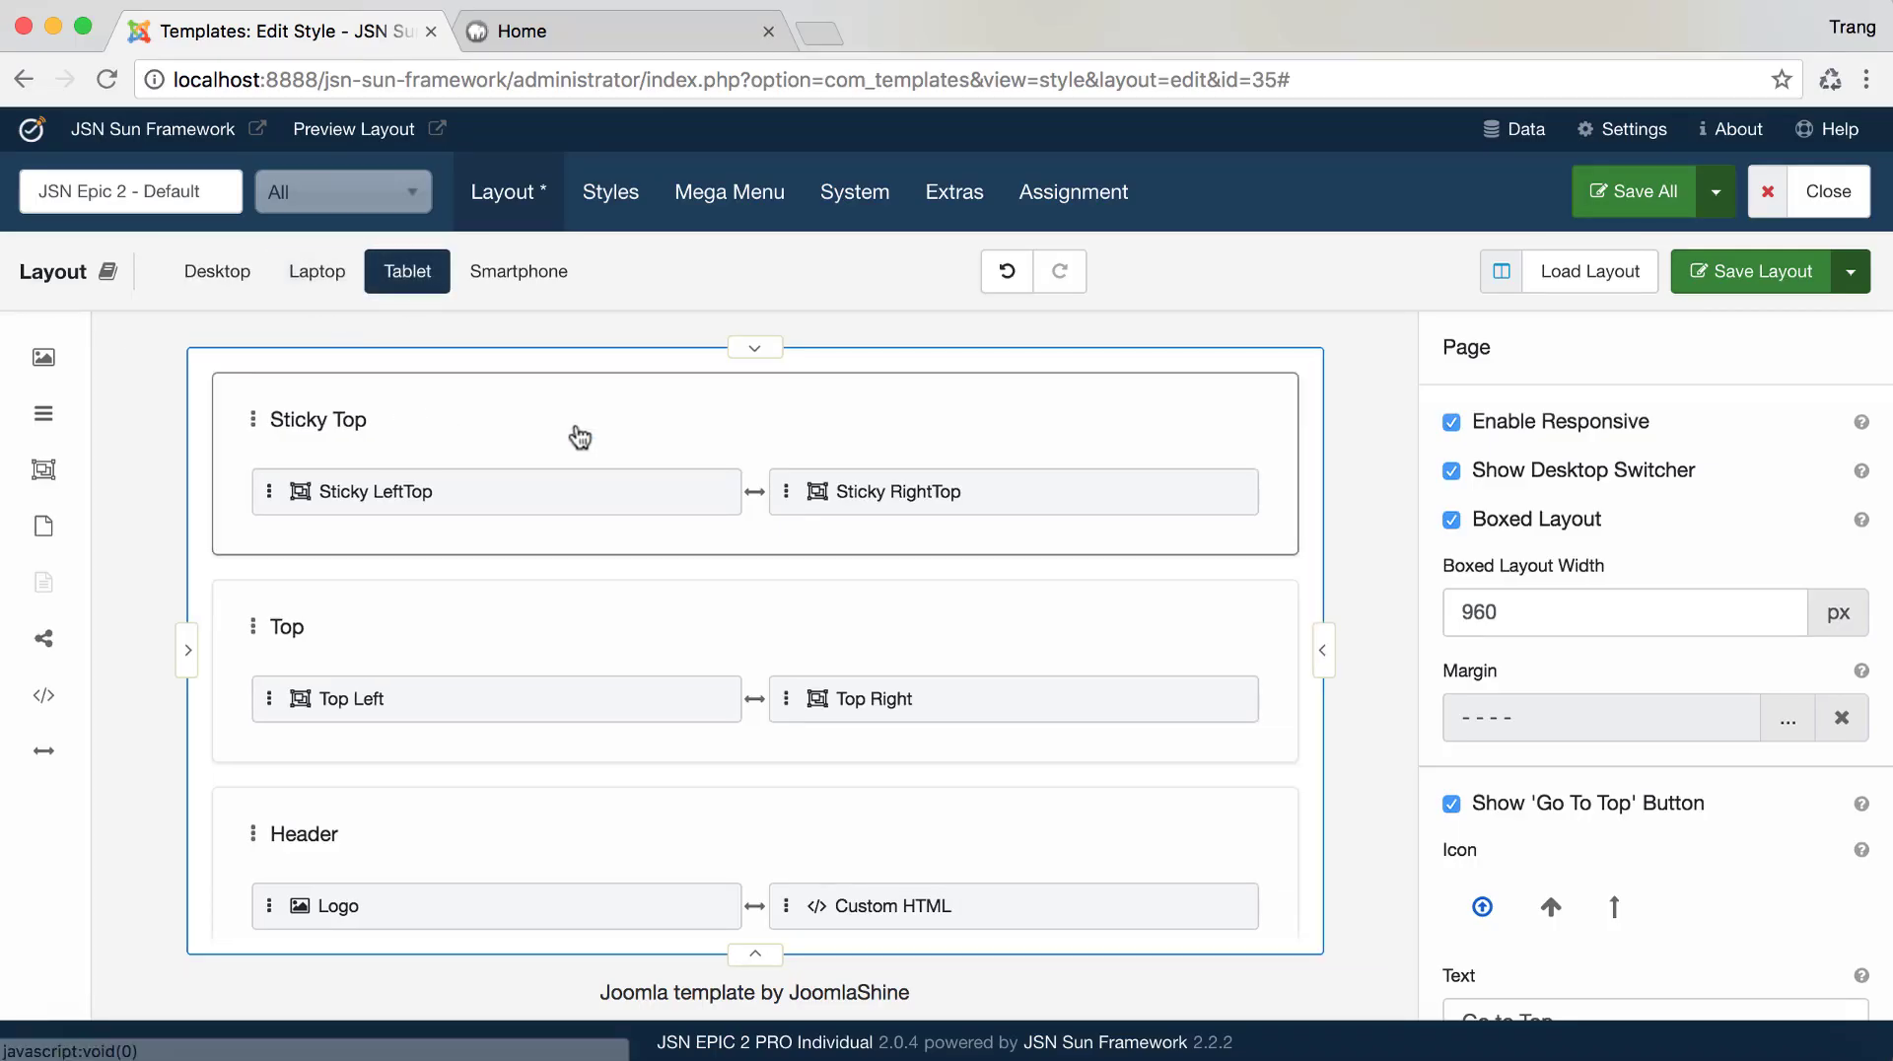
click(528, 291)
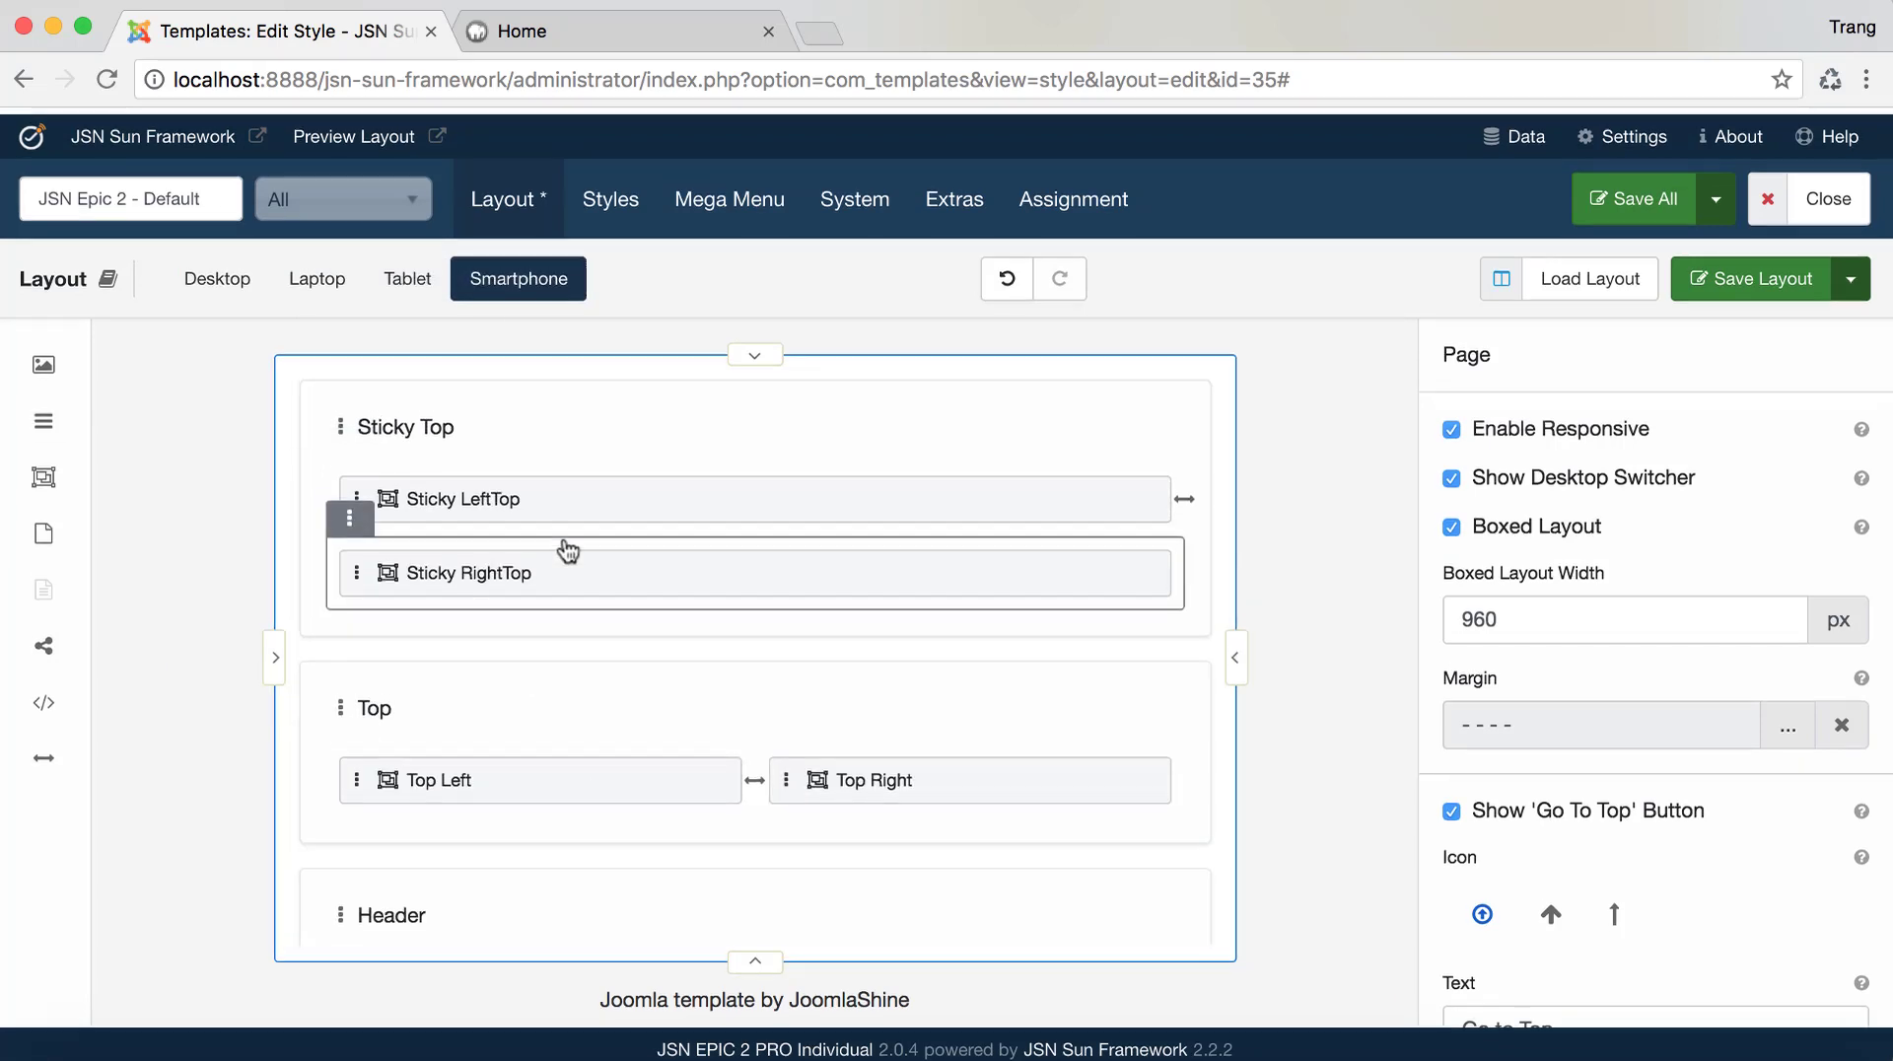
click(219, 274)
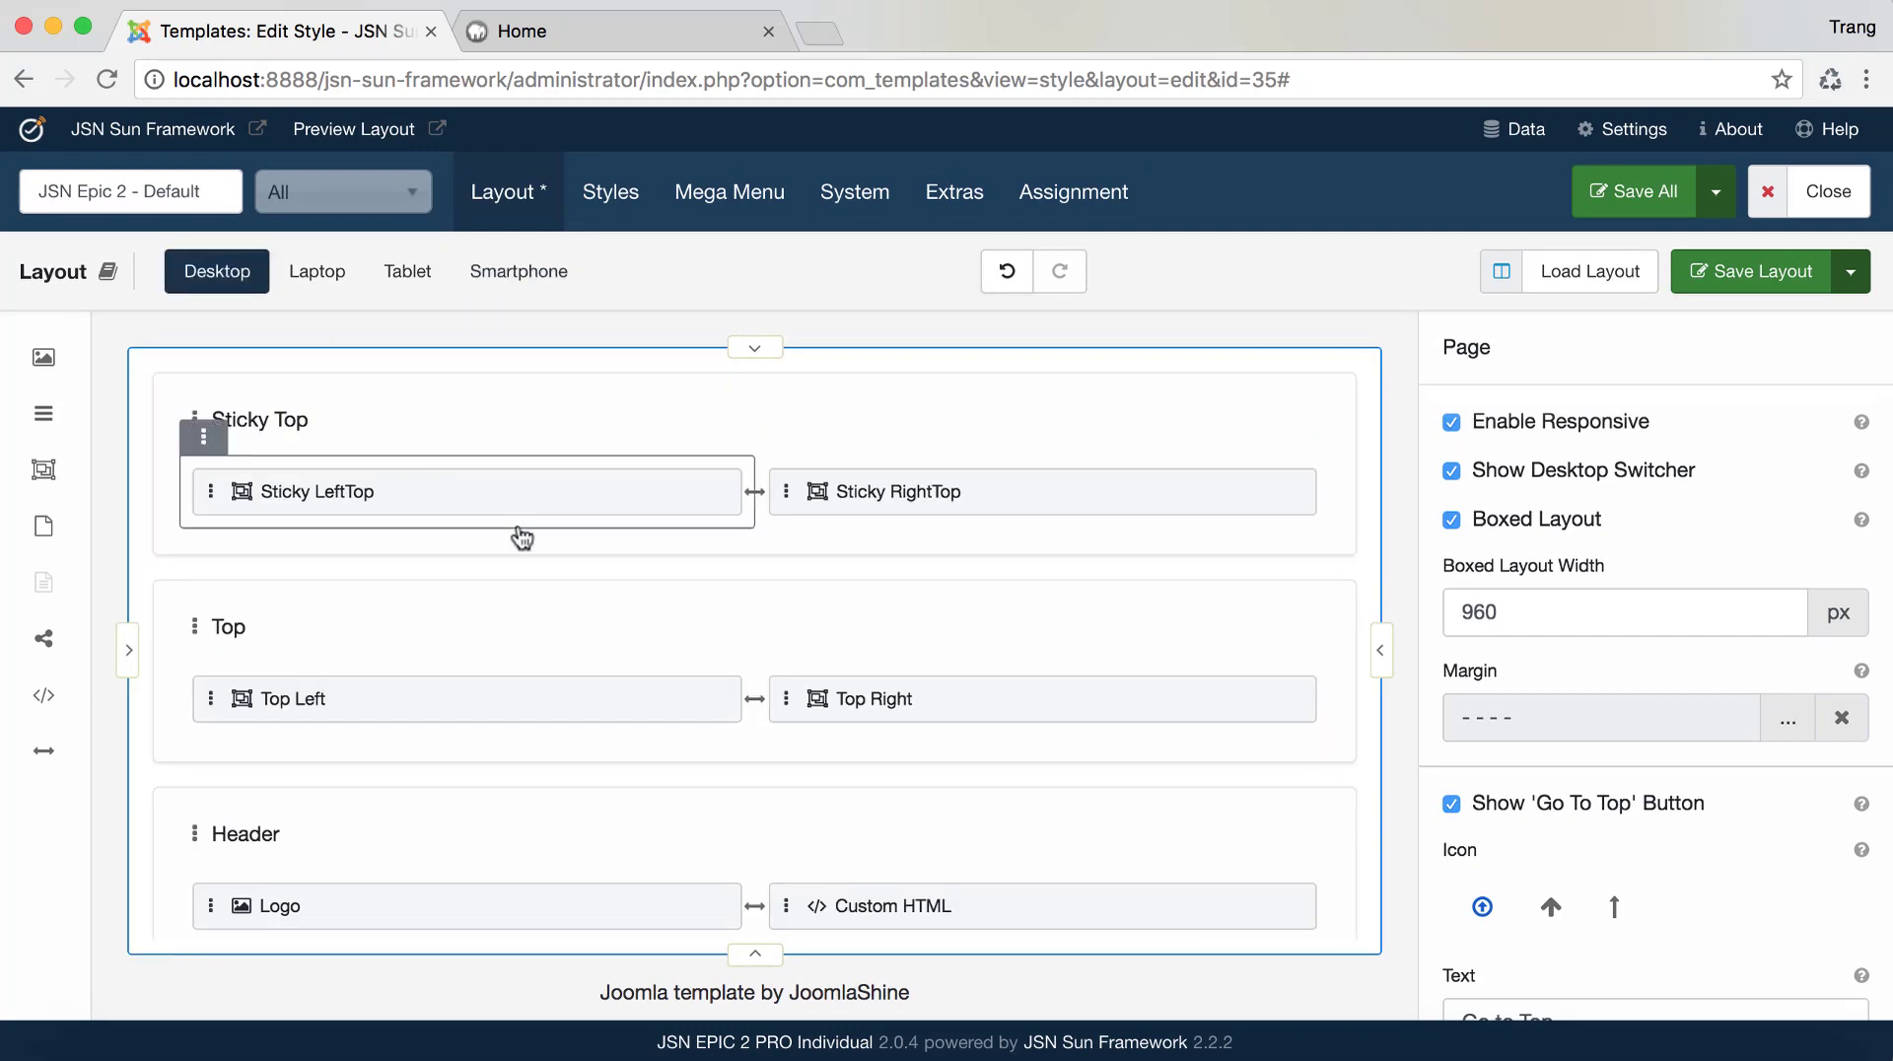
scroll(520, 536, down, 5)
scroll(520, 536, down, 2)
scroll(520, 536, up, 5)
scroll(521, 538, up, 2)
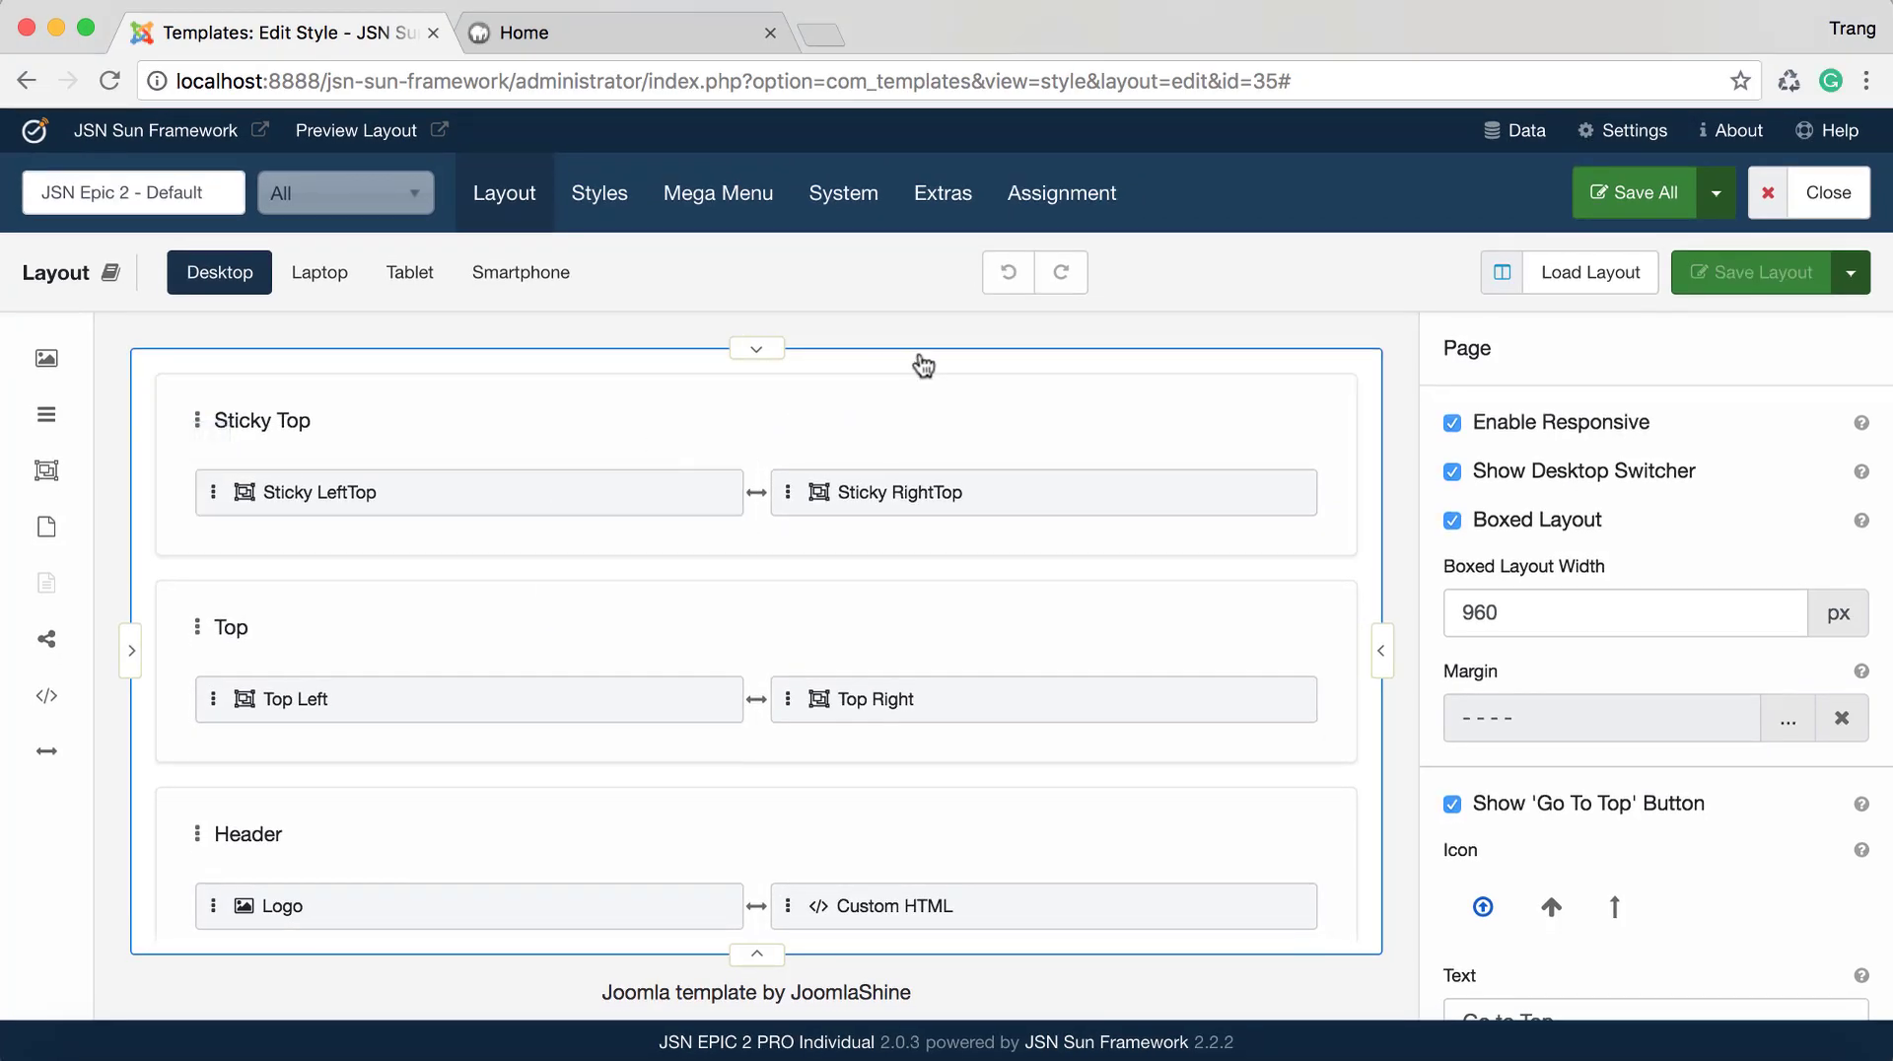
mouse_move(1864, 426)
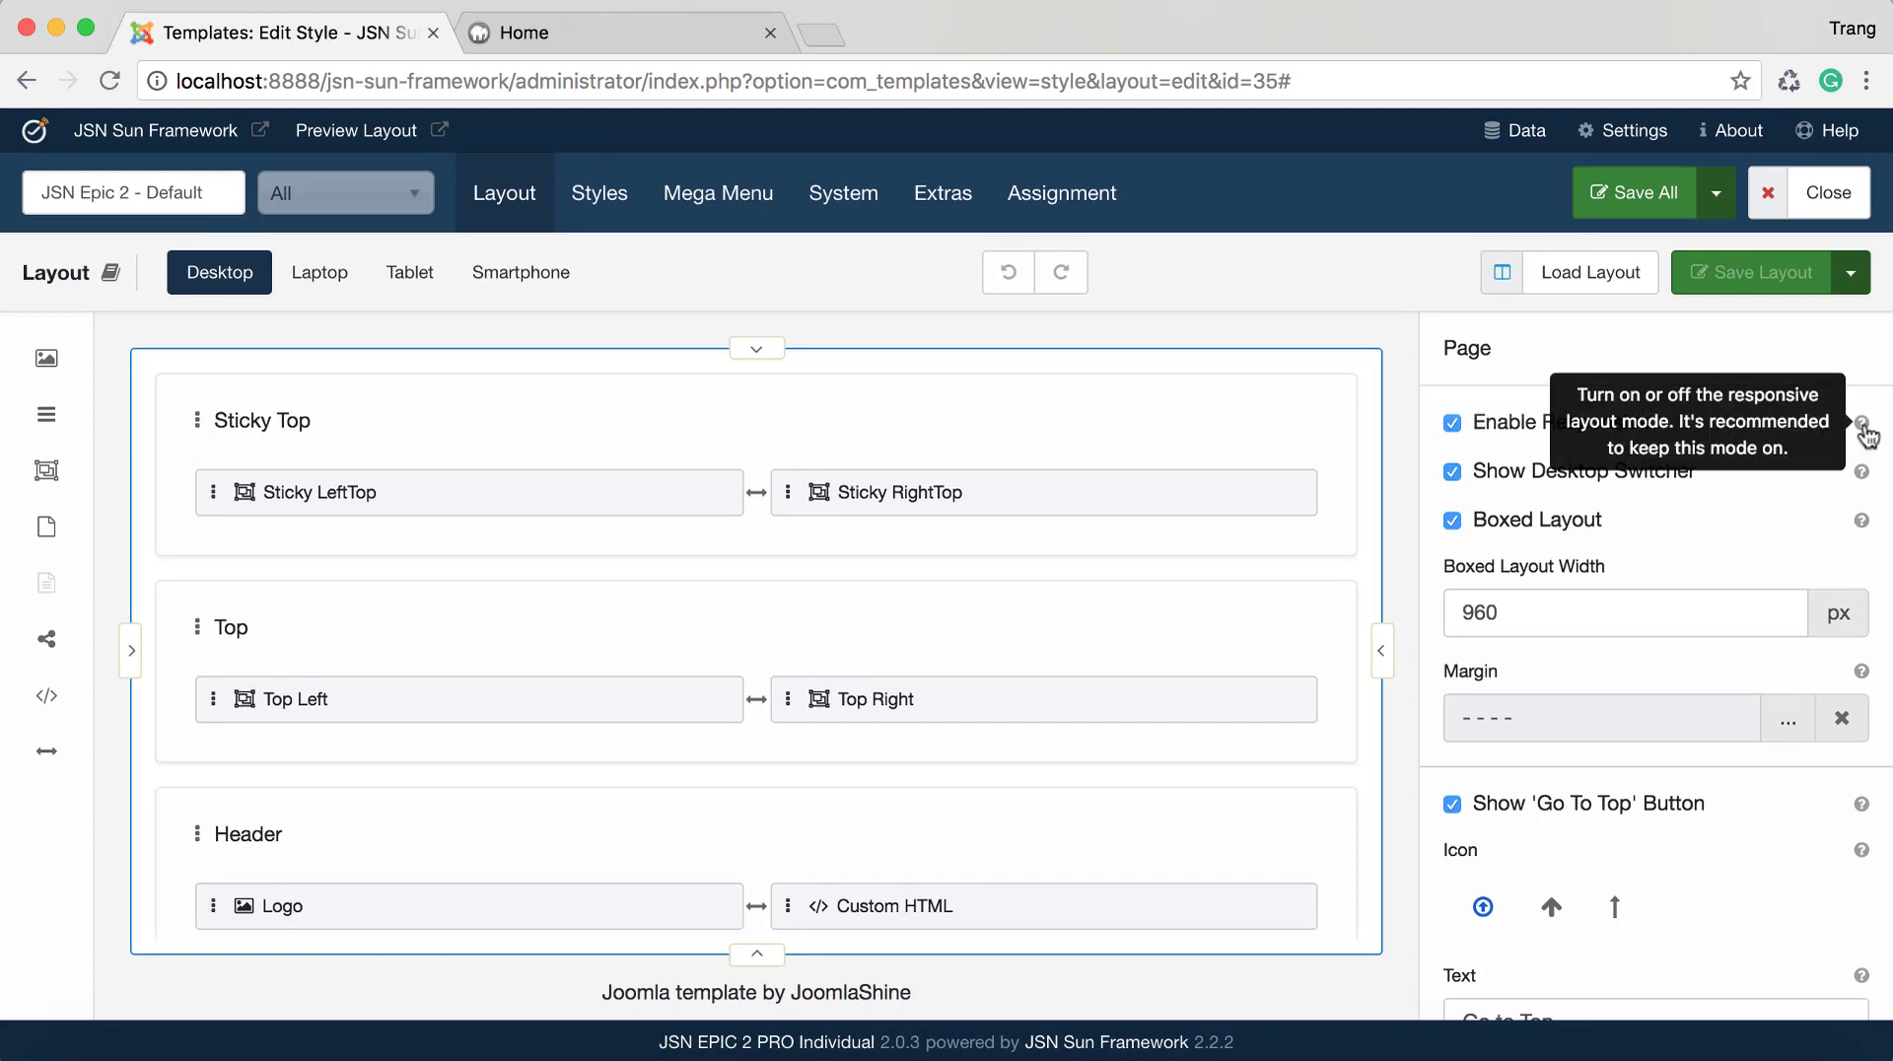
mouse_move(1864, 473)
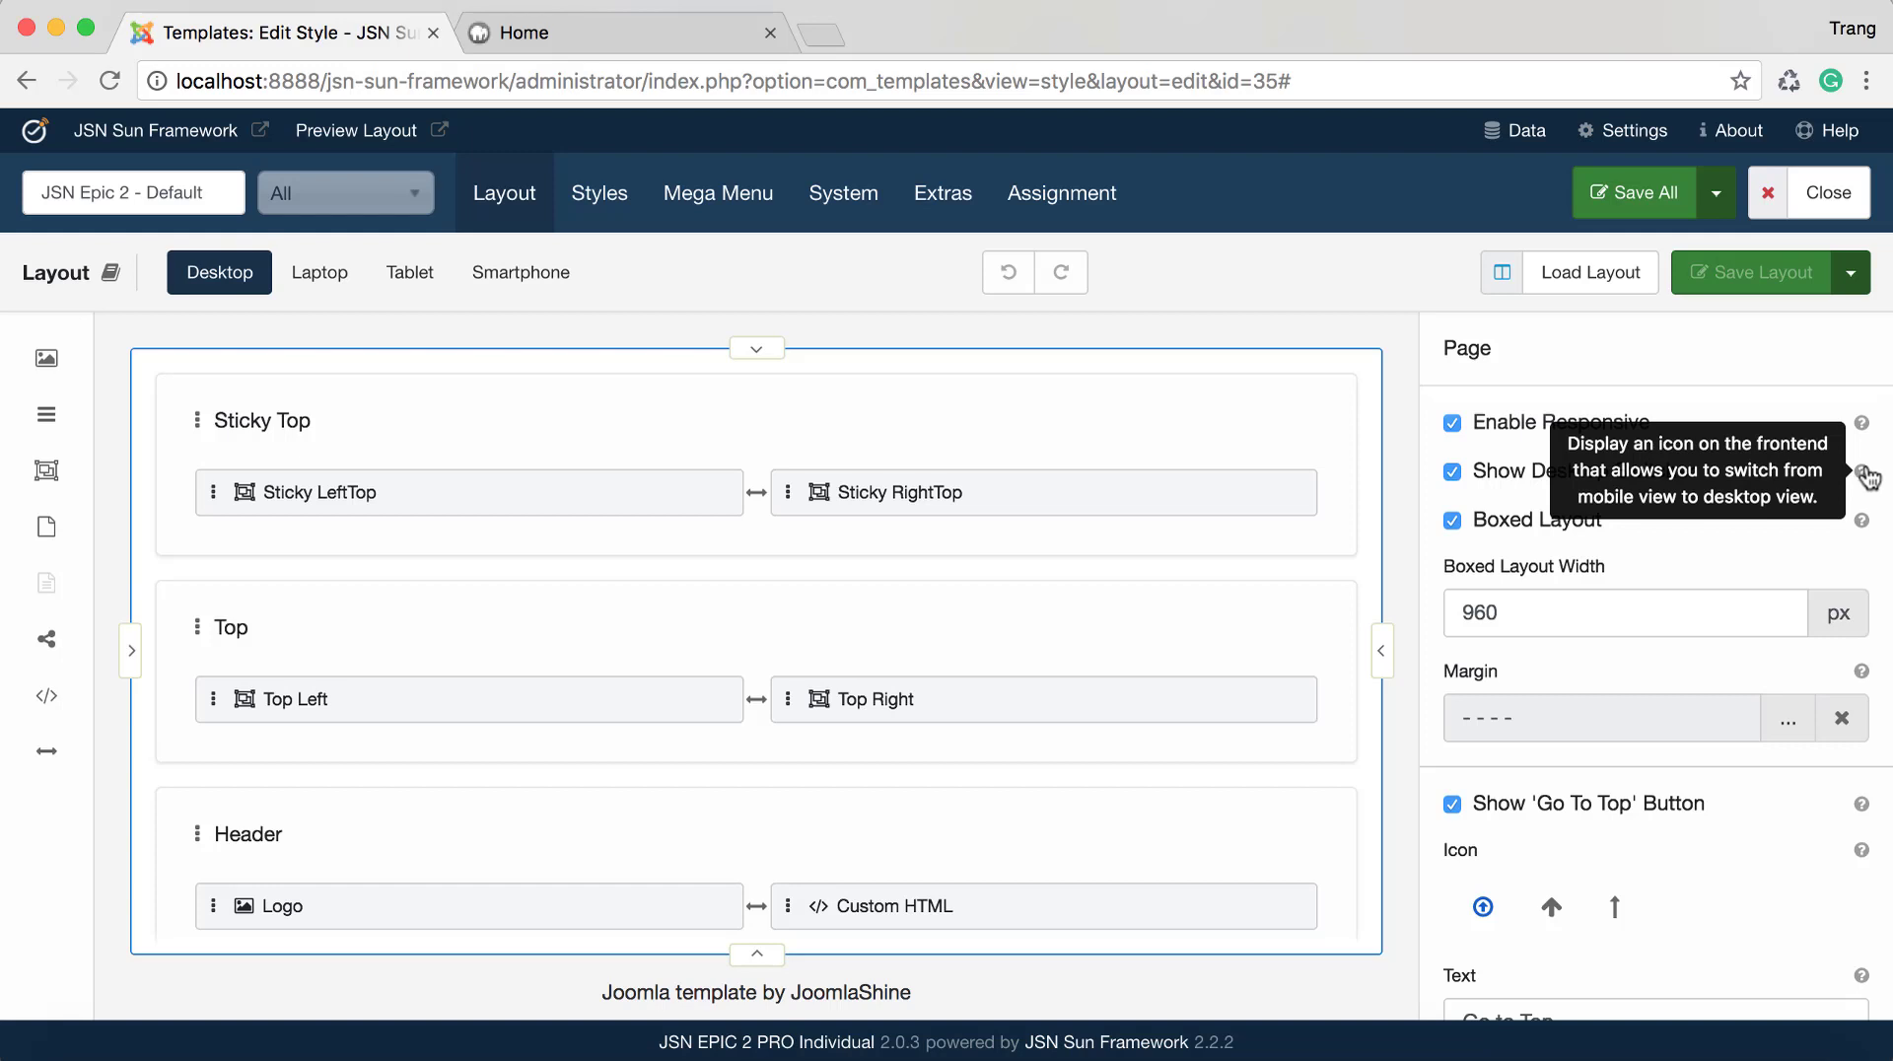
click(1450, 424)
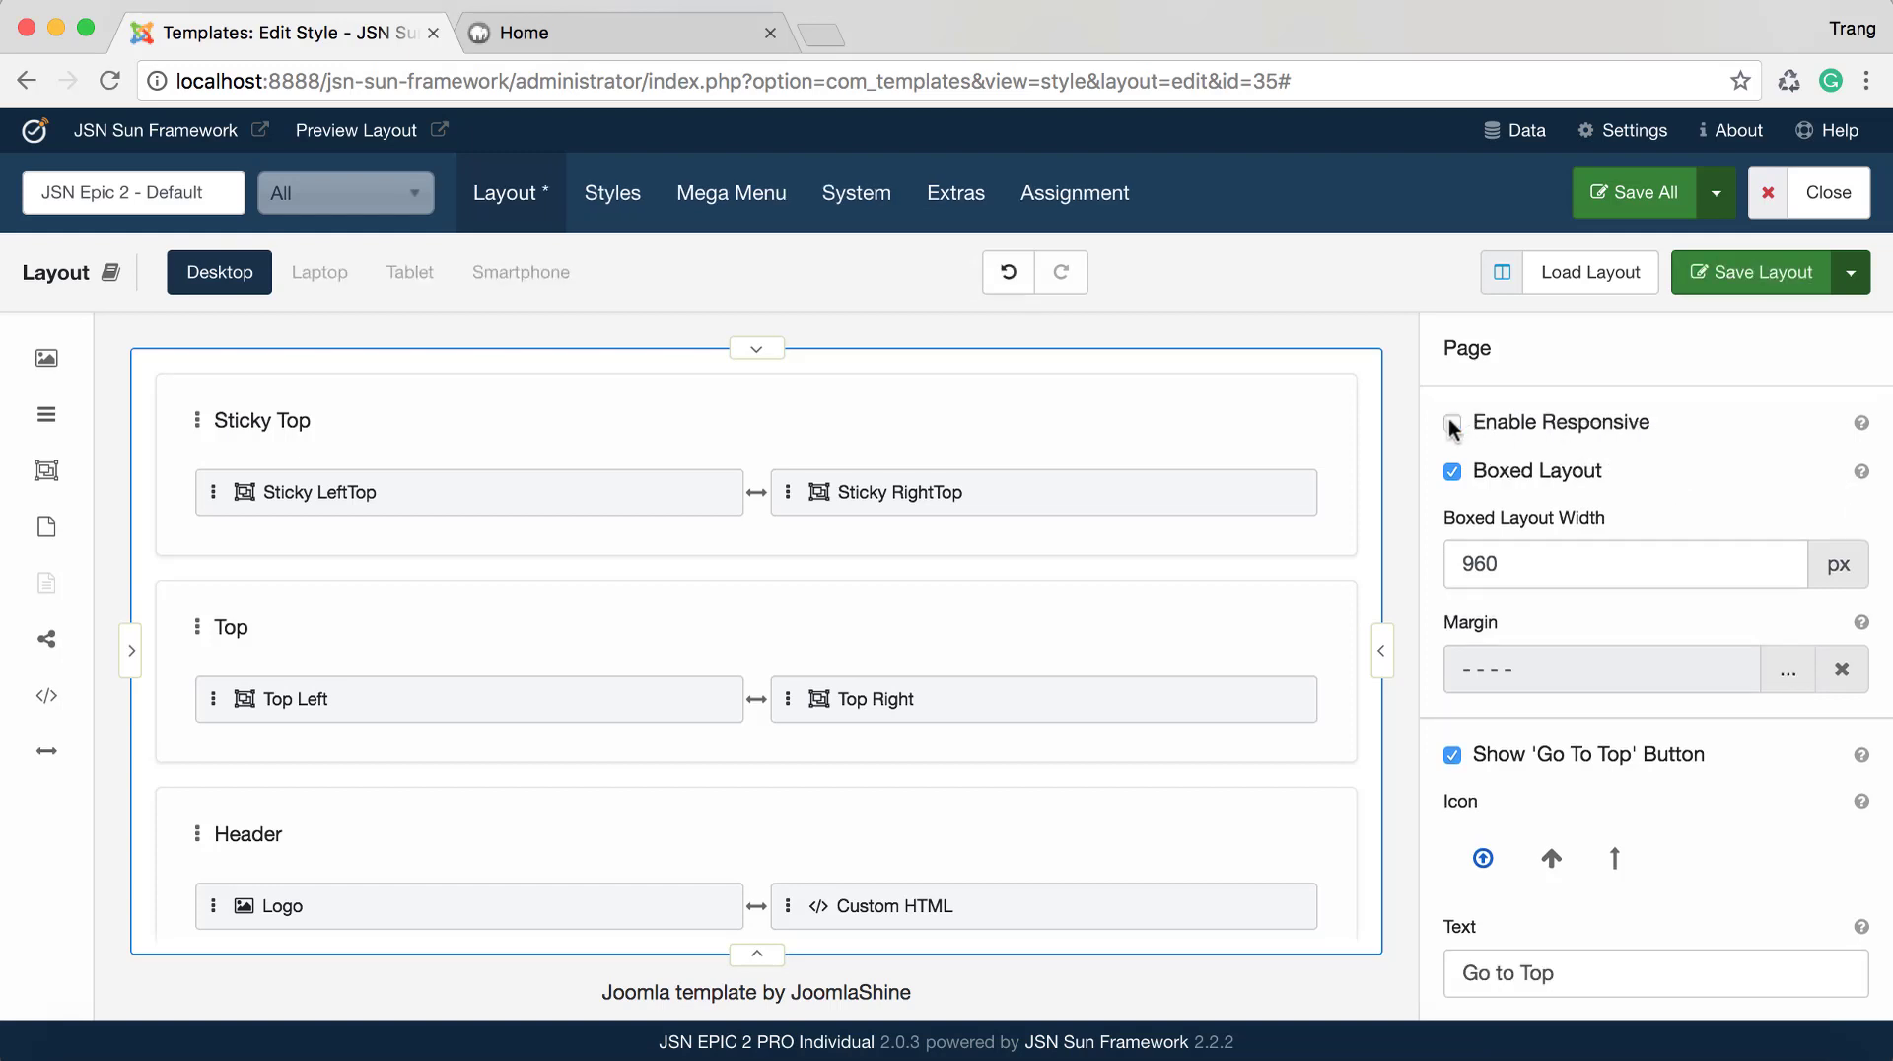
click(1451, 424)
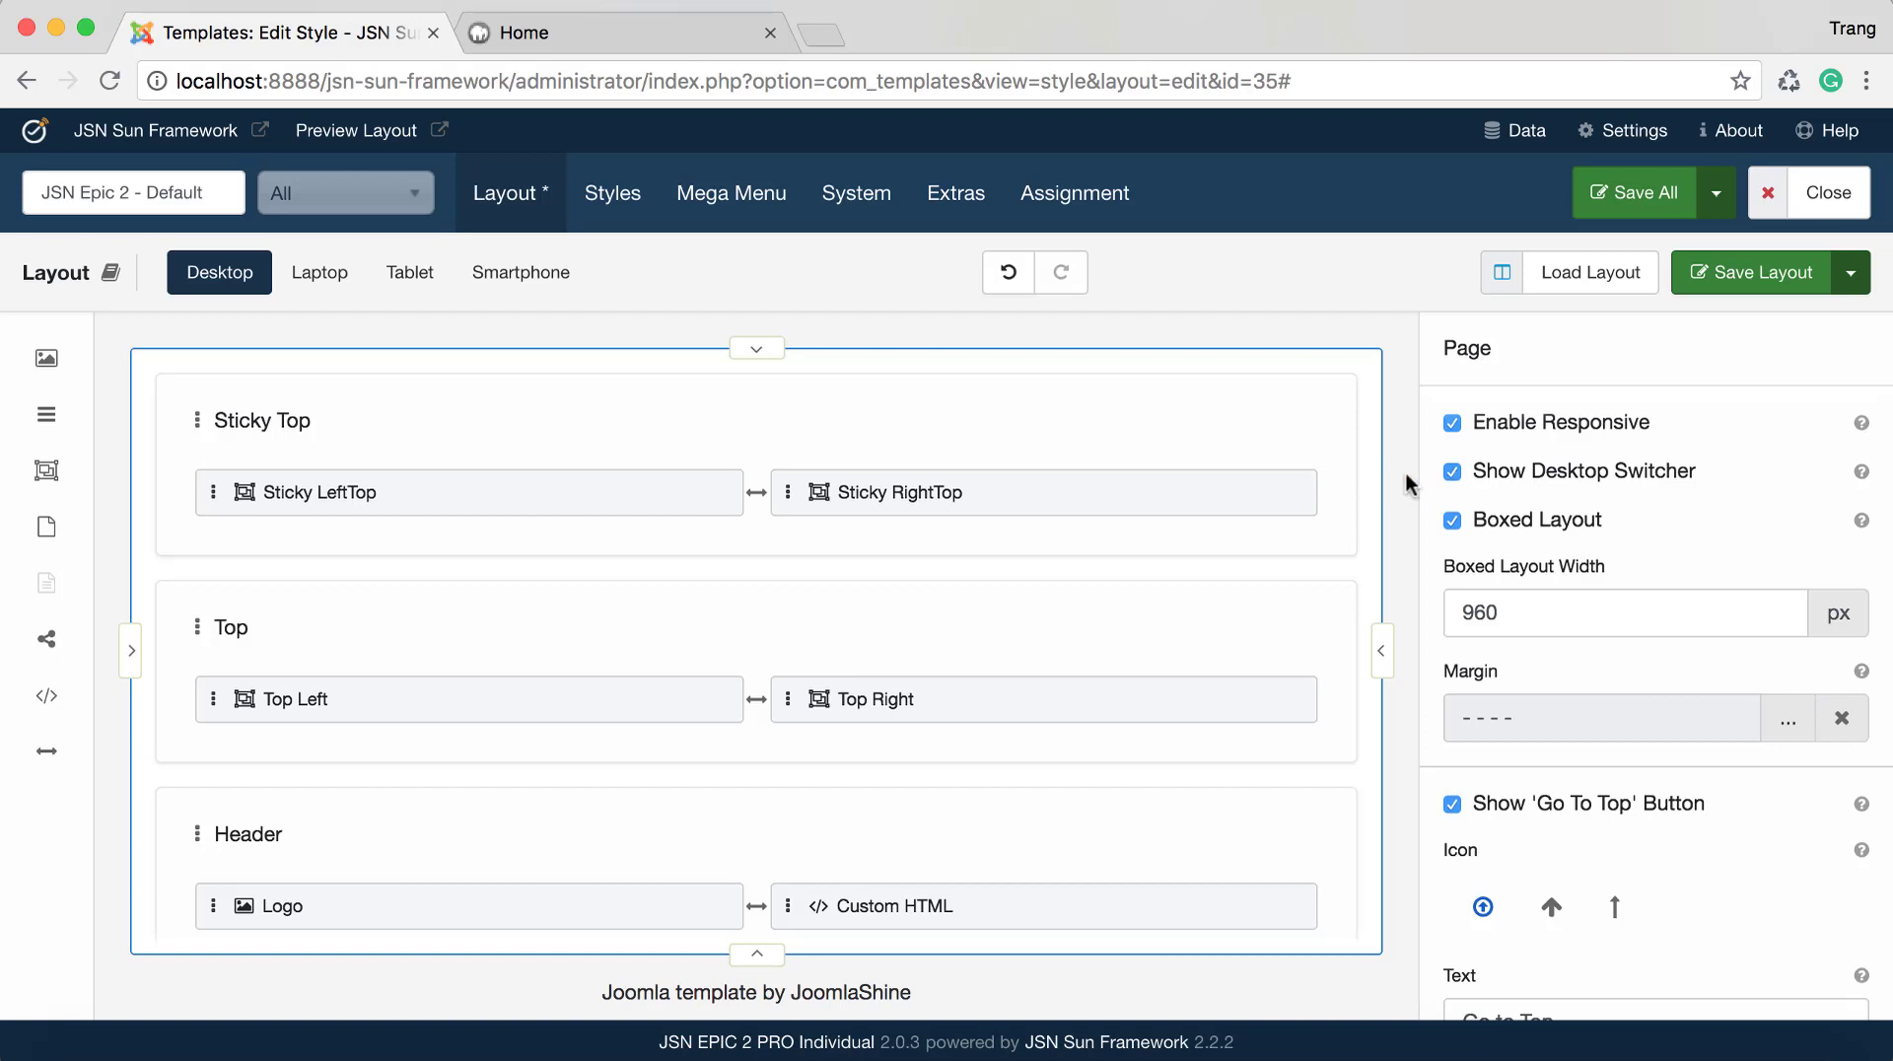
Review the Sticky LeftTop position (stick-lefttop) and confirm it displays in Desktop, Laptop, Tablet and Smartphone layouts
drag(562, 499, 557, 532)
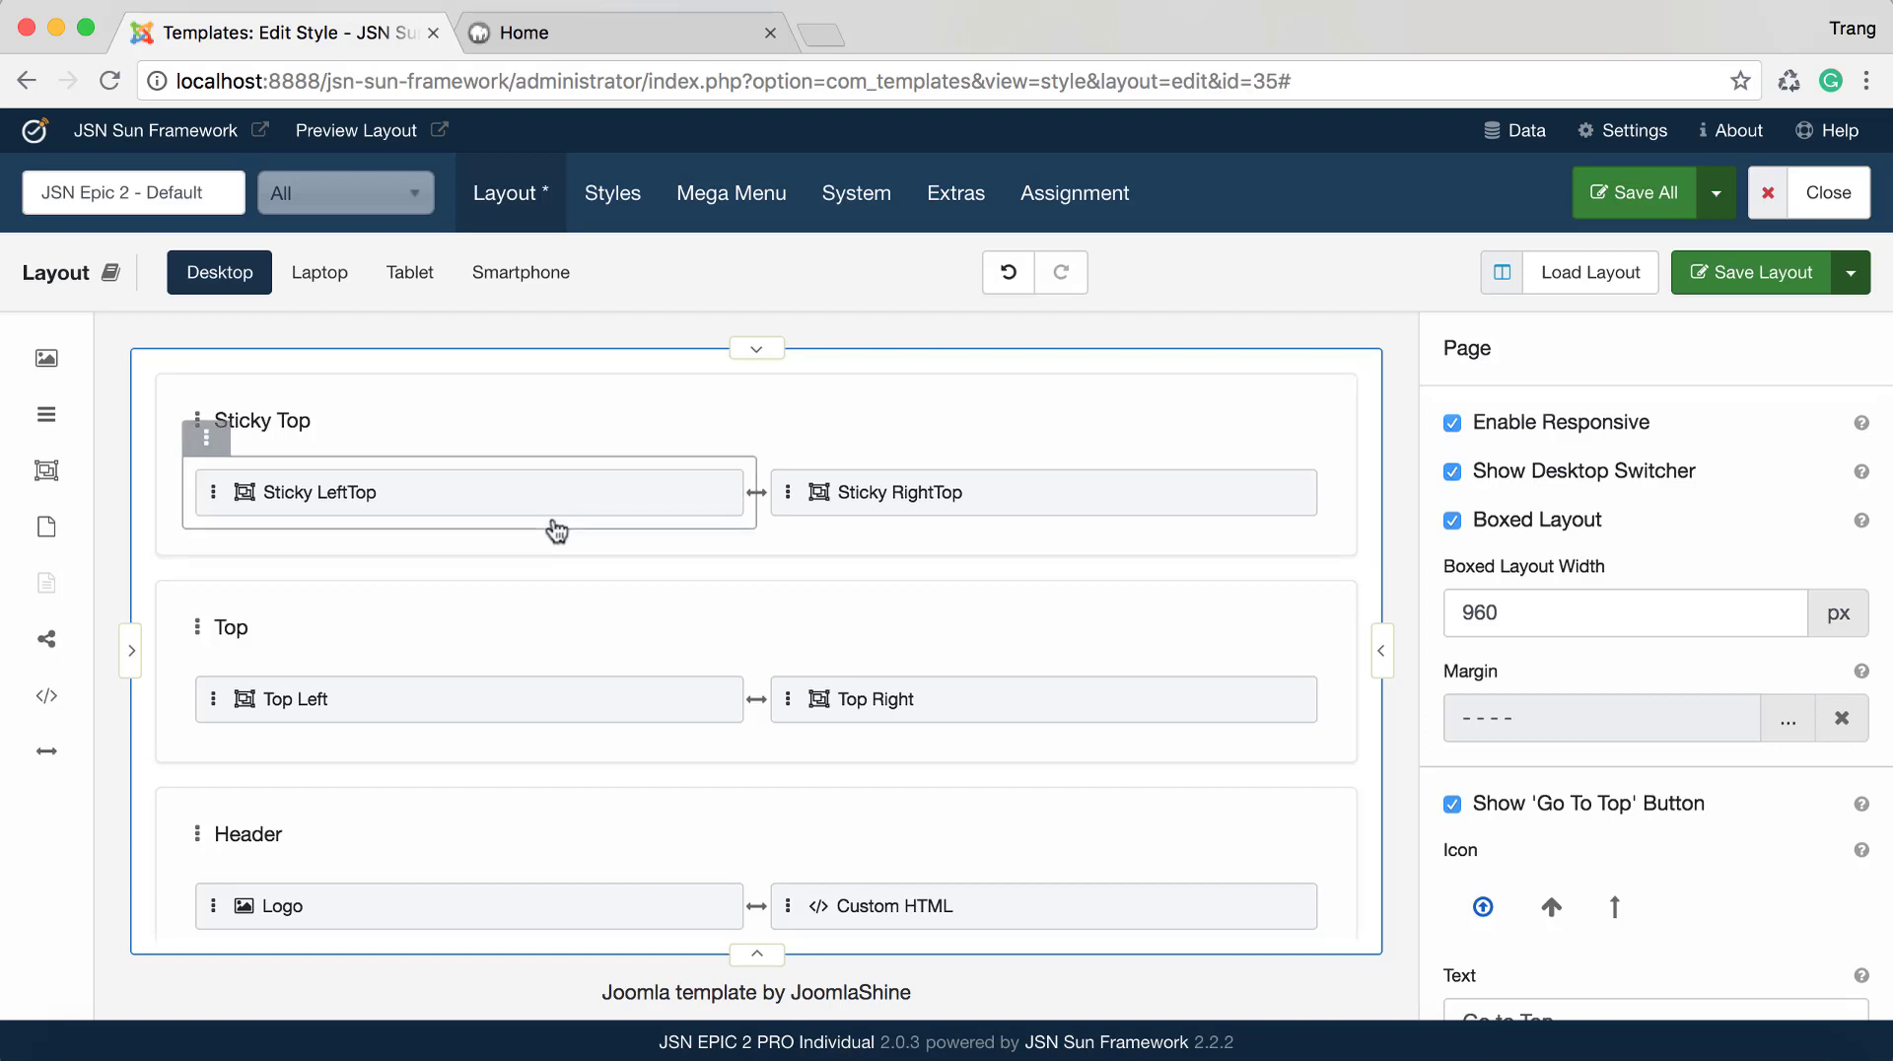
click(557, 531)
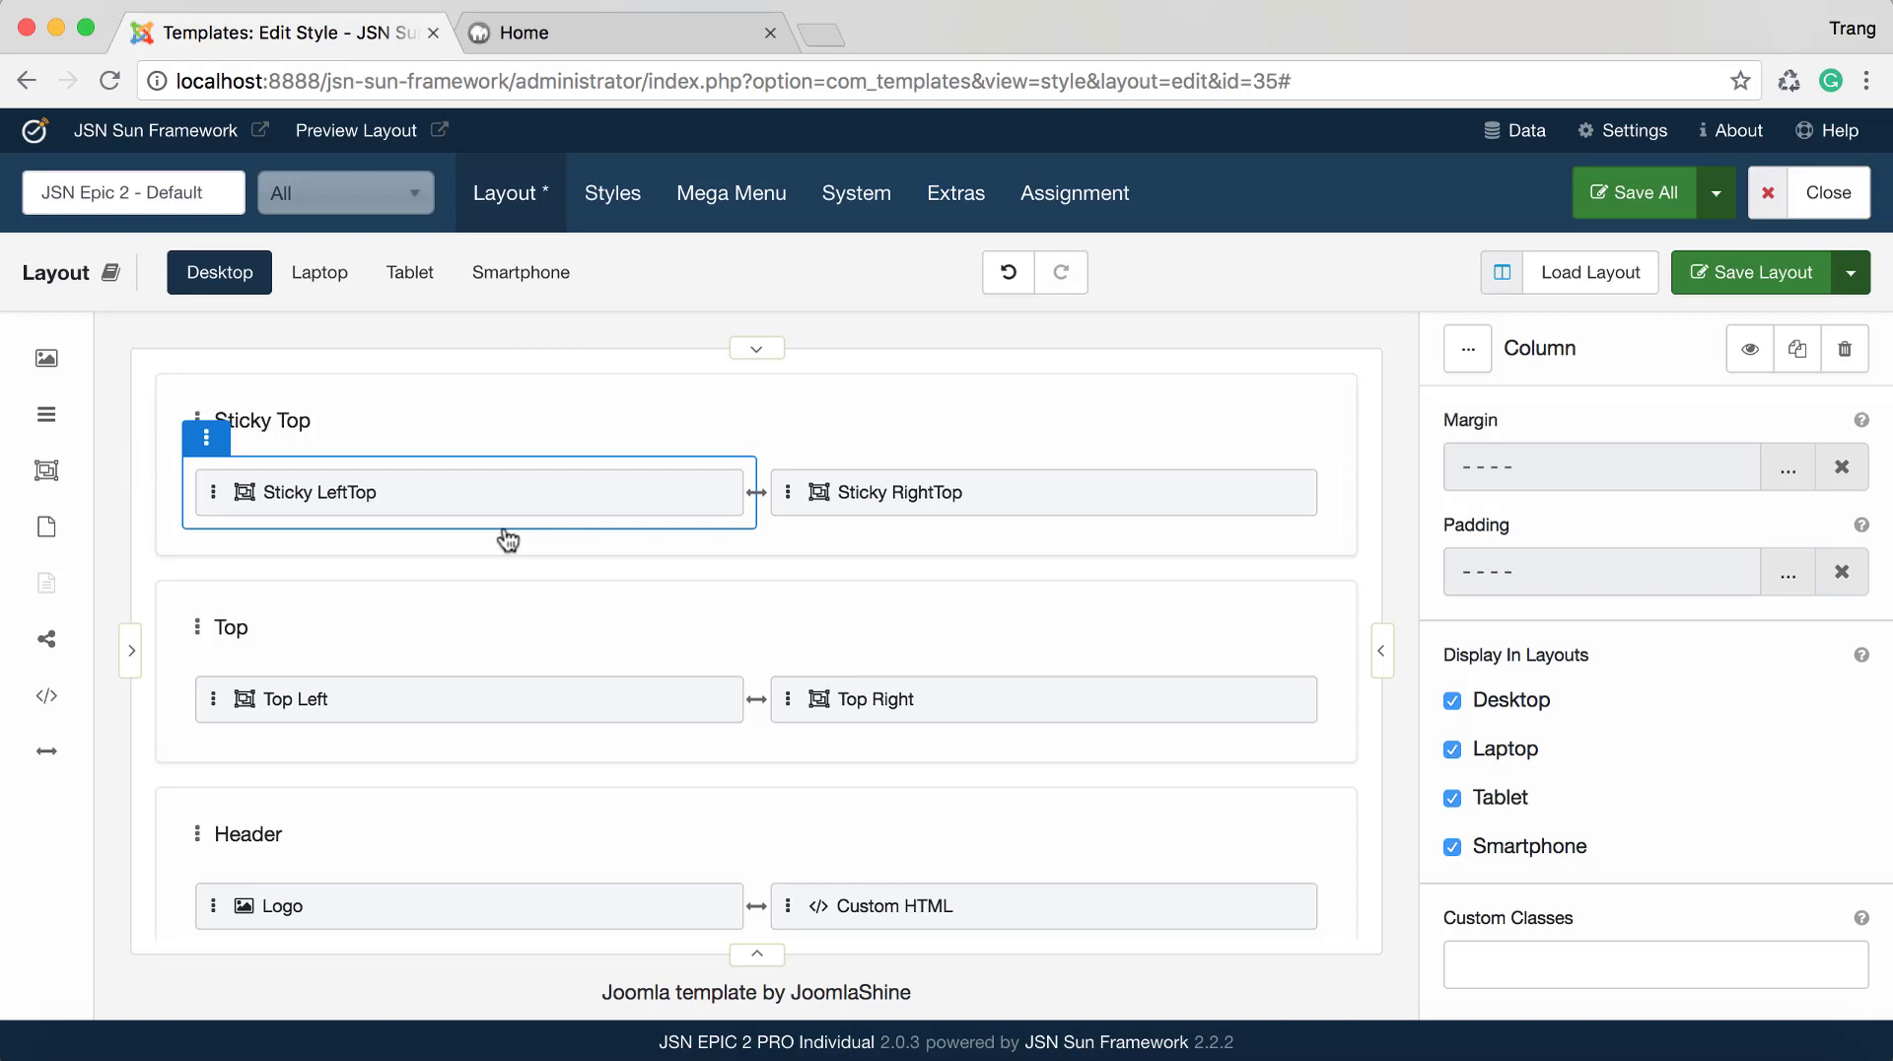
mouse_move(1591, 655)
mouse_down()
mouse_move(1434, 658)
mouse_move(1450, 665)
mouse_up()
mouse_move(1862, 658)
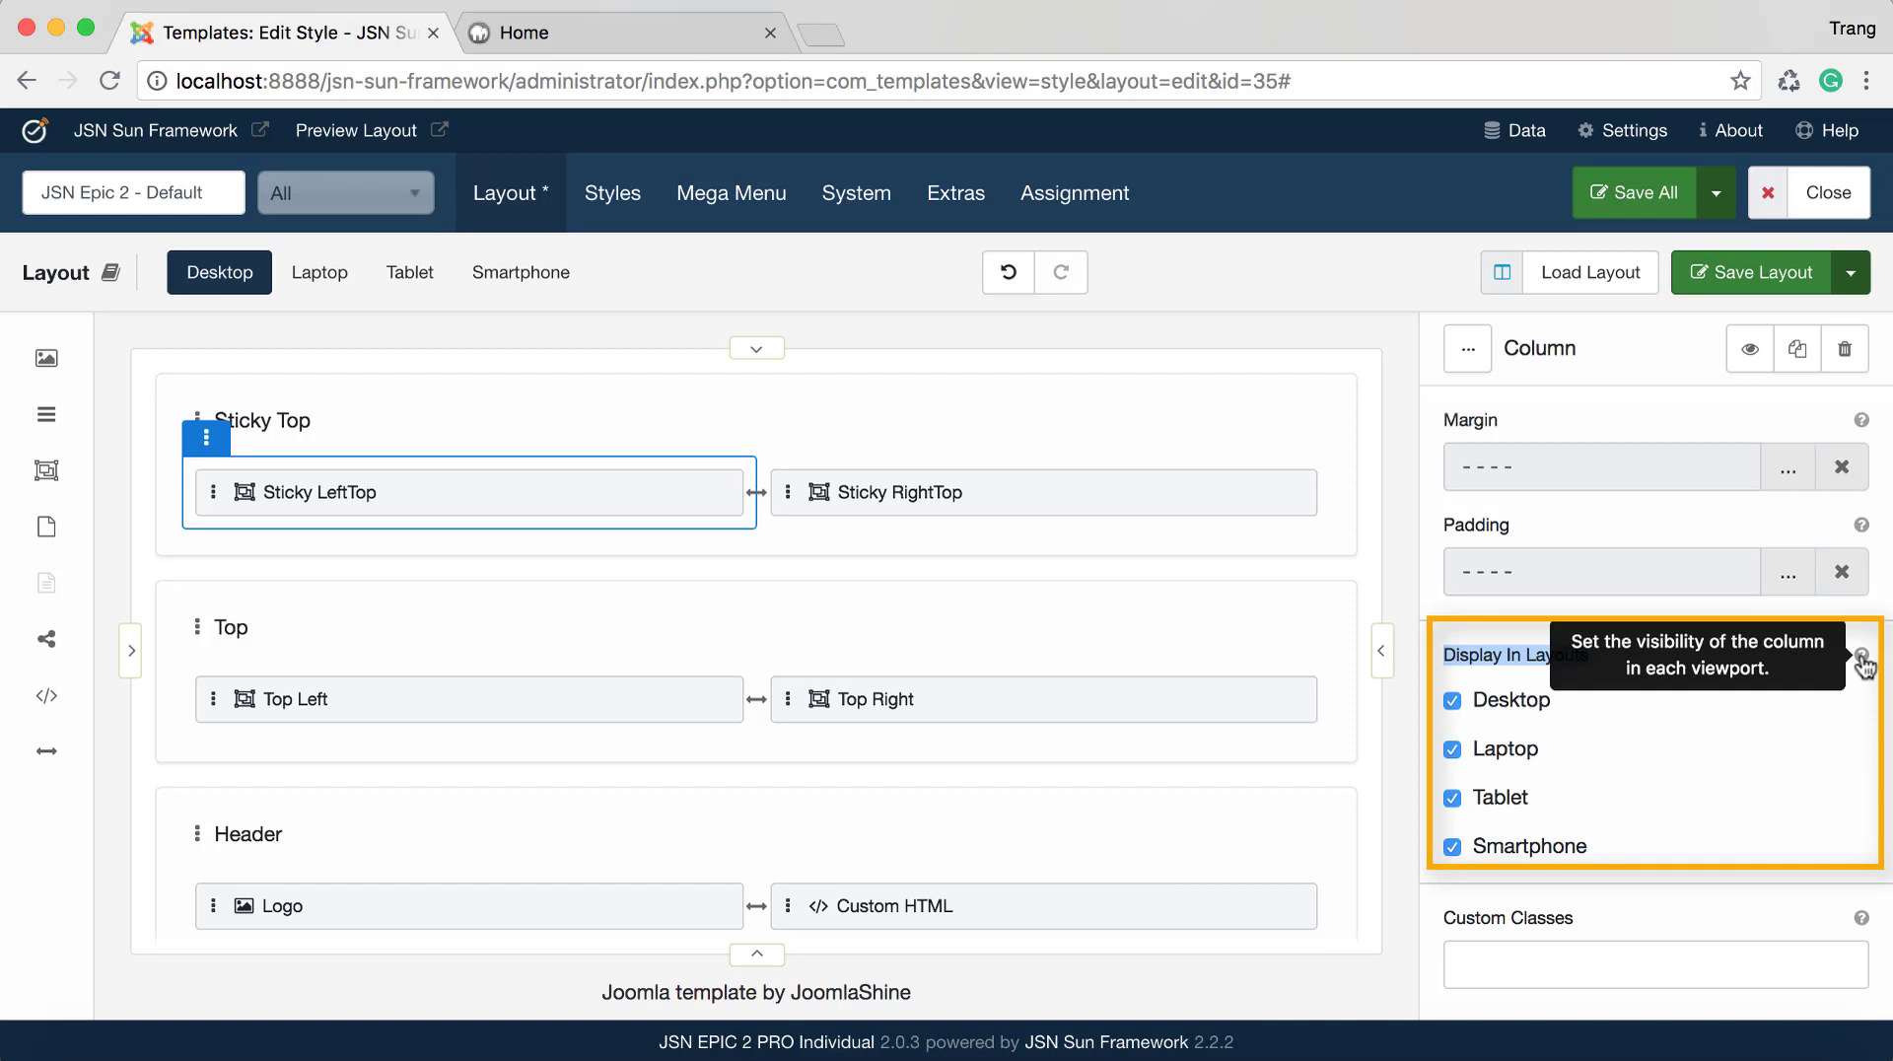
click(674, 510)
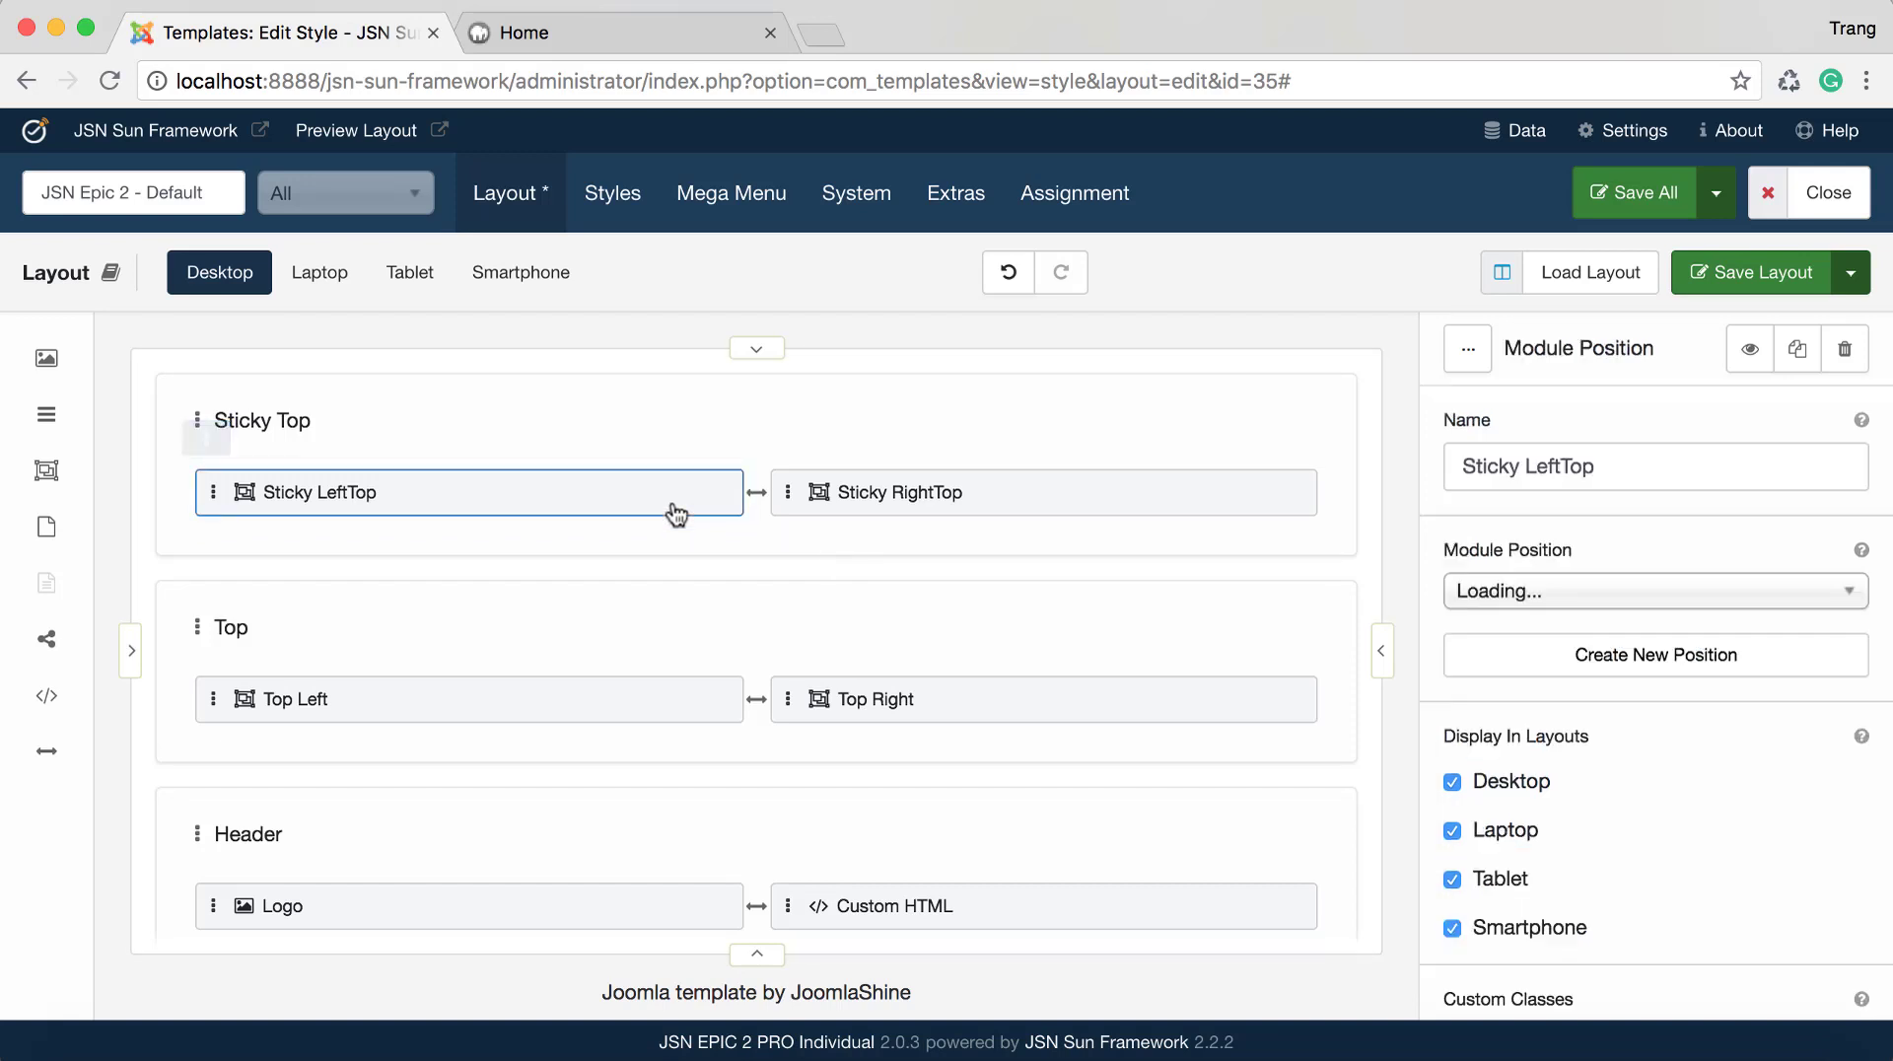
scroll(1617, 750, down, 3)
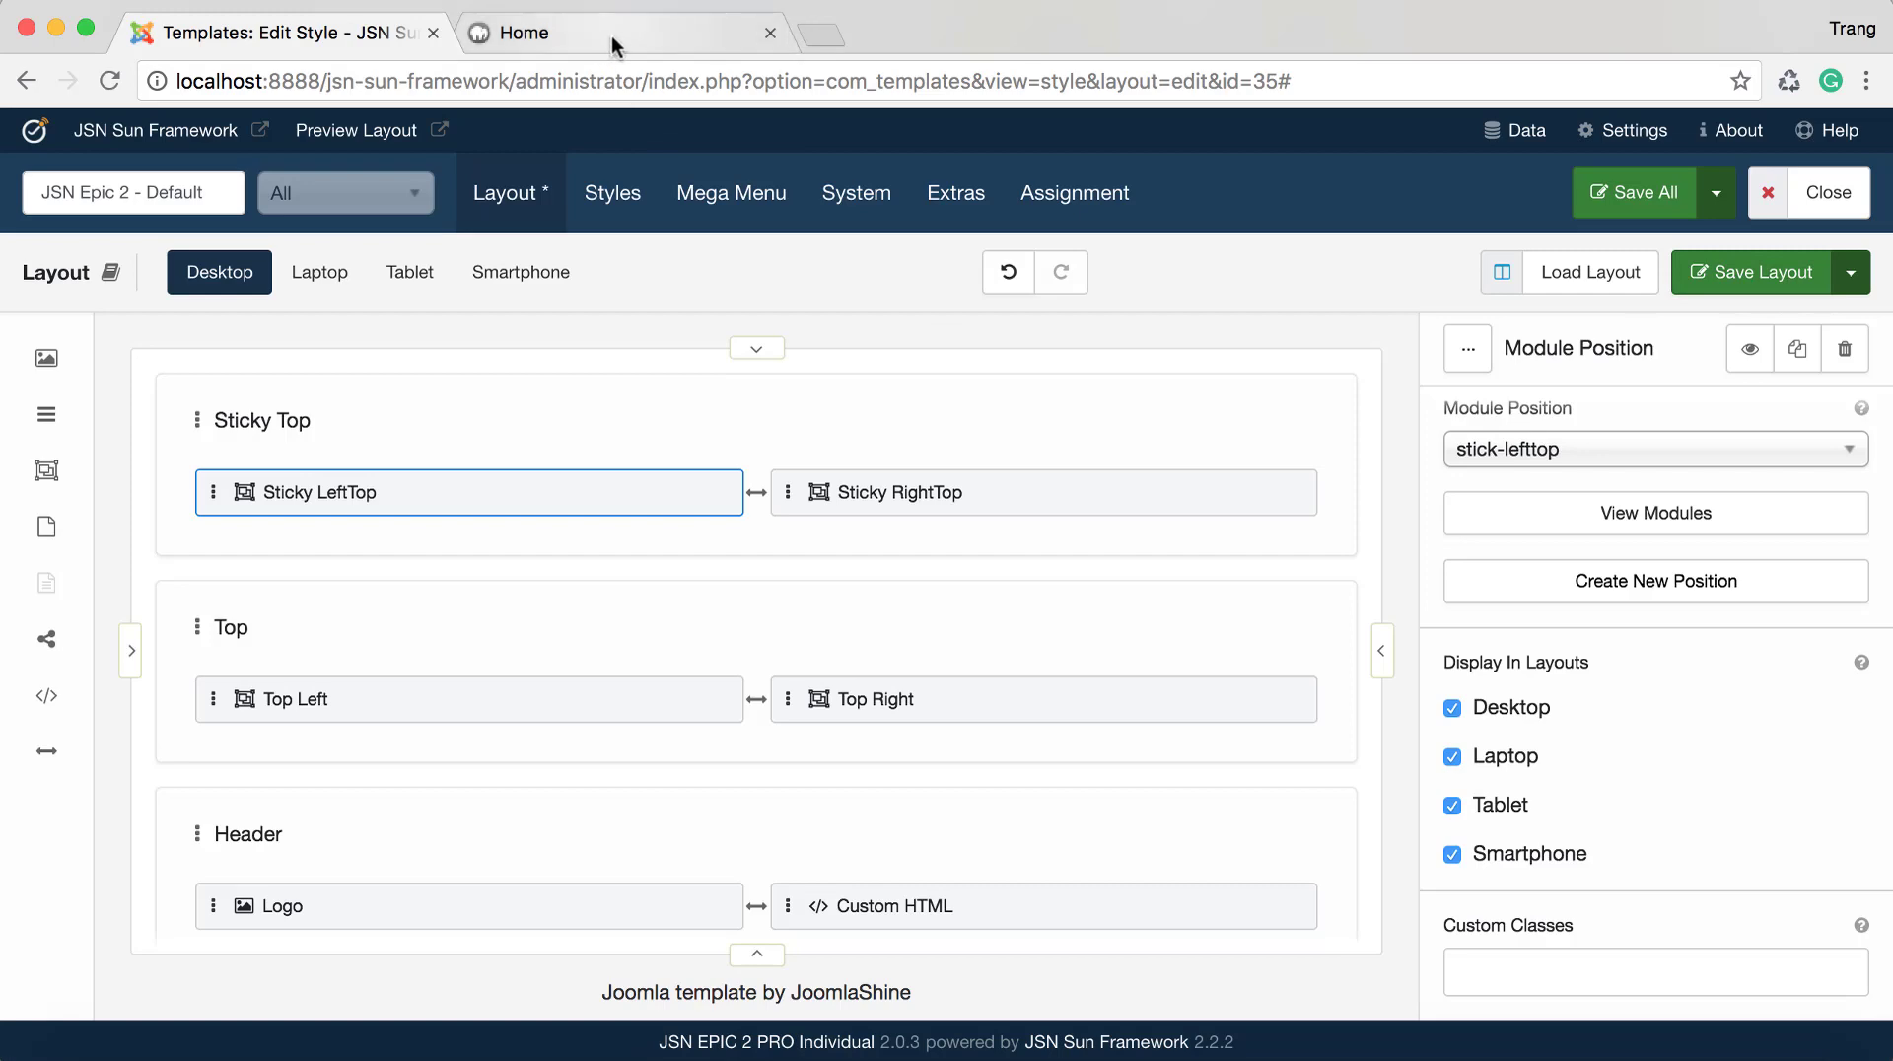
Switch to the JSN Epic home page and scroll through the site
click(559, 35)
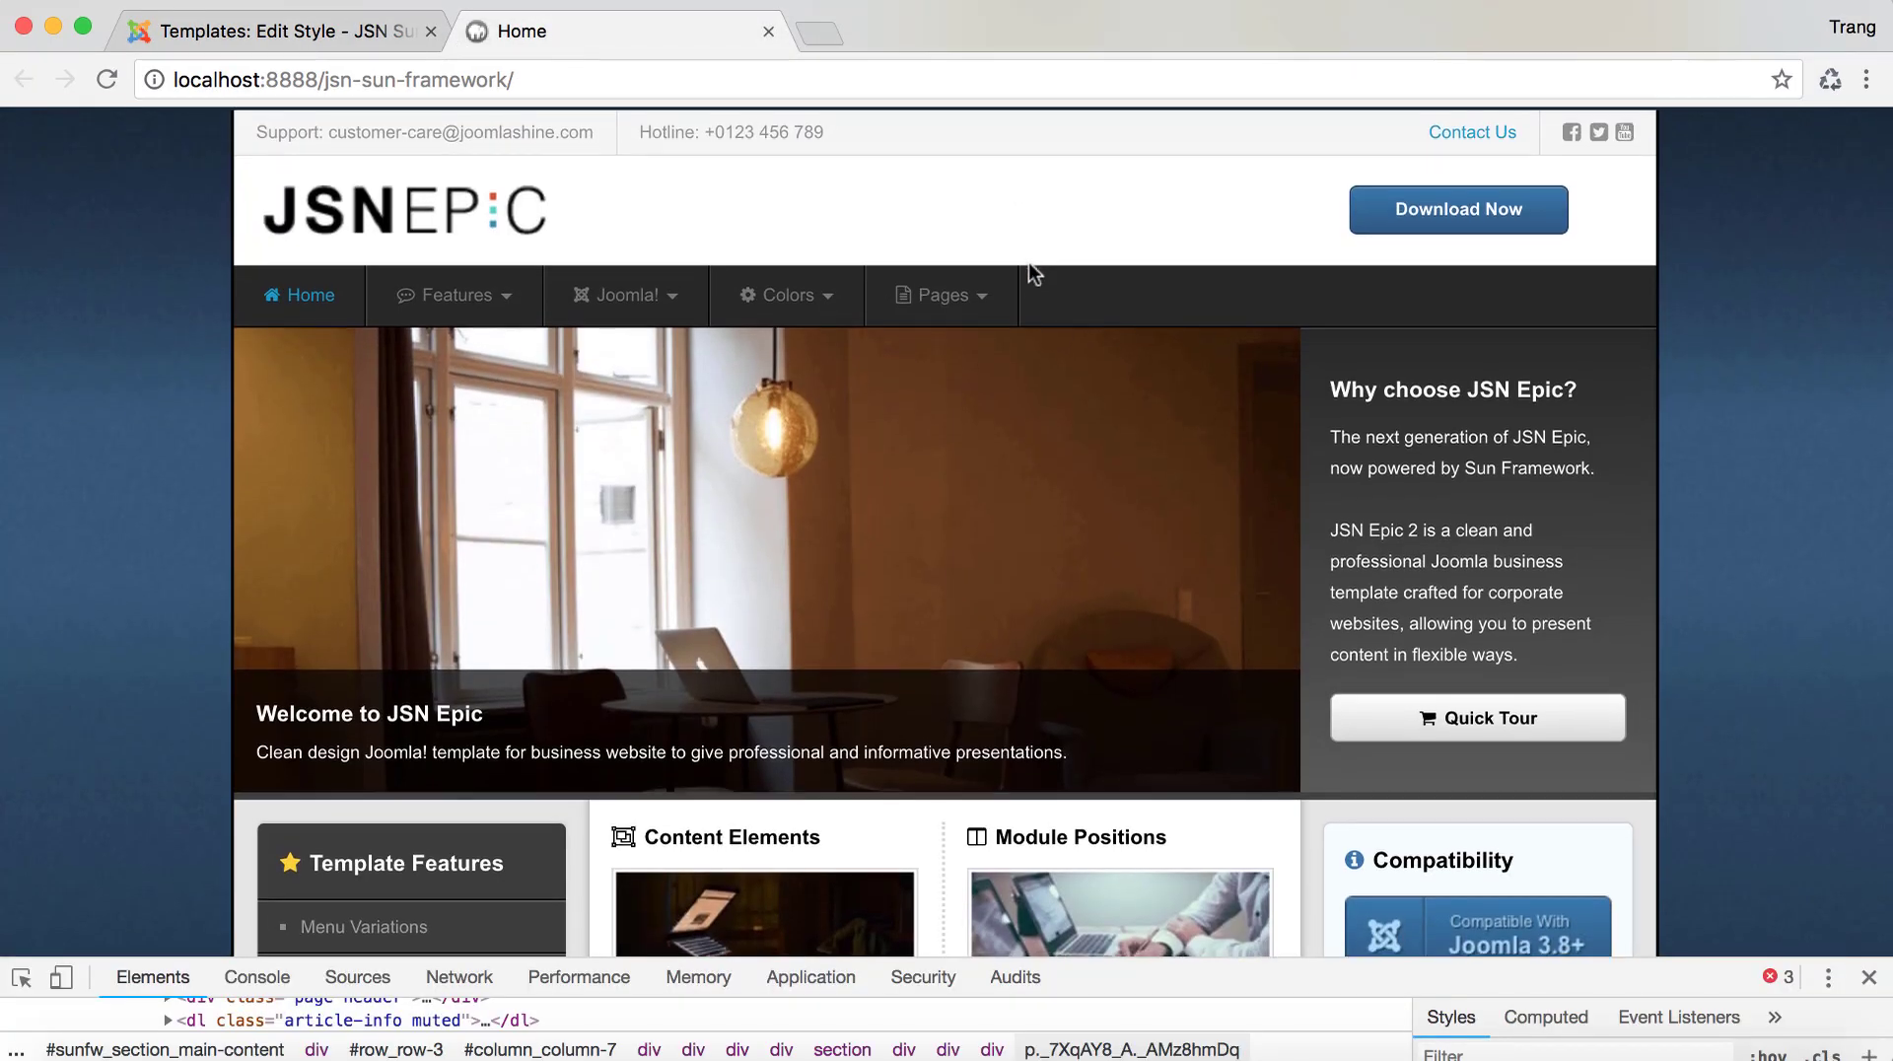
scroll(1028, 263, down, 5)
scroll(1027, 262, down, 6)
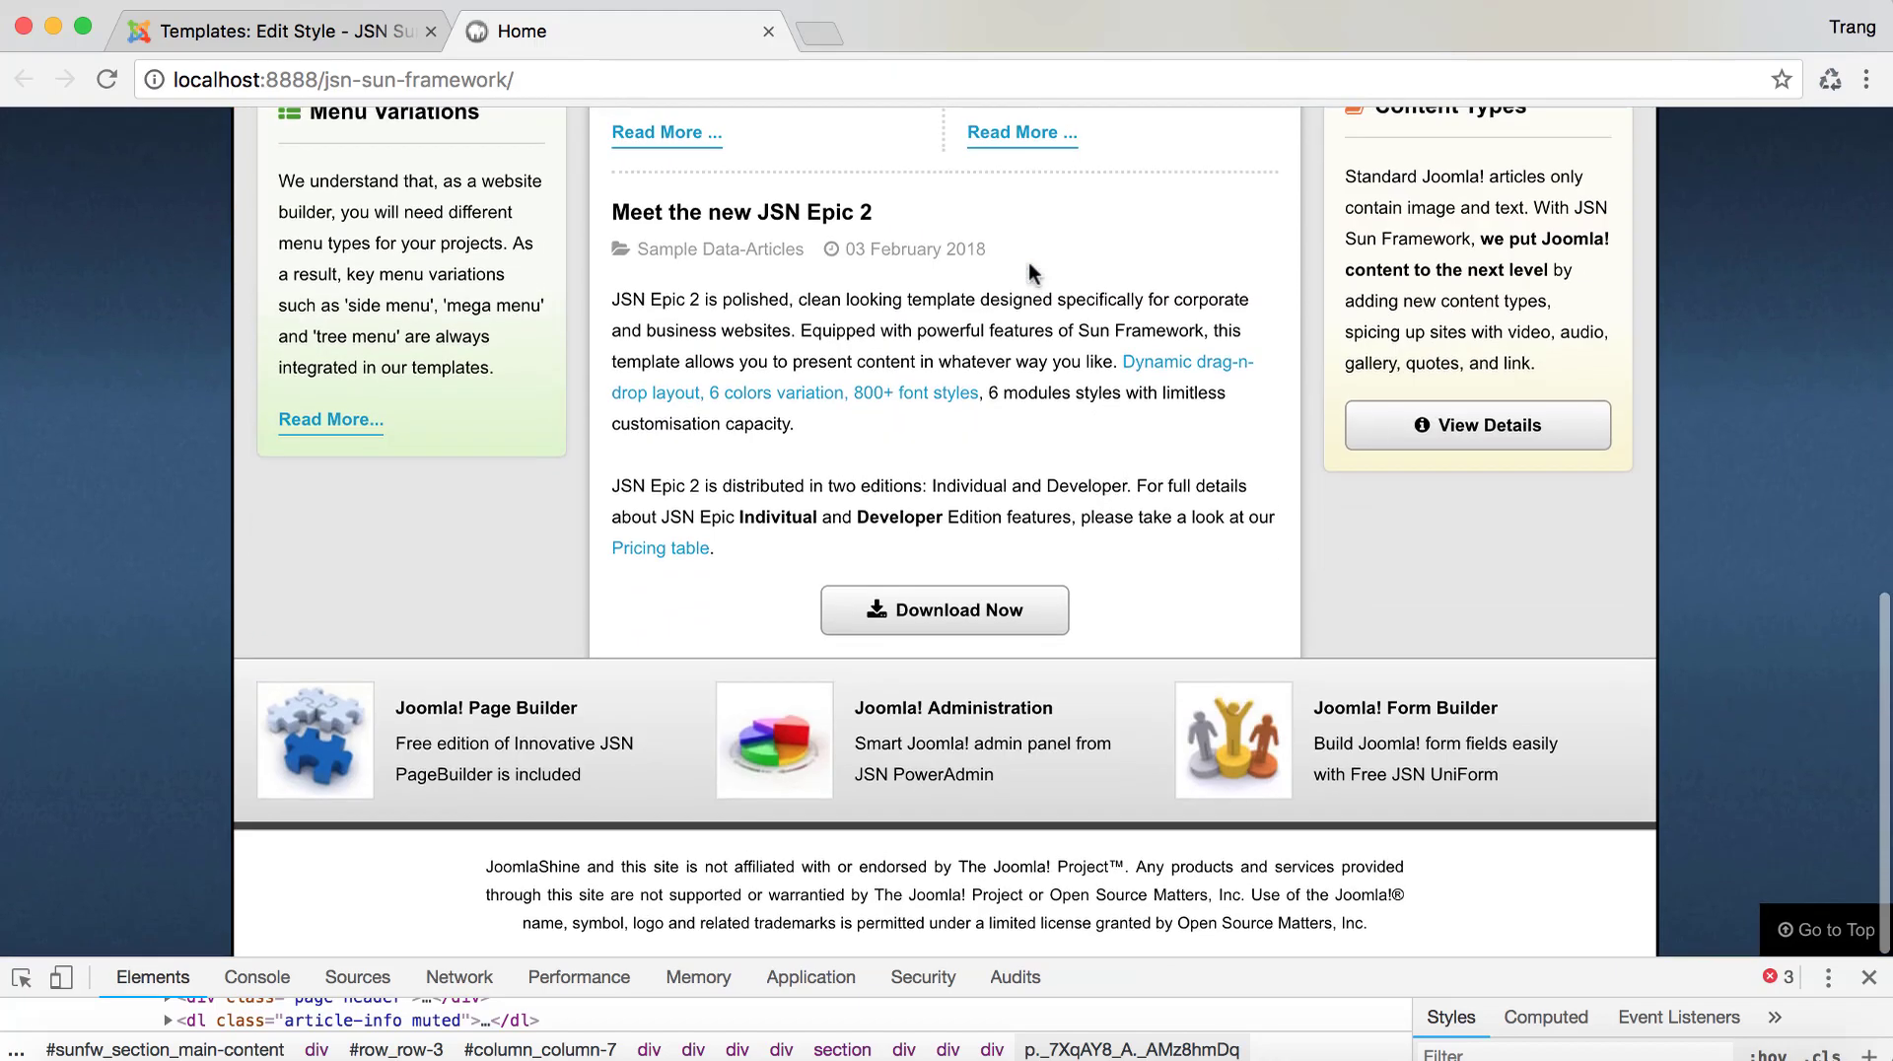
scroll(1028, 262, up, 8)
scroll(1027, 262, up, 3)
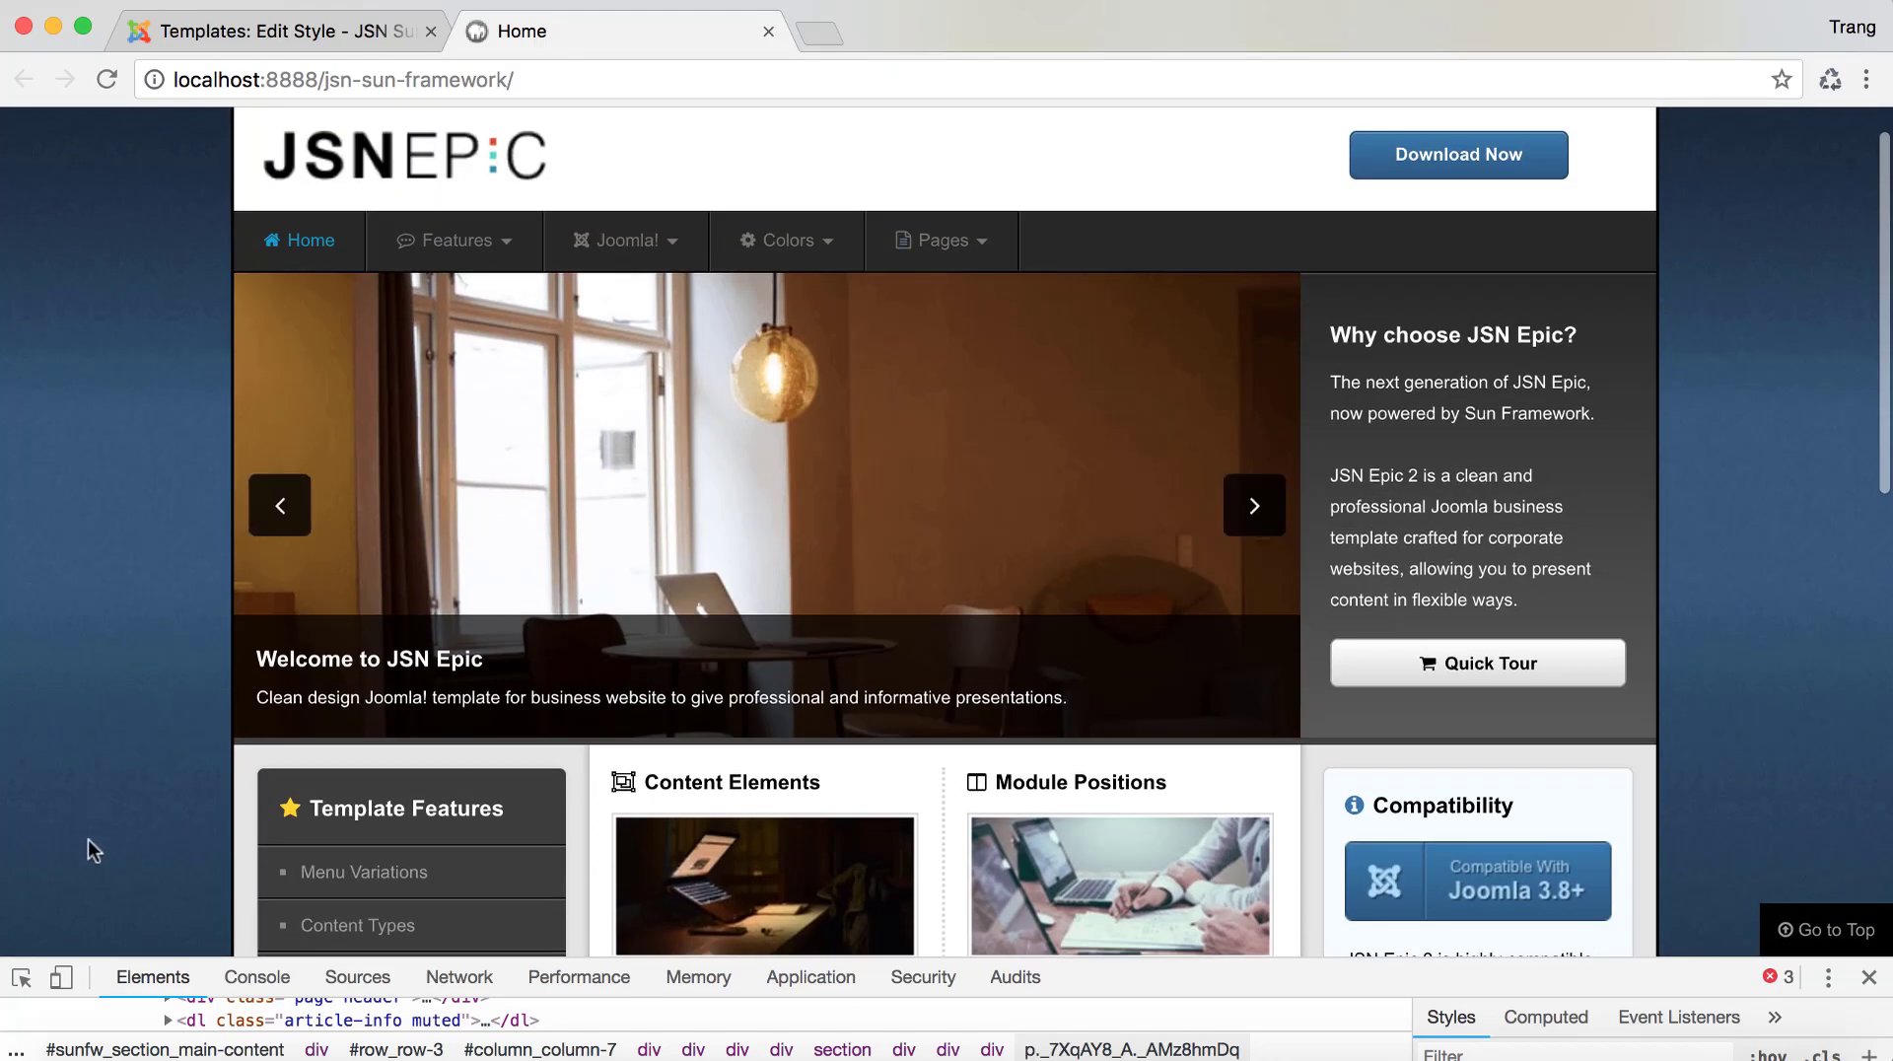
Preview the home page in an iPhone X viewport and scroll through it
click(62, 976)
scroll(952, 380, down, 6)
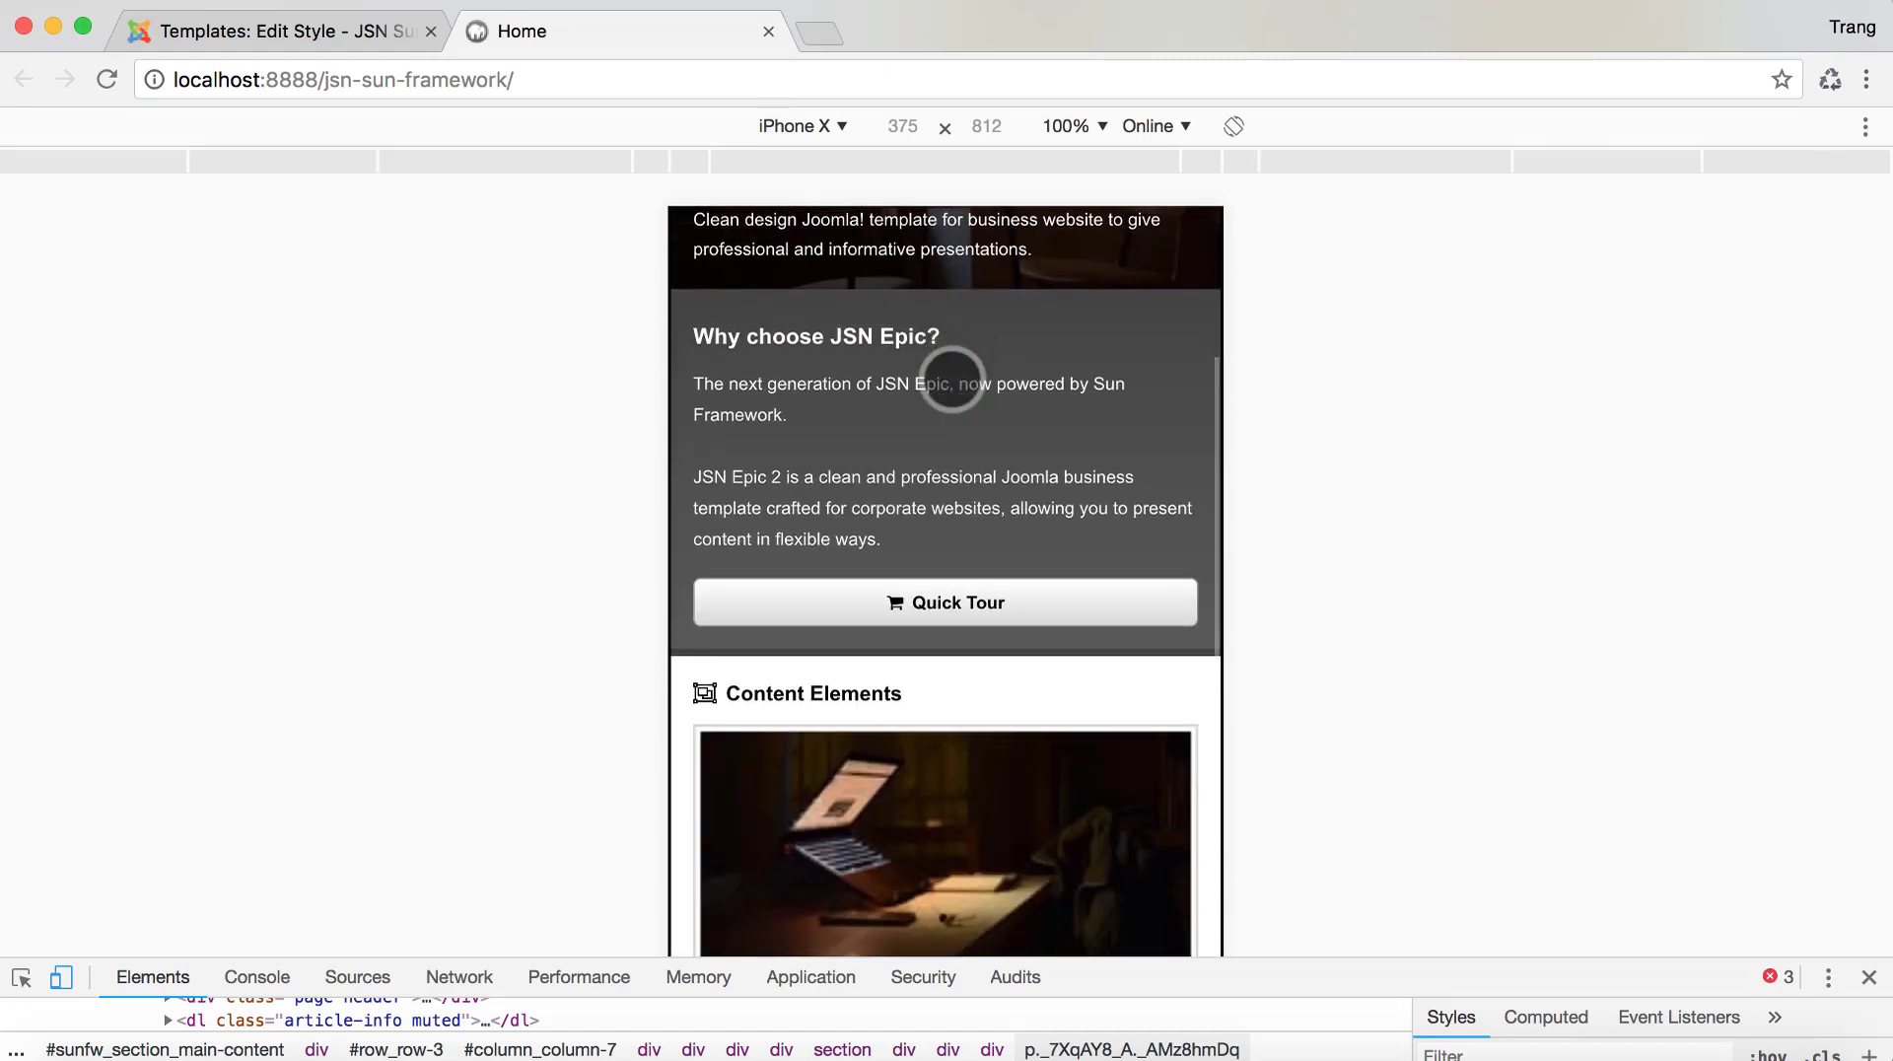
scroll(951, 380, down, 5)
scroll(953, 379, up, 10)
scroll(952, 378, up, 2)
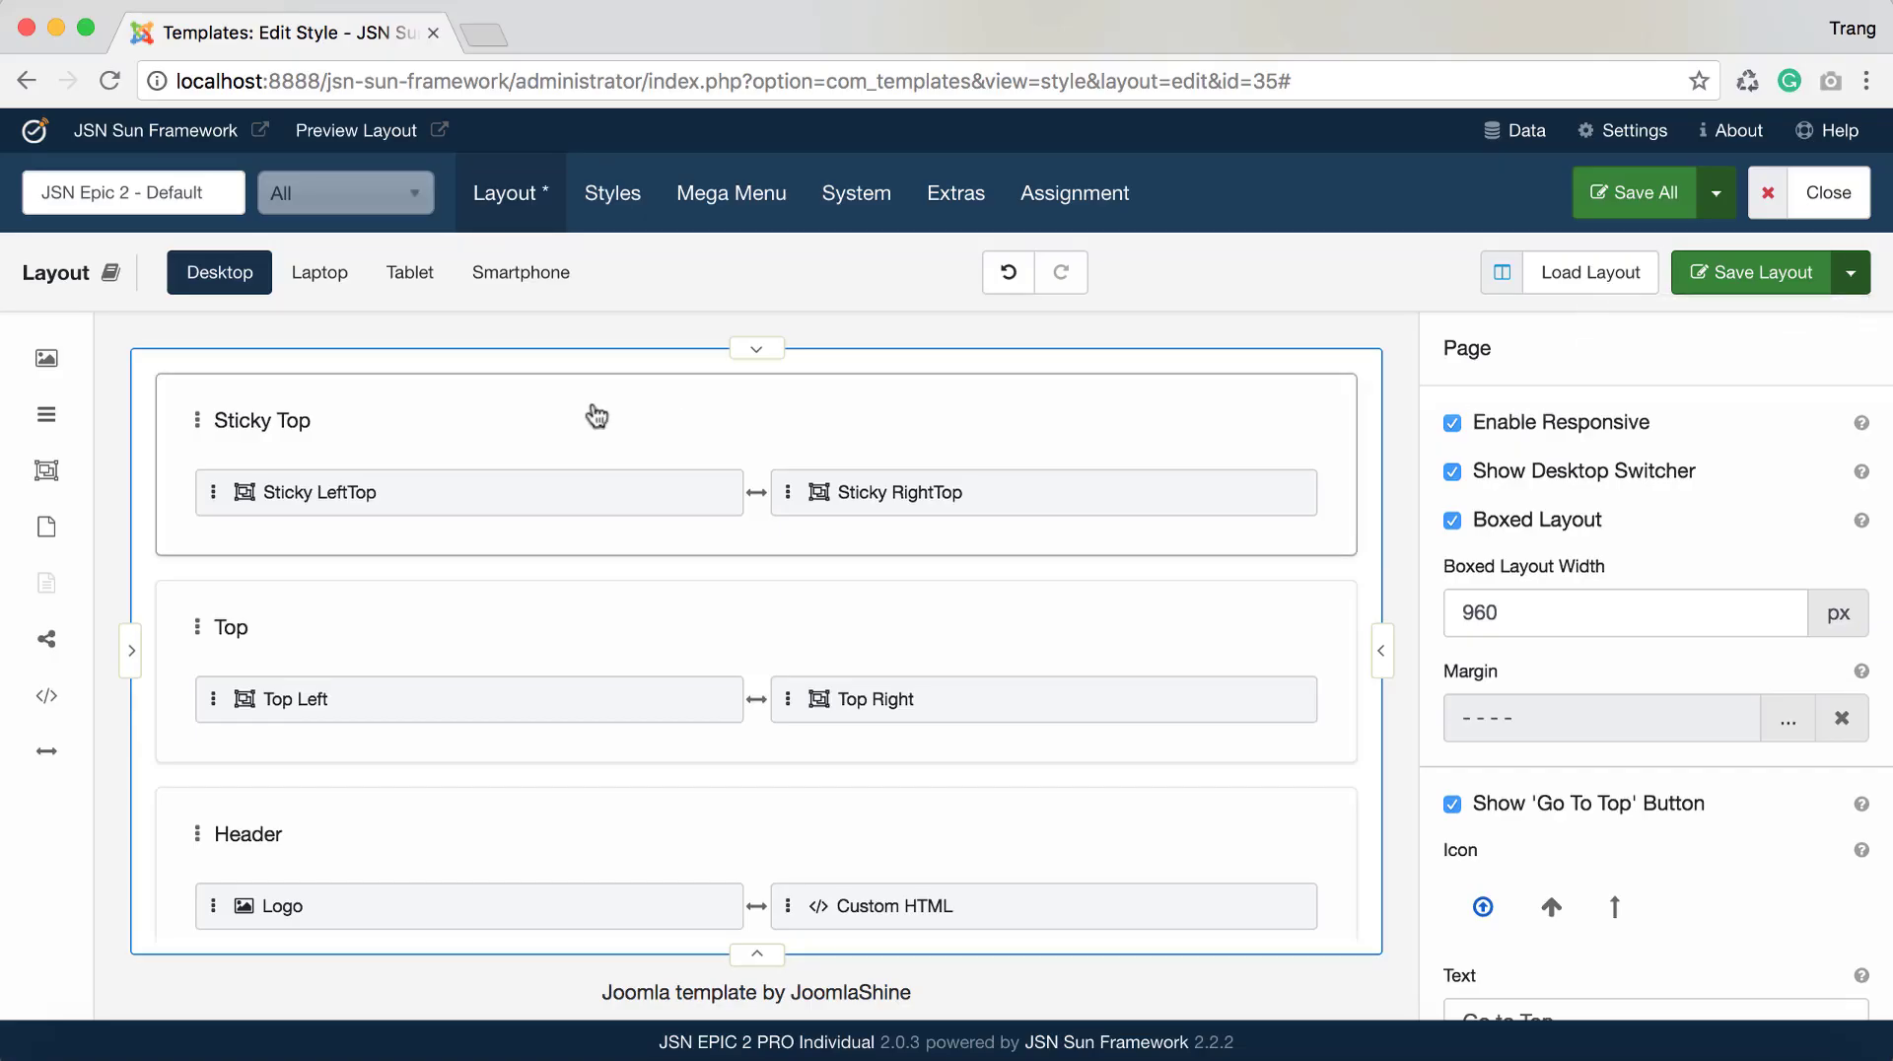
Build Section #13 at the top with Logo, Menu and Module Position elements
click(372, 388)
drag(46, 358, 241, 363)
drag(47, 414, 292, 456)
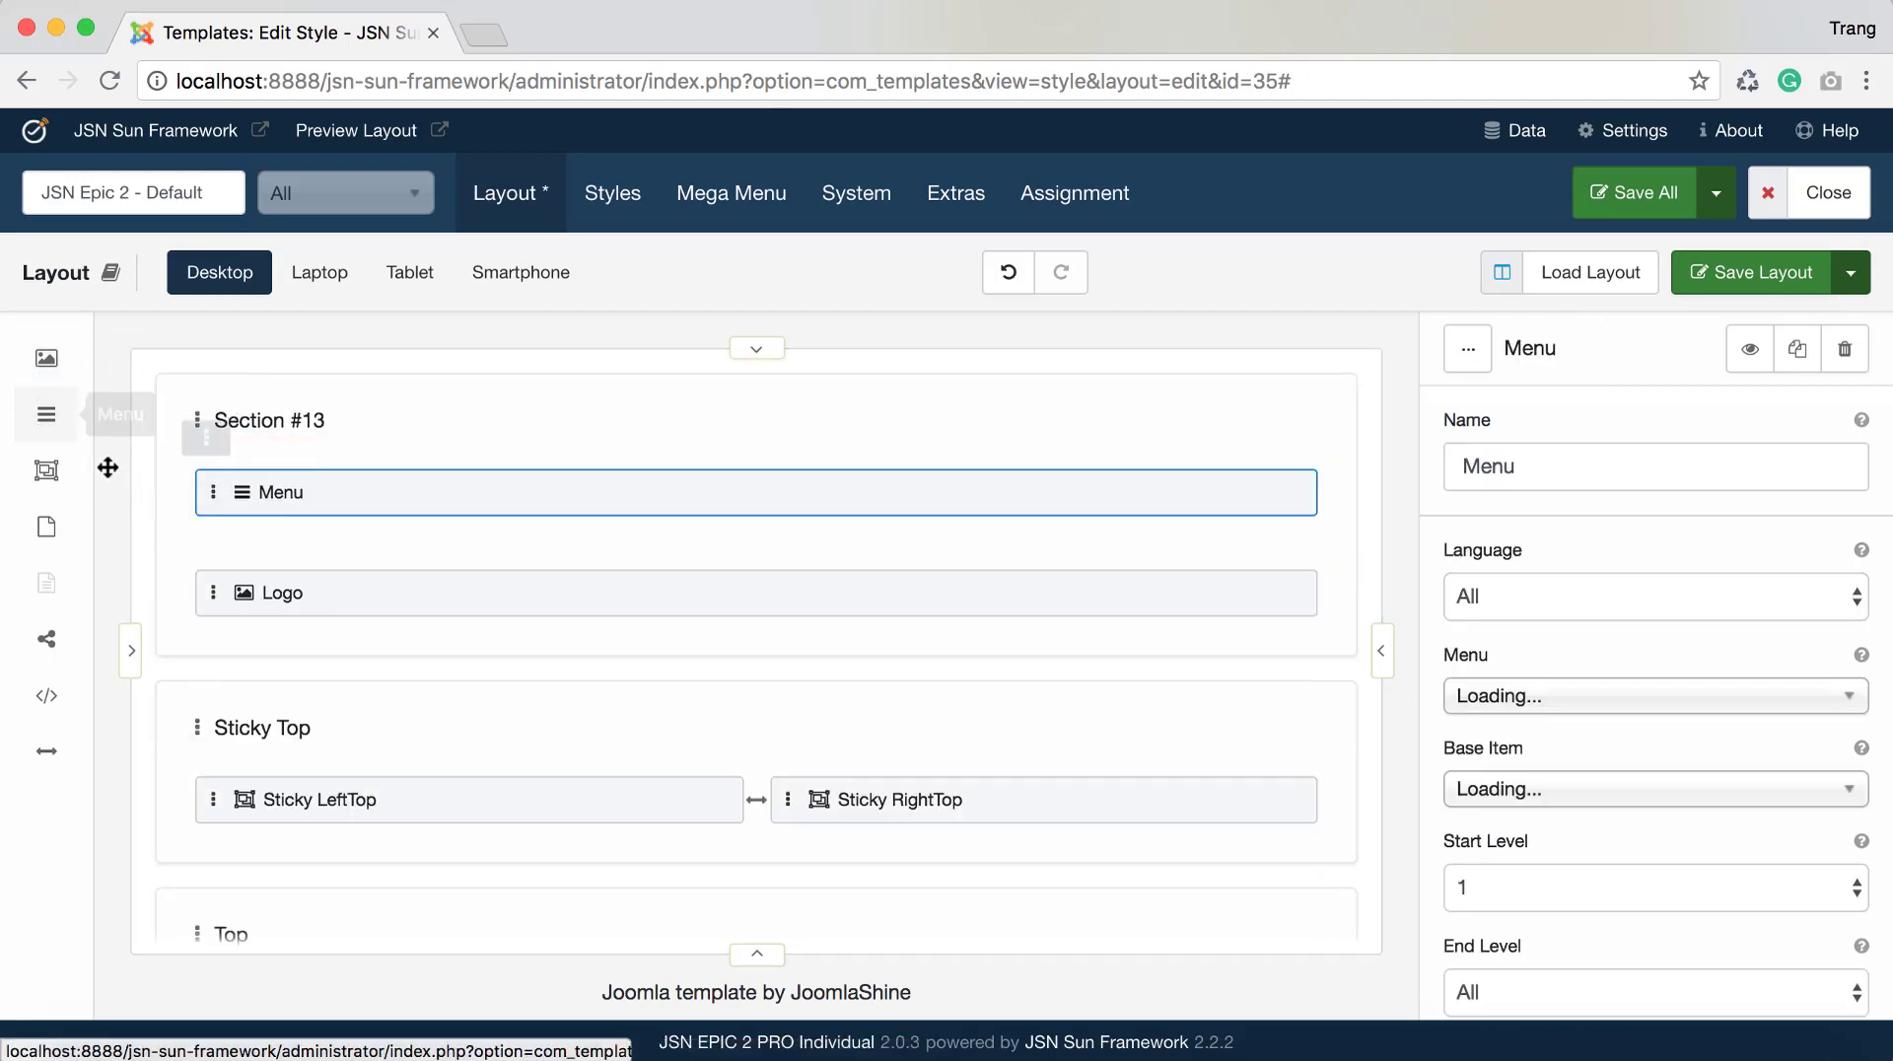
drag(46, 490, 241, 543)
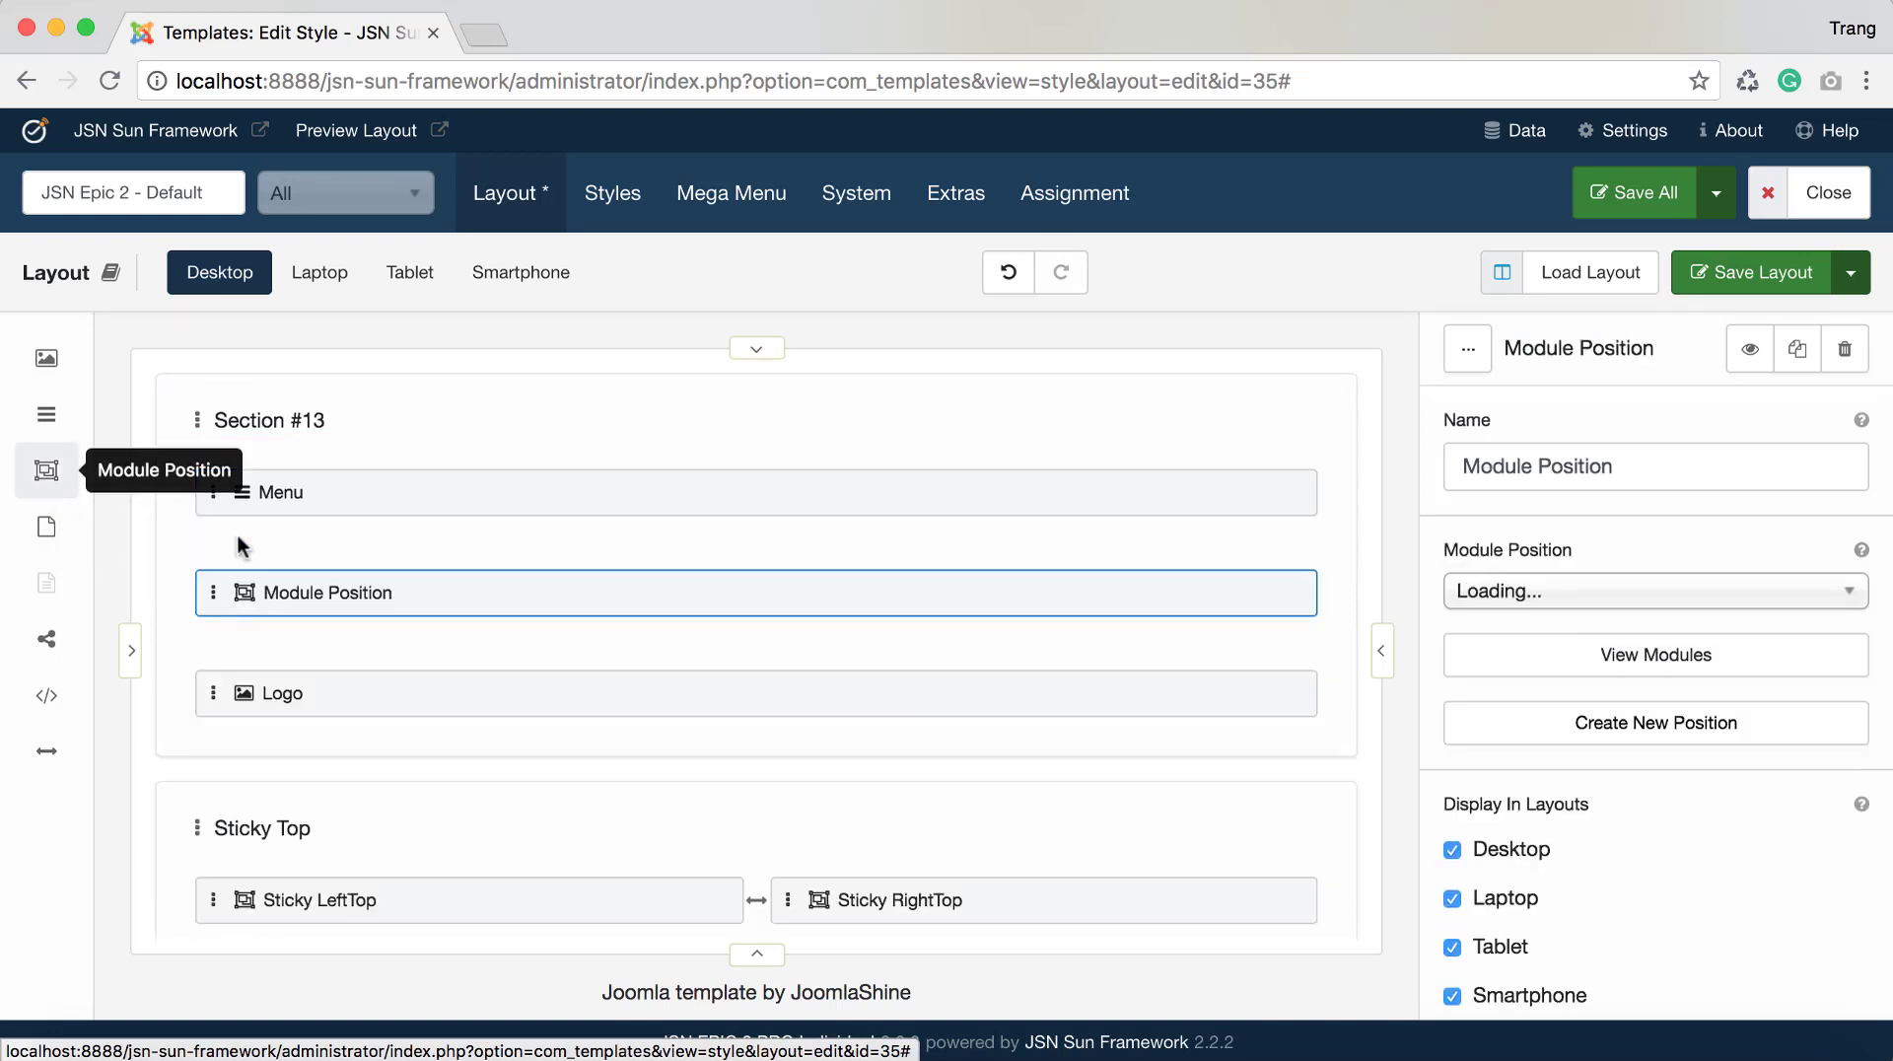
Add a Module element in a new Section #14 below
drag(47, 526, 359, 754)
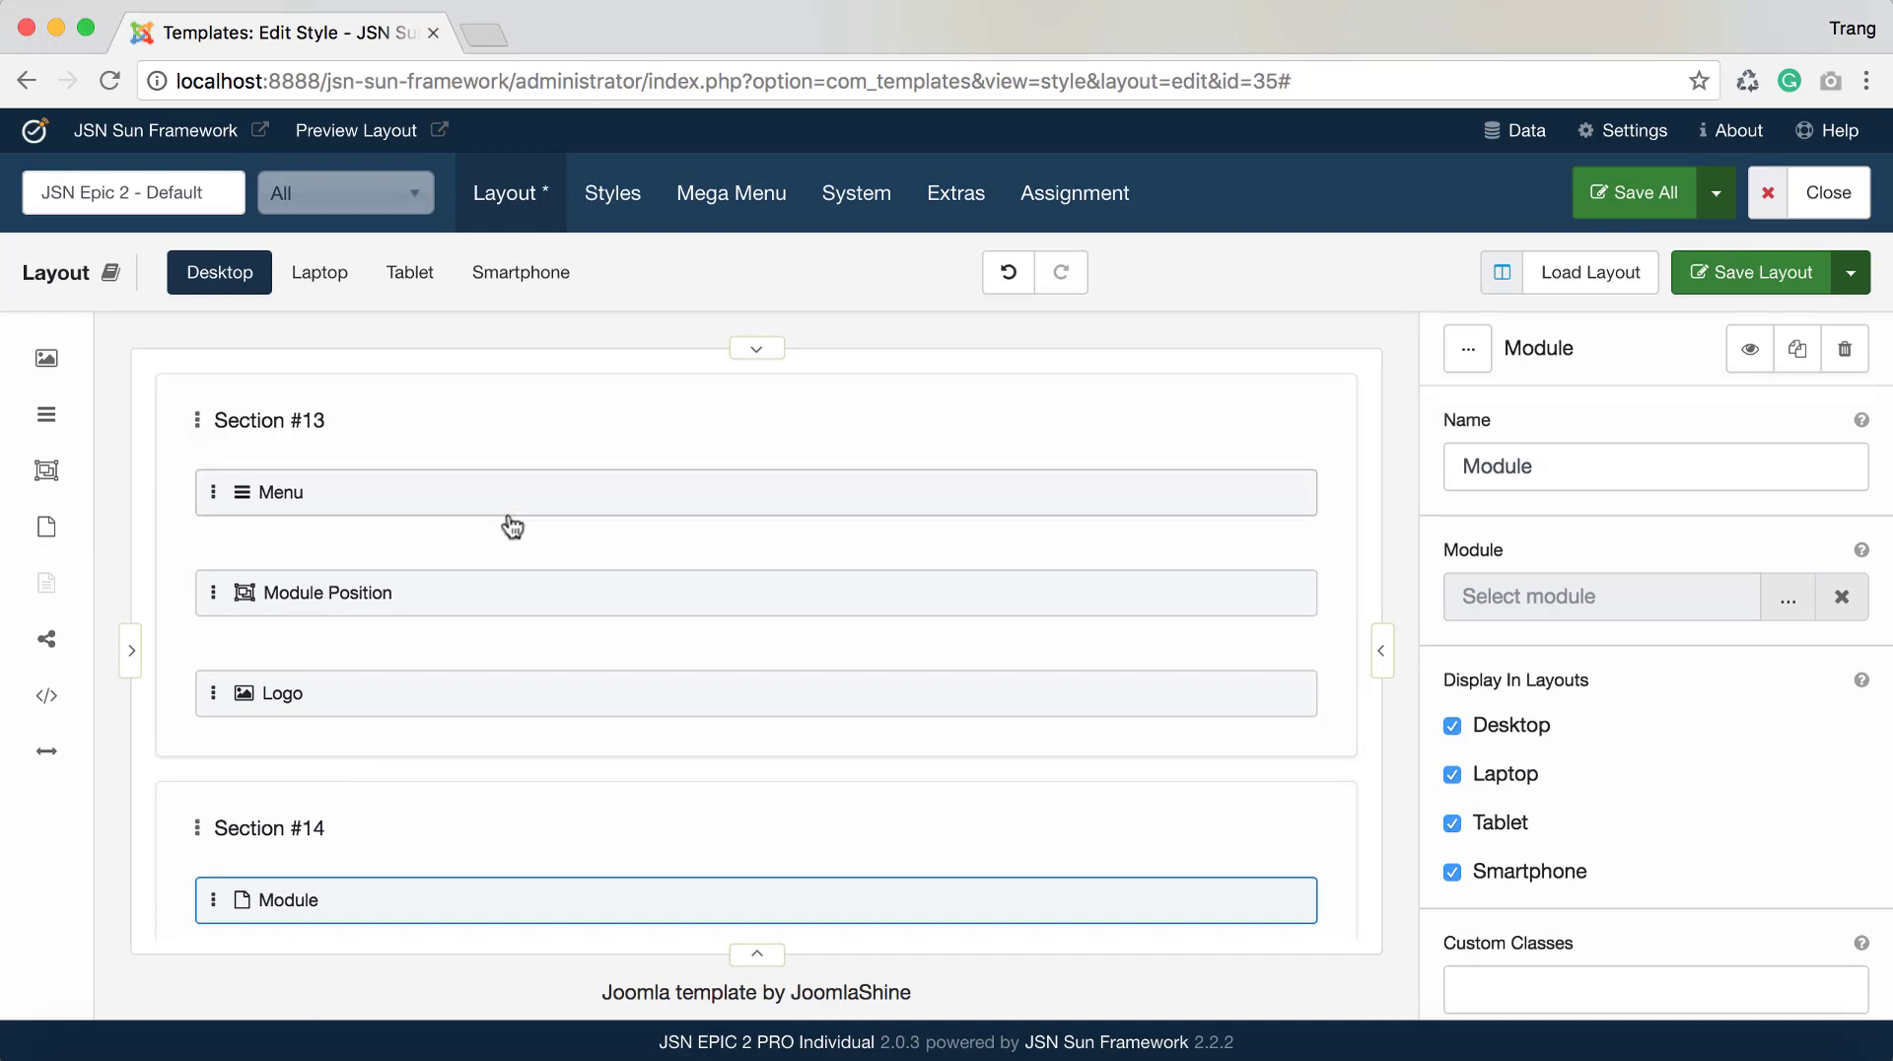
scroll(538, 611, down, 5)
scroll(538, 611, up, 5)
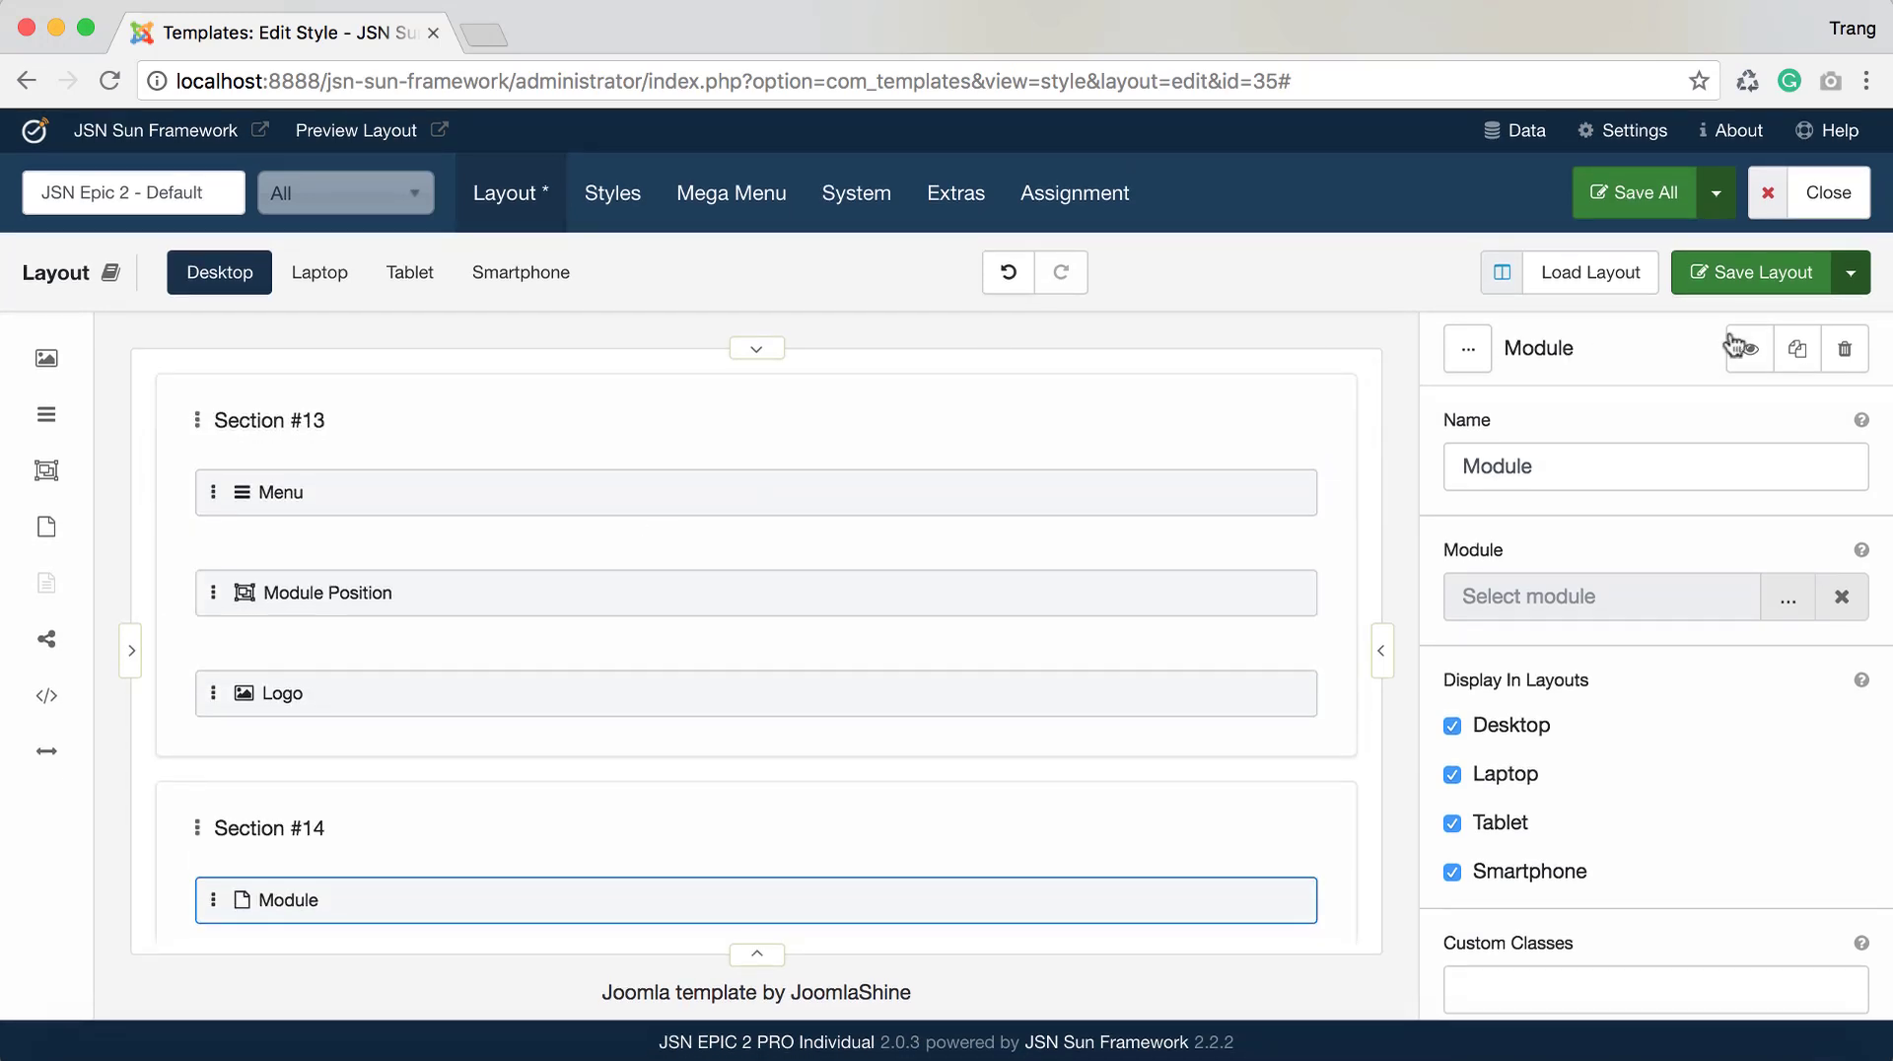
Save the layout as custom layout 'custom1', then load the Default layout
click(1842, 289)
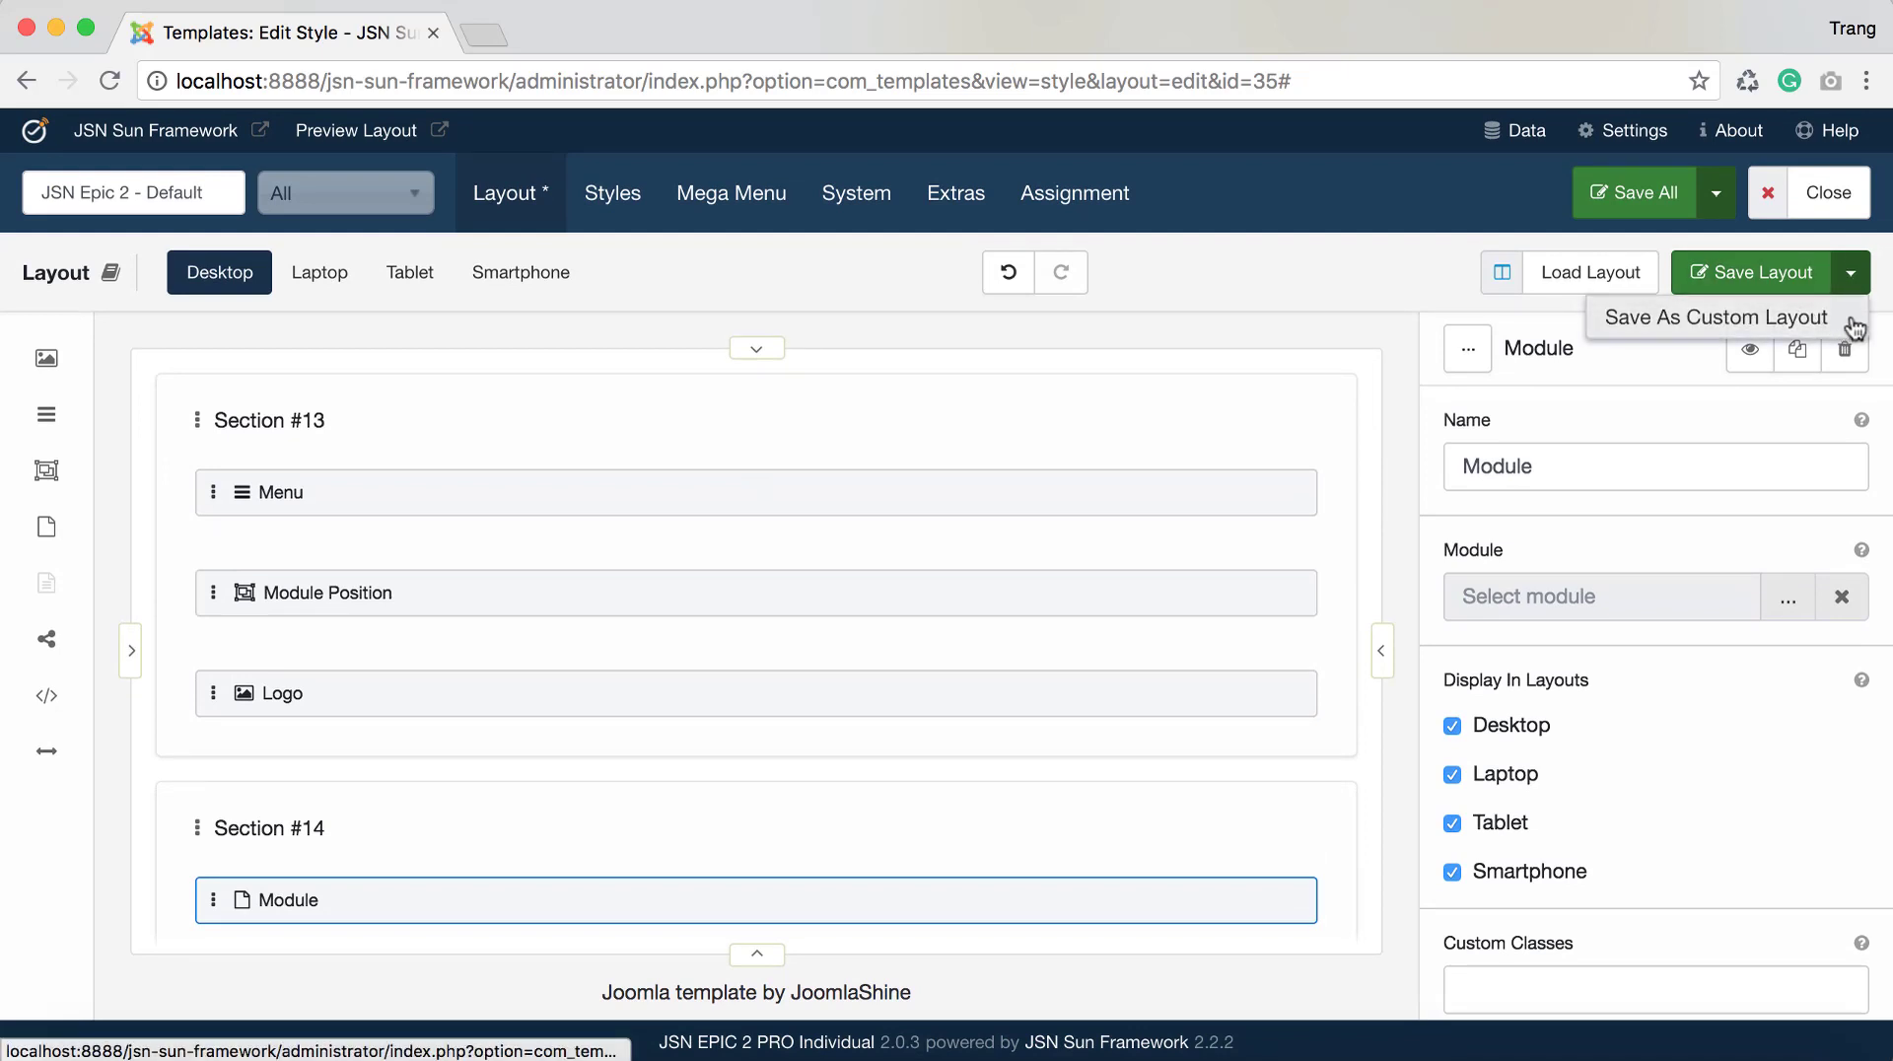
click(1849, 318)
click(913, 793)
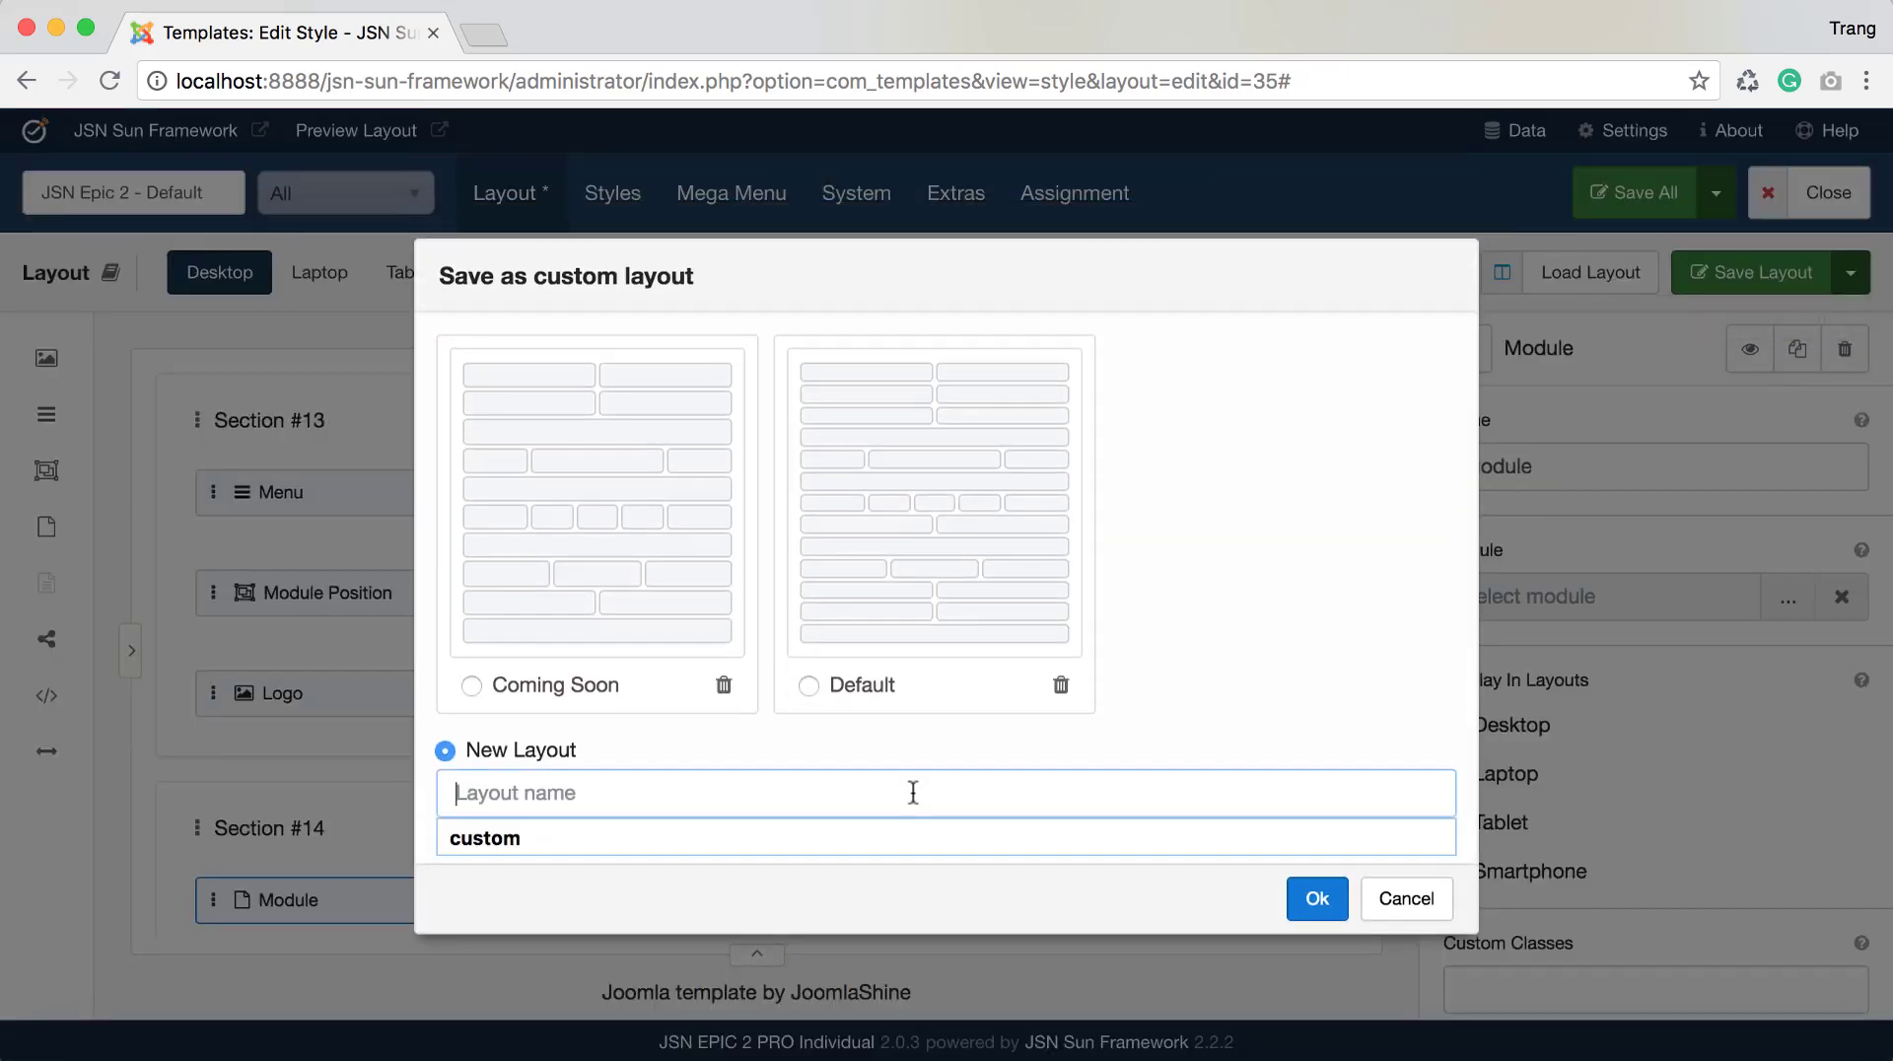
click(908, 836)
text(1)
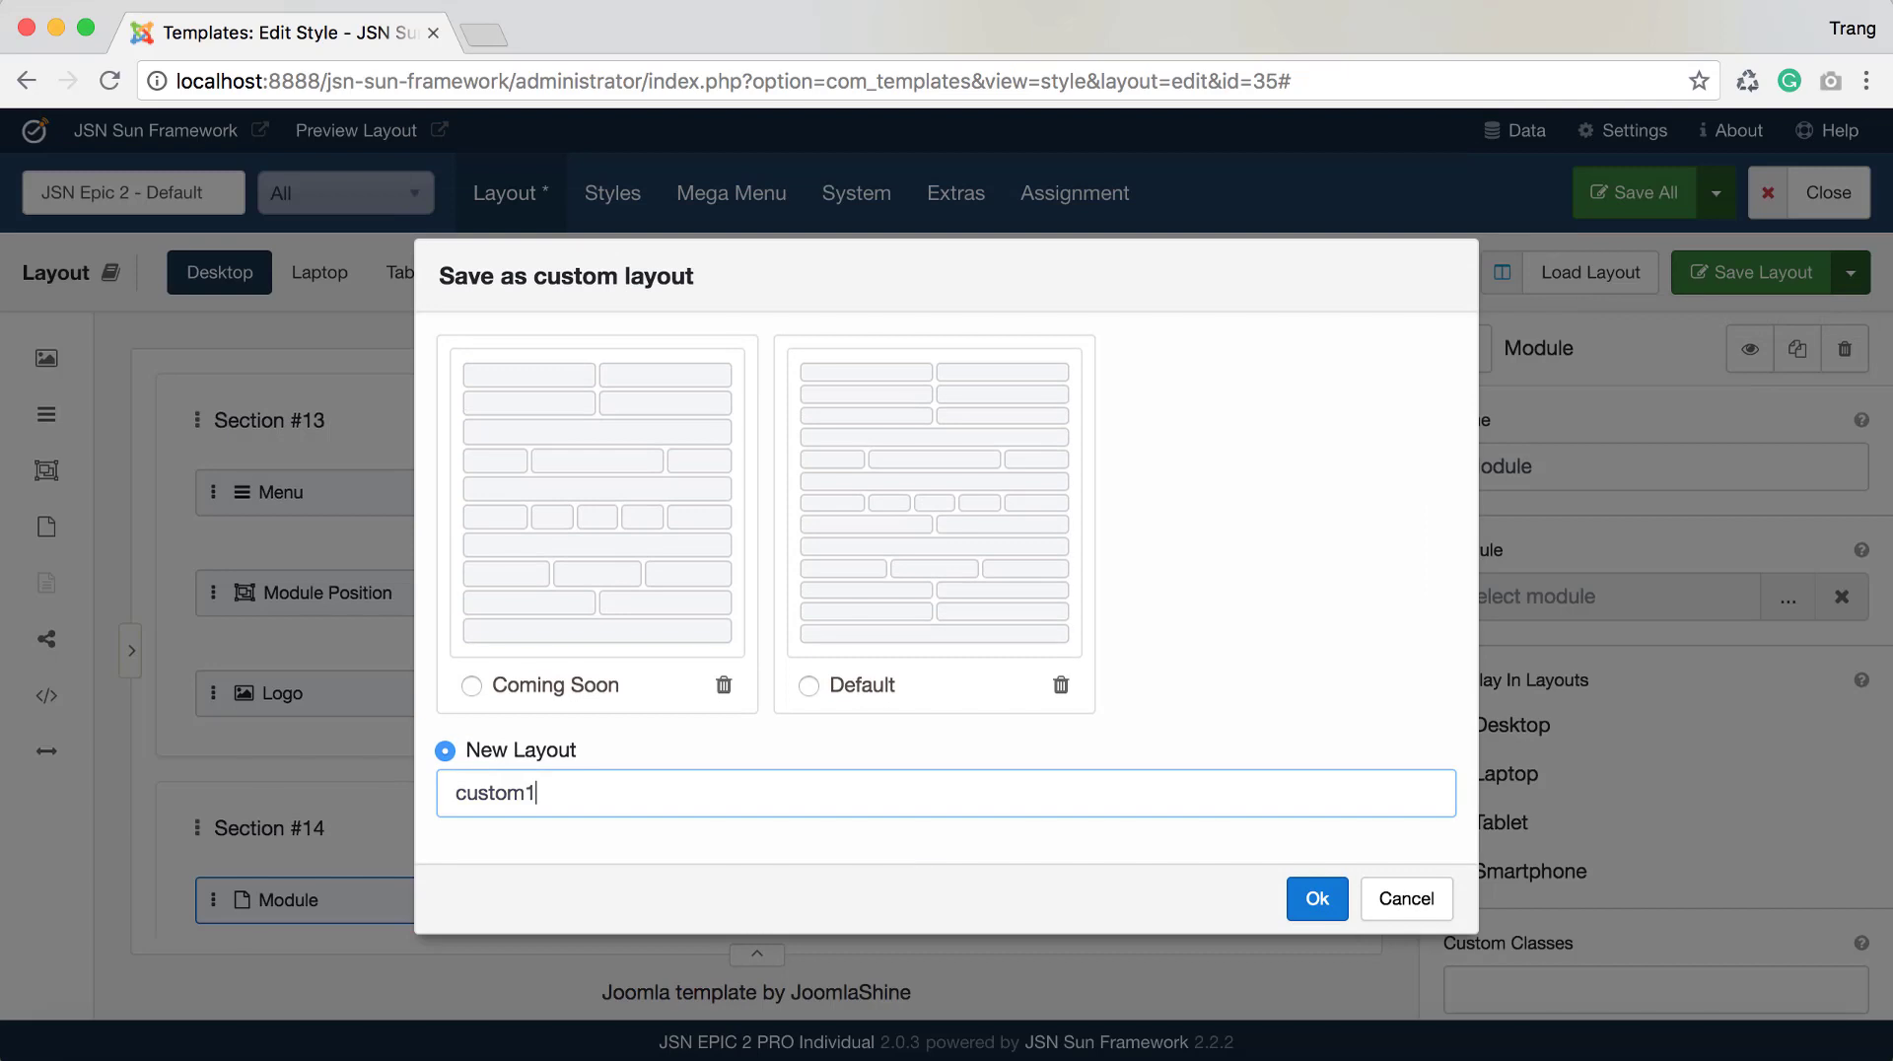
click(1320, 917)
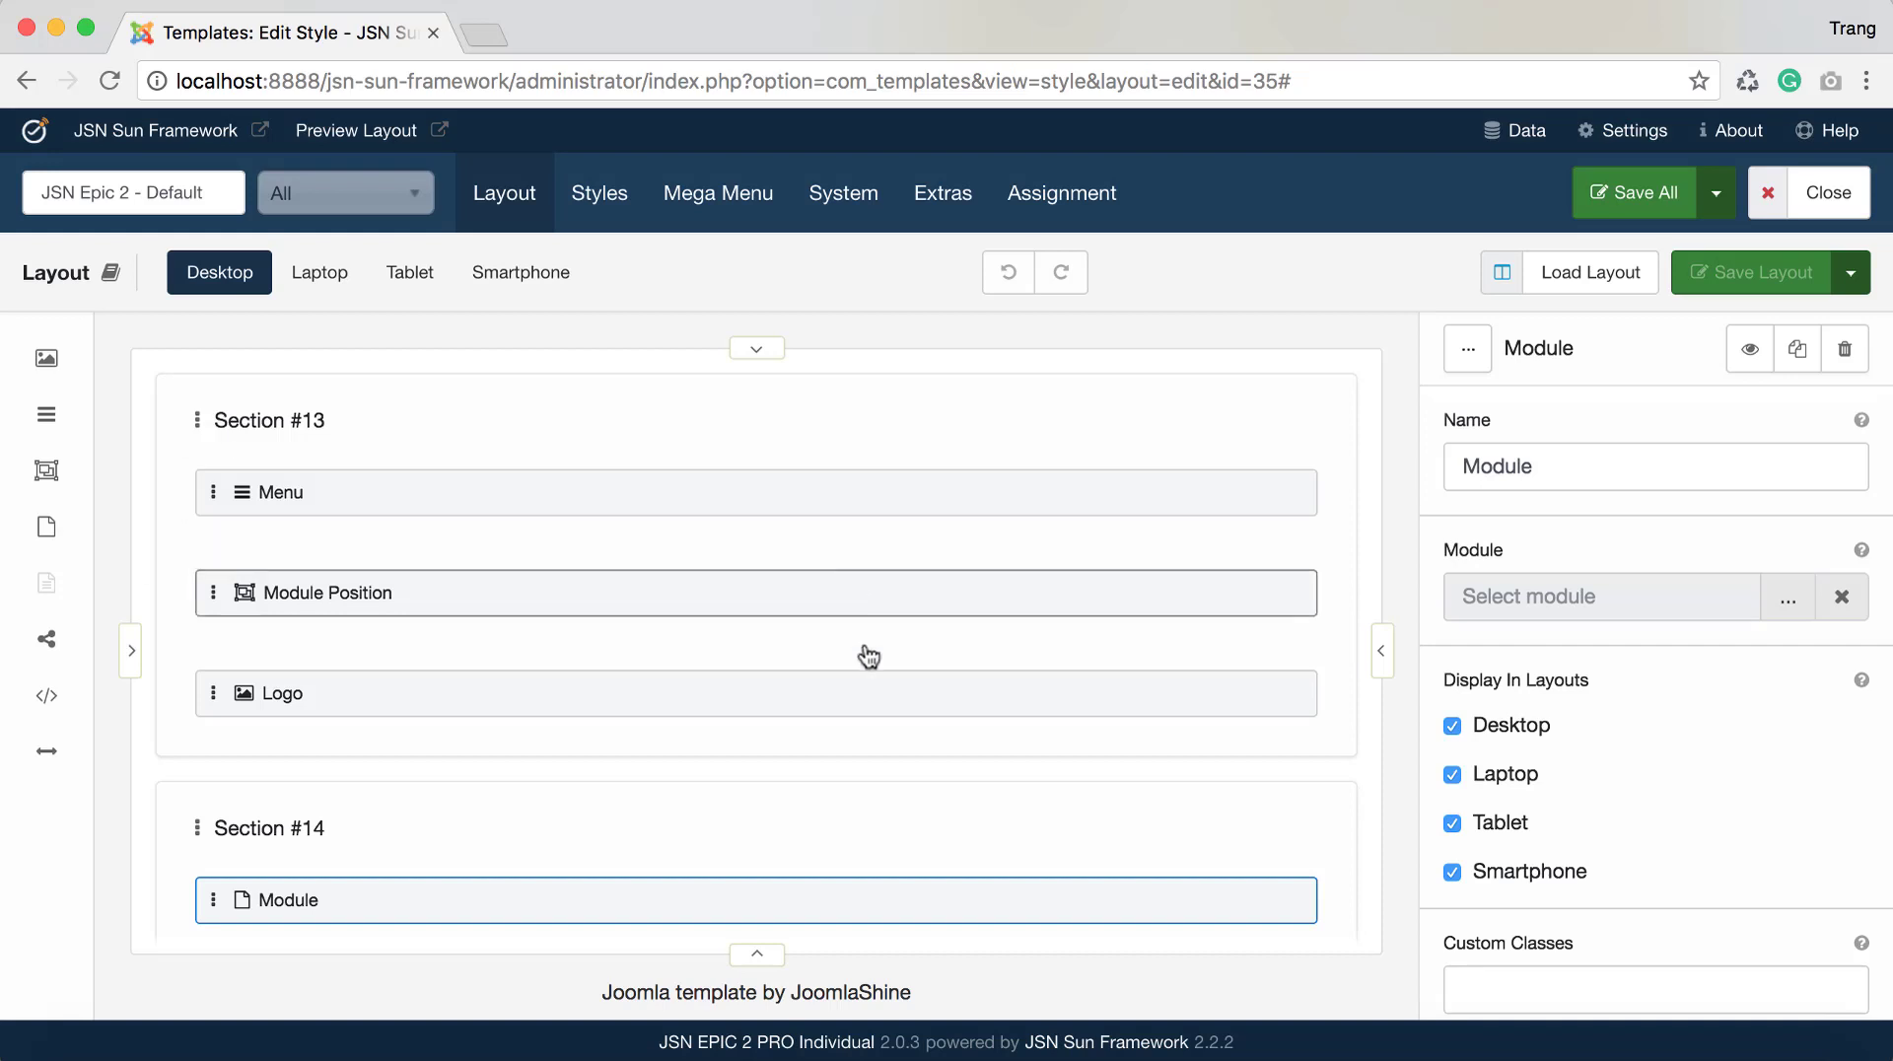
click(1500, 276)
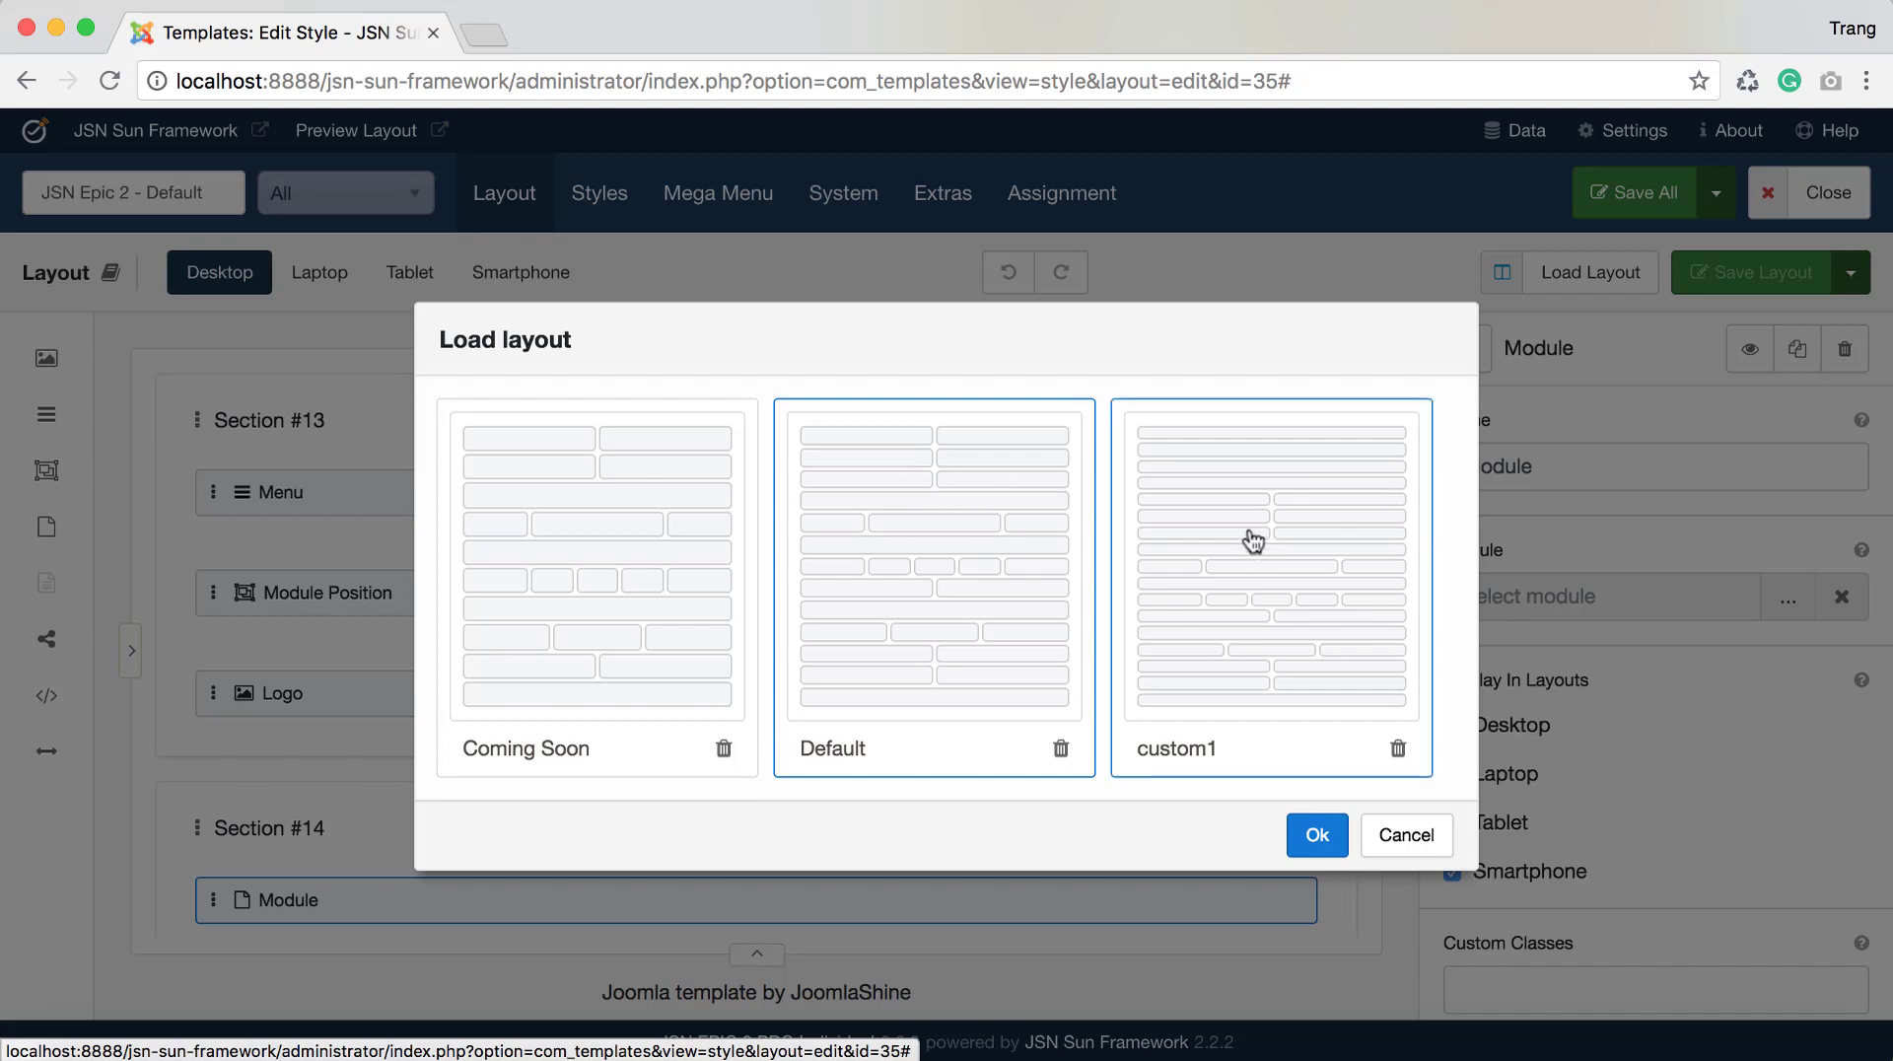
click(1315, 834)
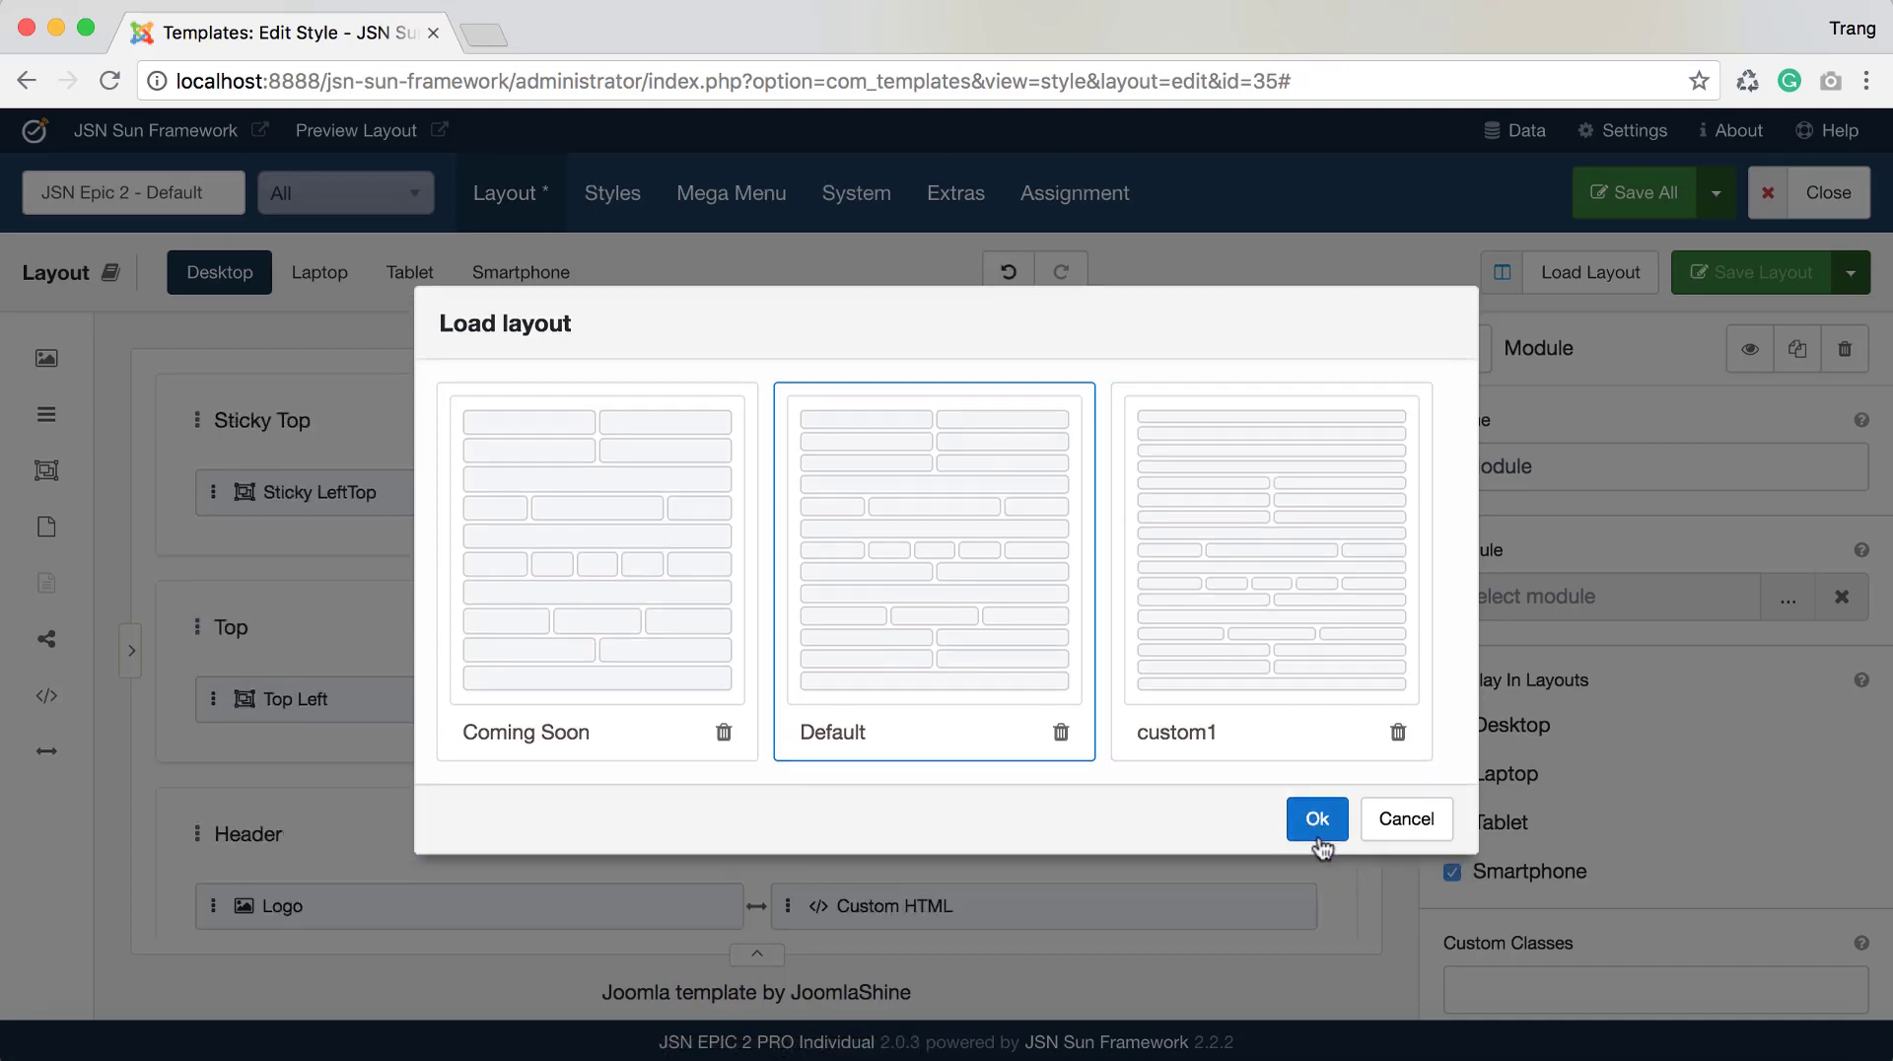